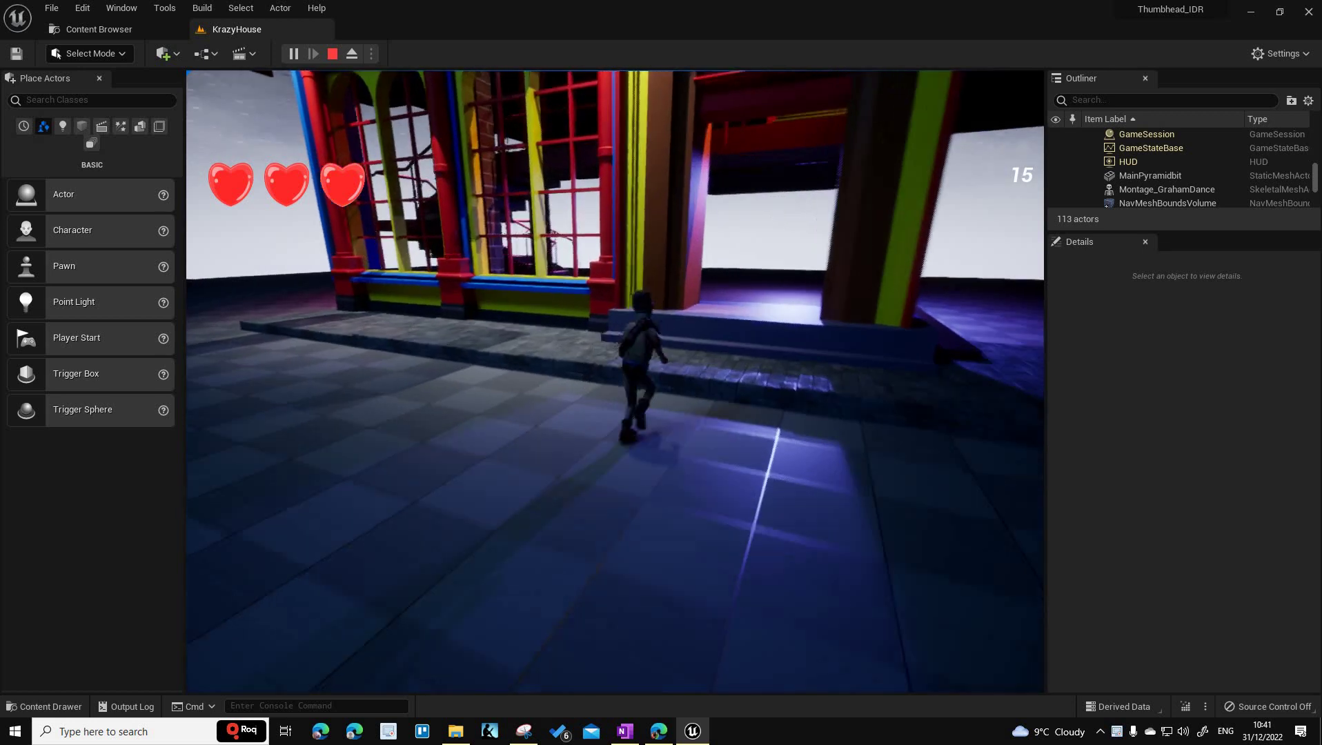
Play-test KrazyHouse with a jump, then pause and quit the session back to the editor.
key("space")
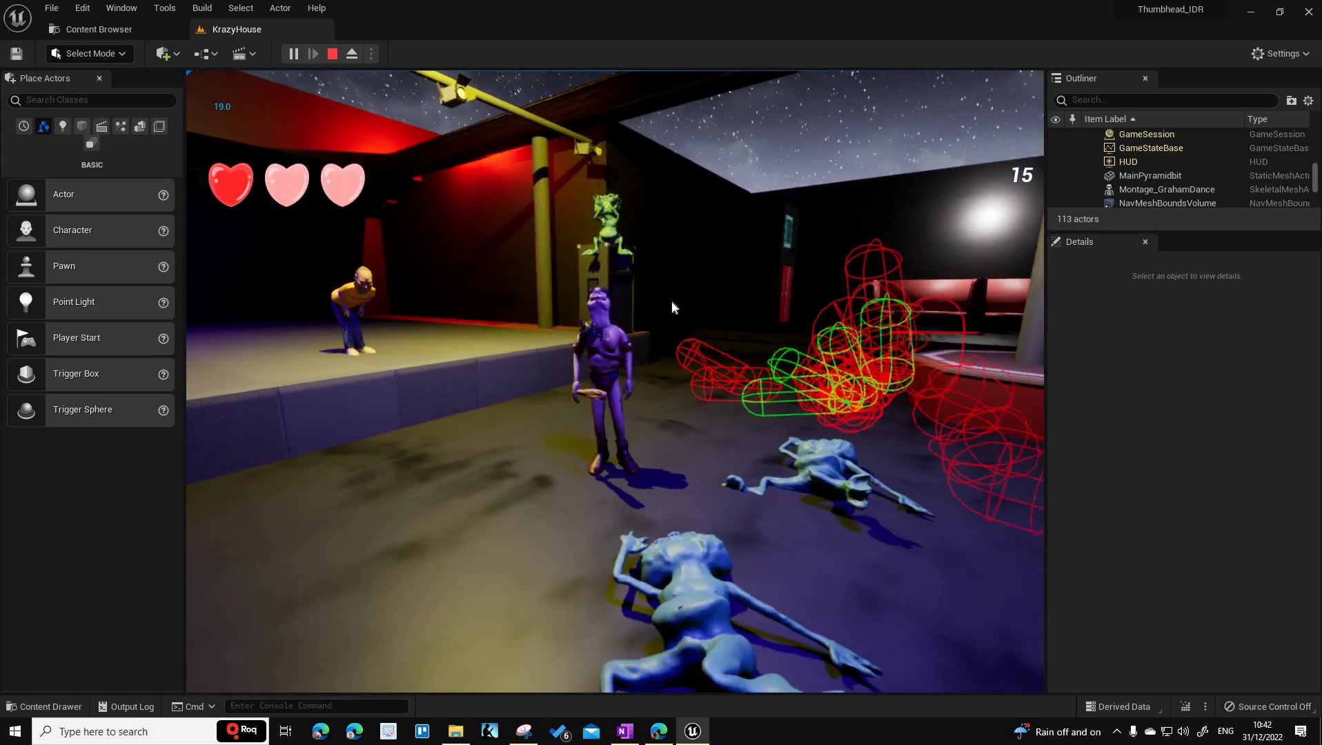
key("p")
key("Down")
key("Down")
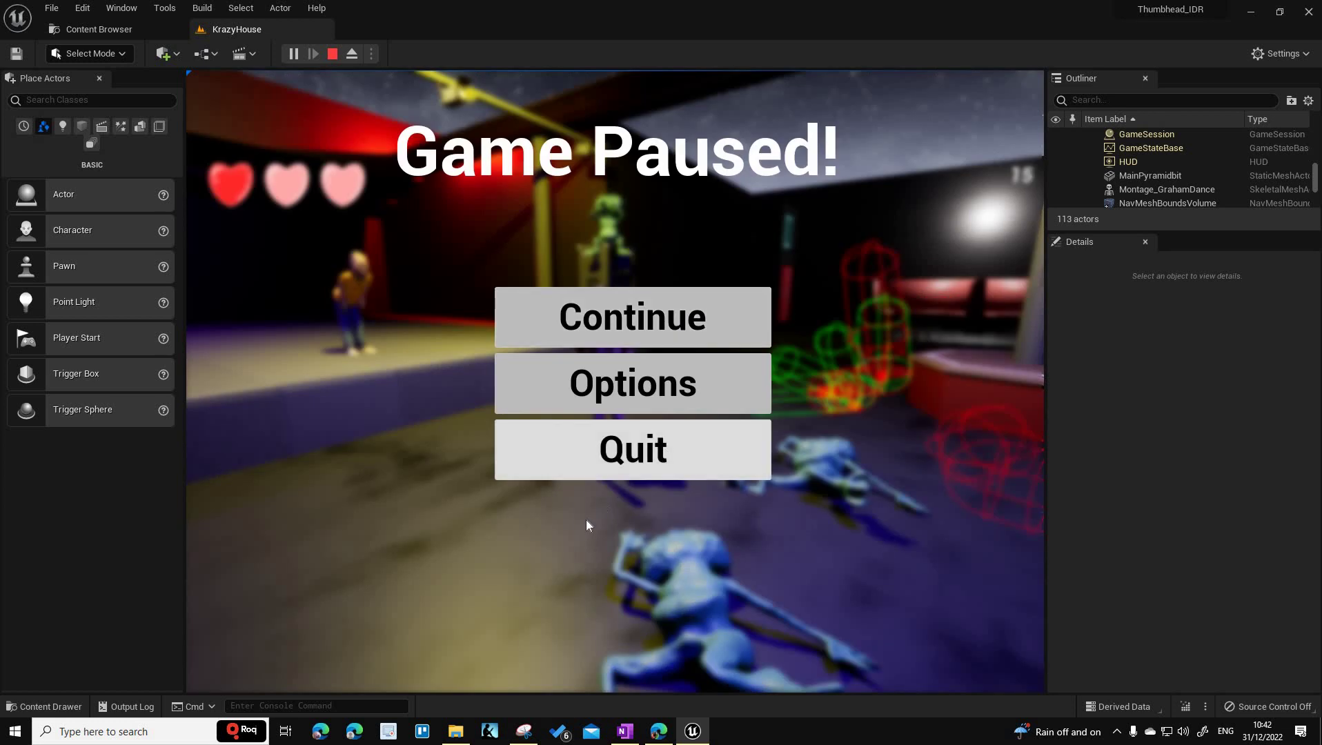
left_click(582, 533)
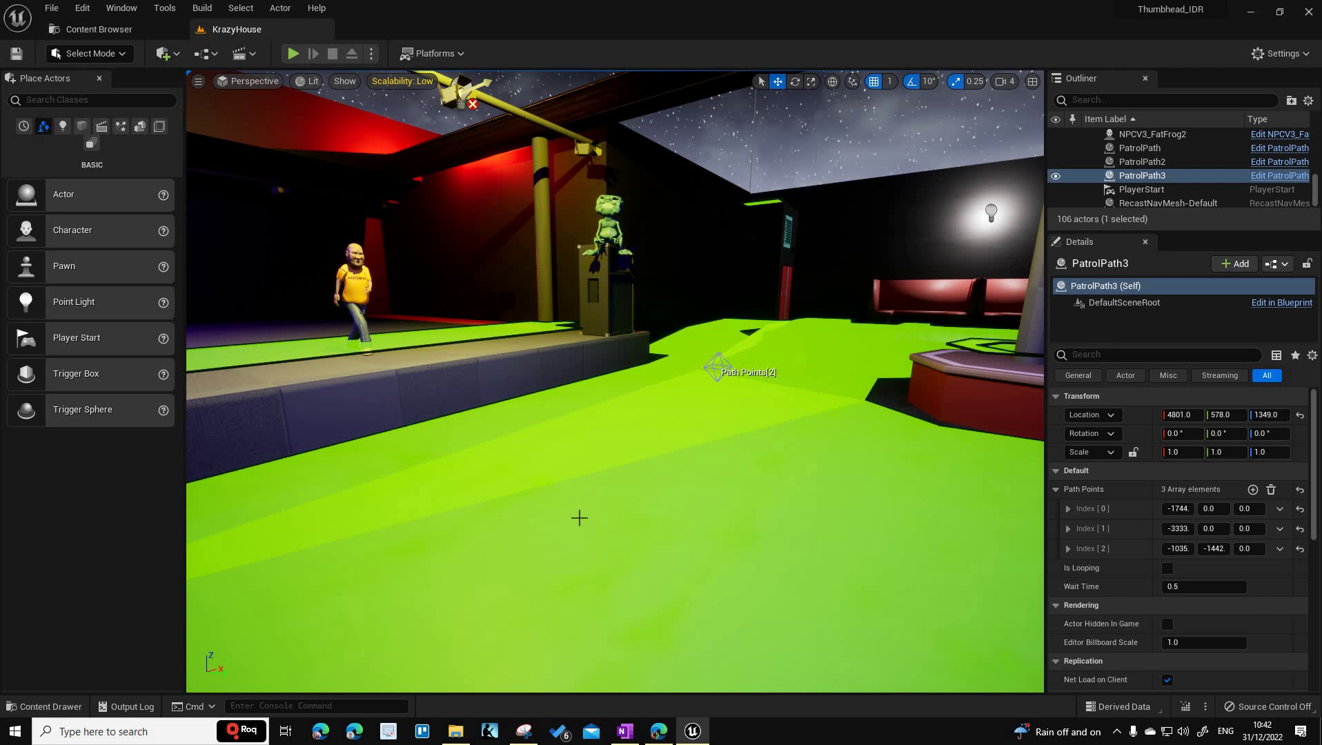
Browse the NPC3_John and NPC3_FatFrog folders and open the NPCV3_FatFrog blueprint.
left_click(126, 31)
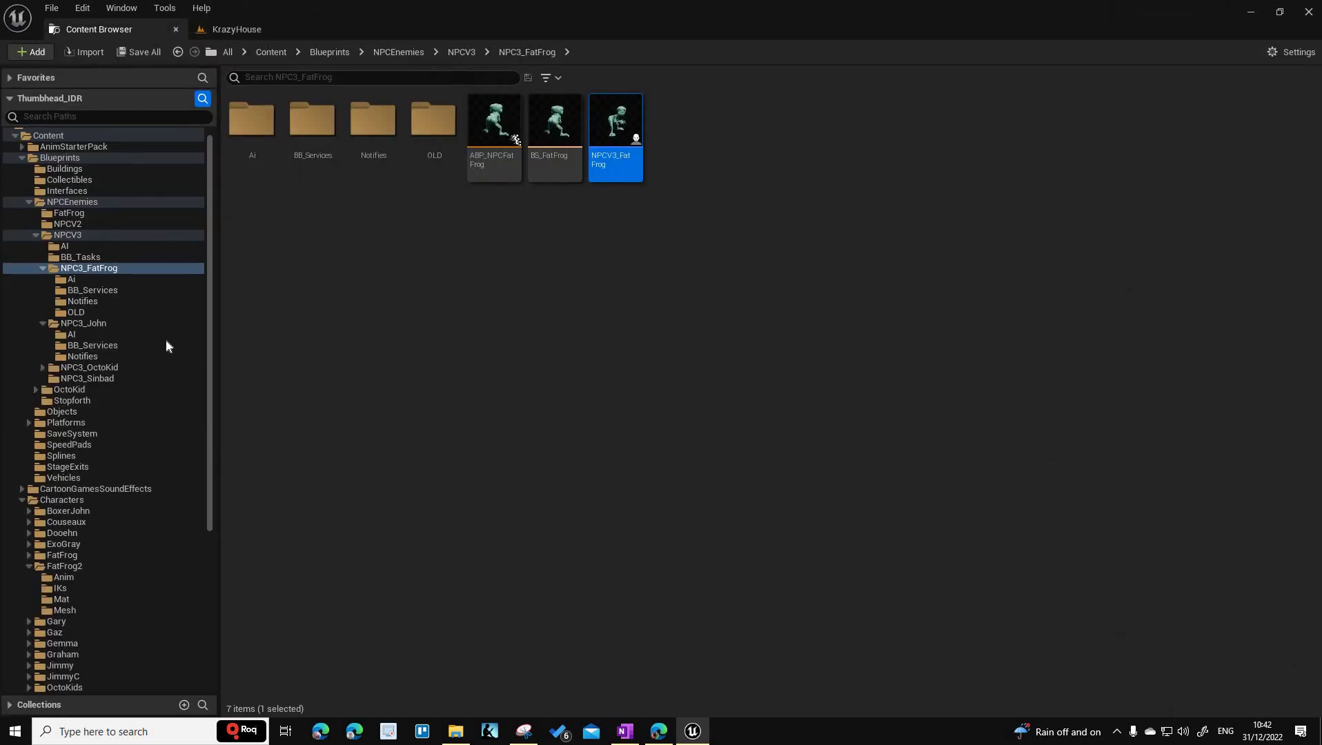
left_click(86, 326)
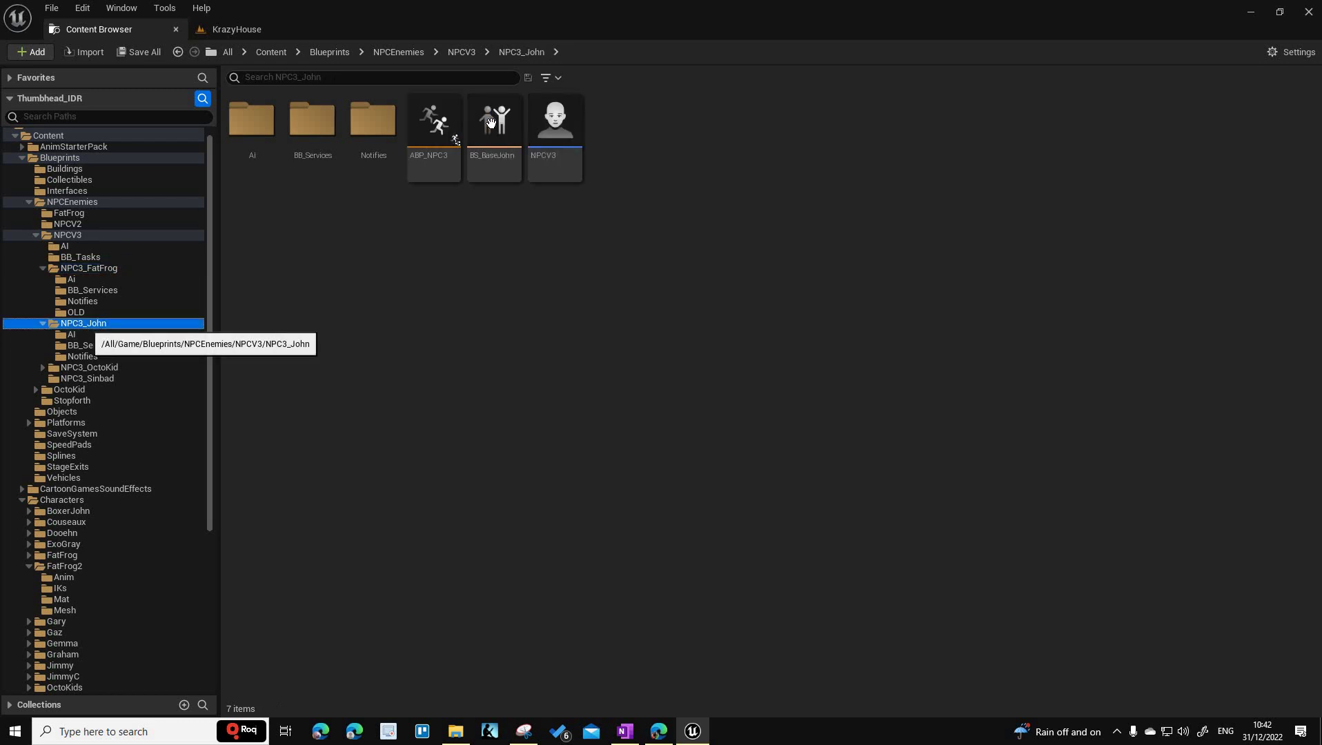
right_click(553, 141)
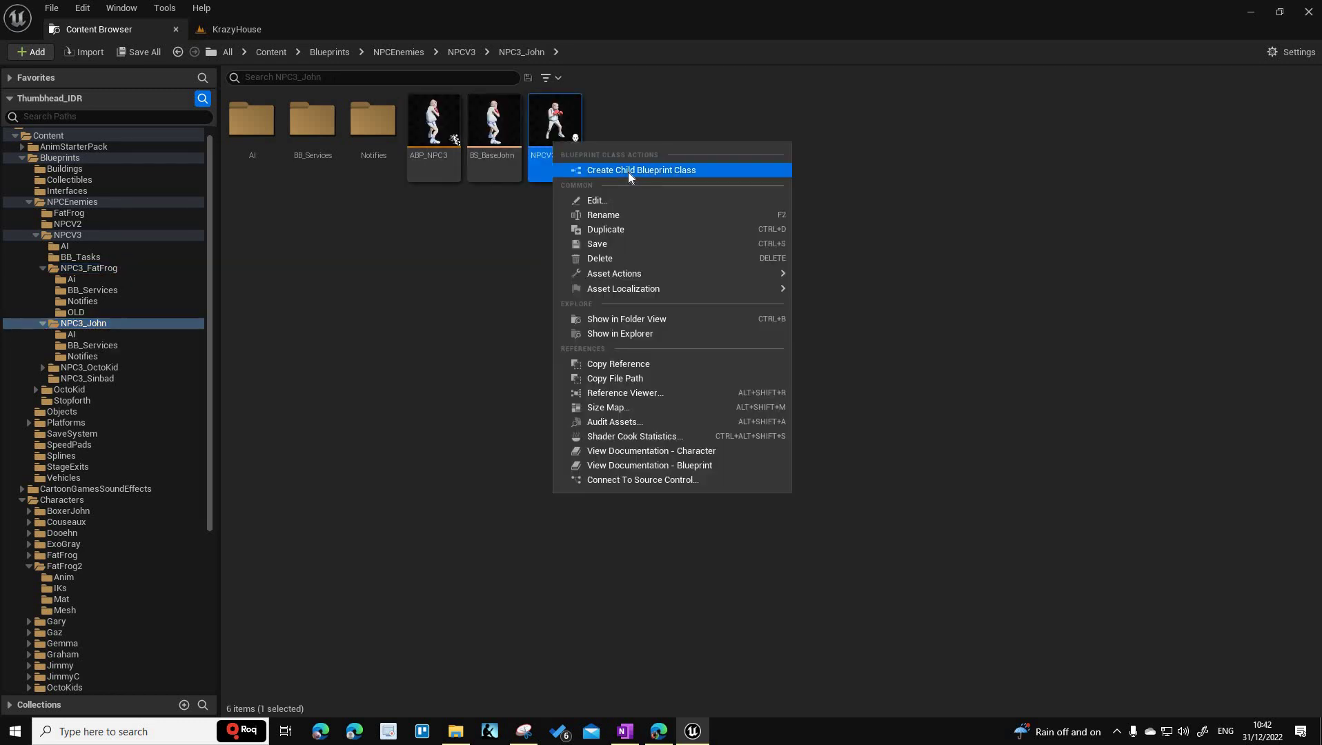
left_click(348, 295)
left_click(174, 268)
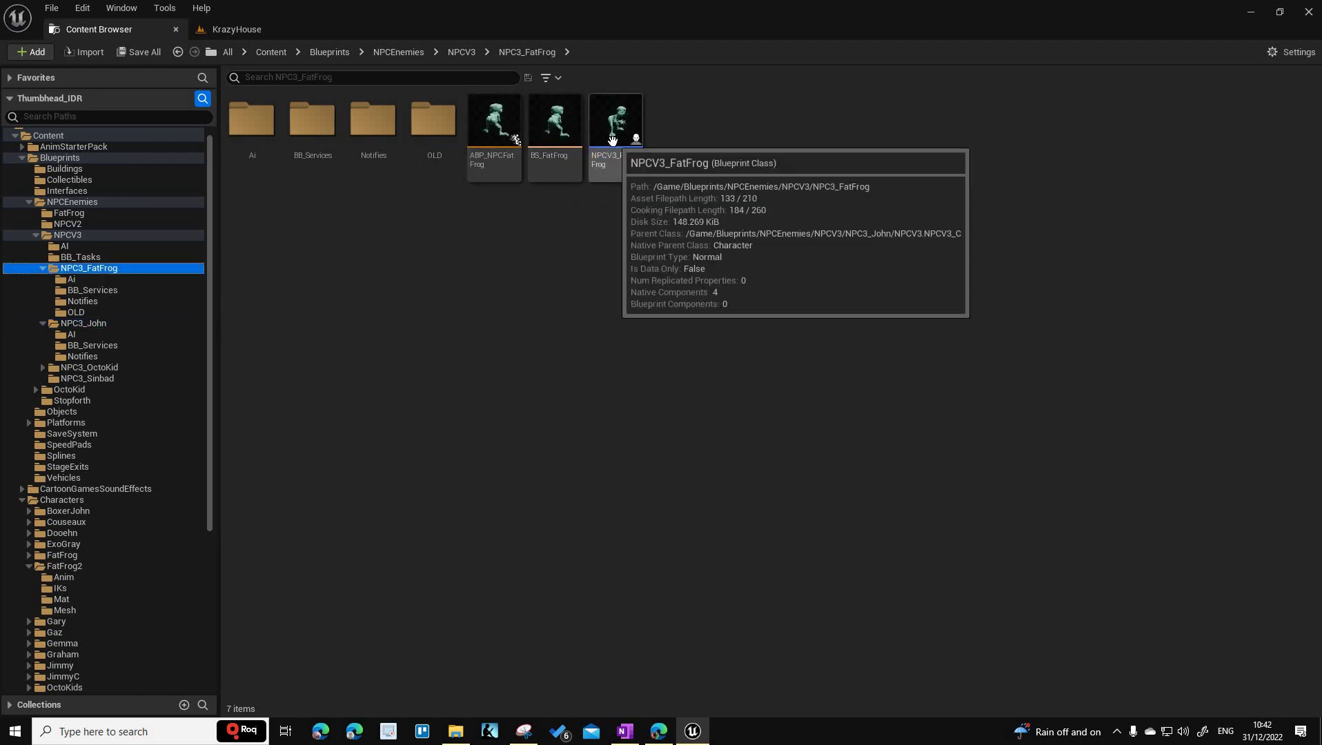
double_click(613, 141)
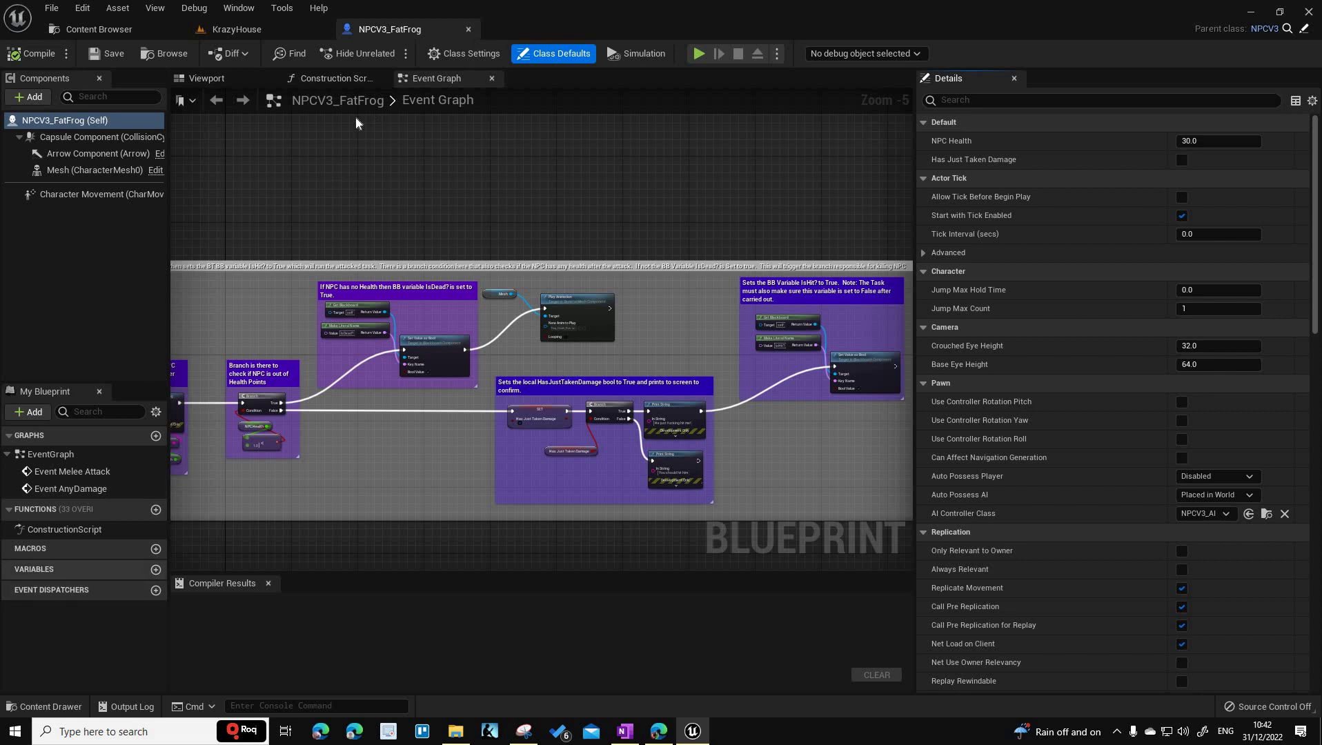
Search graph actions for 'patrol' without adding a node, recentre the graph, and show NPC3_John's assets.
right_click(379, 172)
type("patrol")
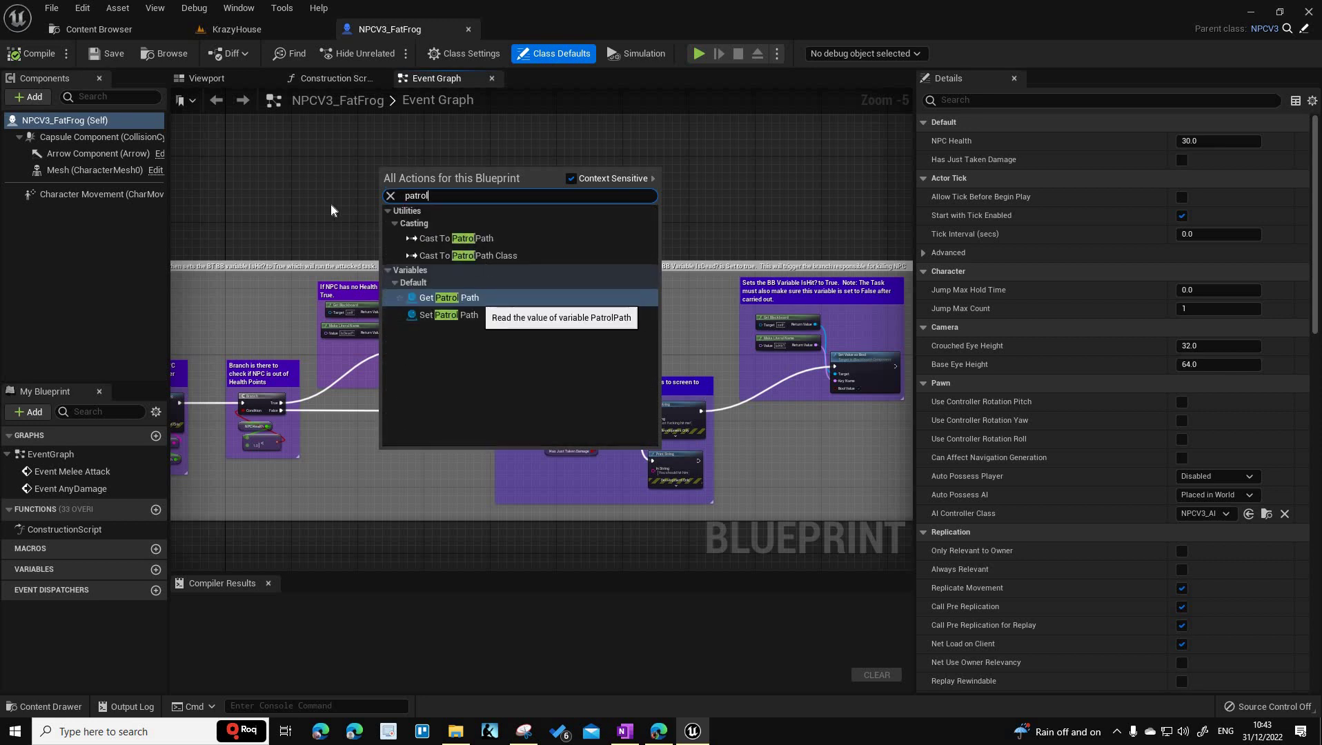
left_click(82, 569)
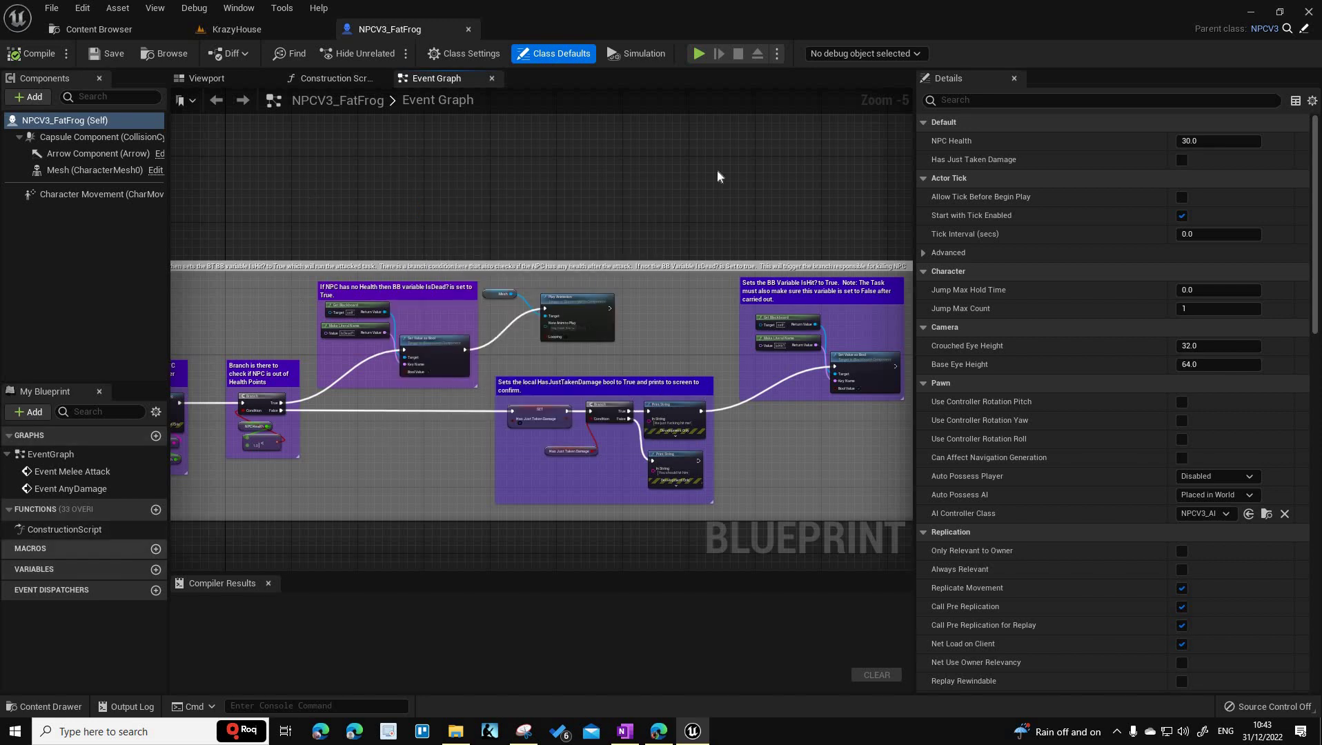
scroll(467, 205, "down", 5)
right_click_drag(499, 218, 632, 232)
left_click(37, 711)
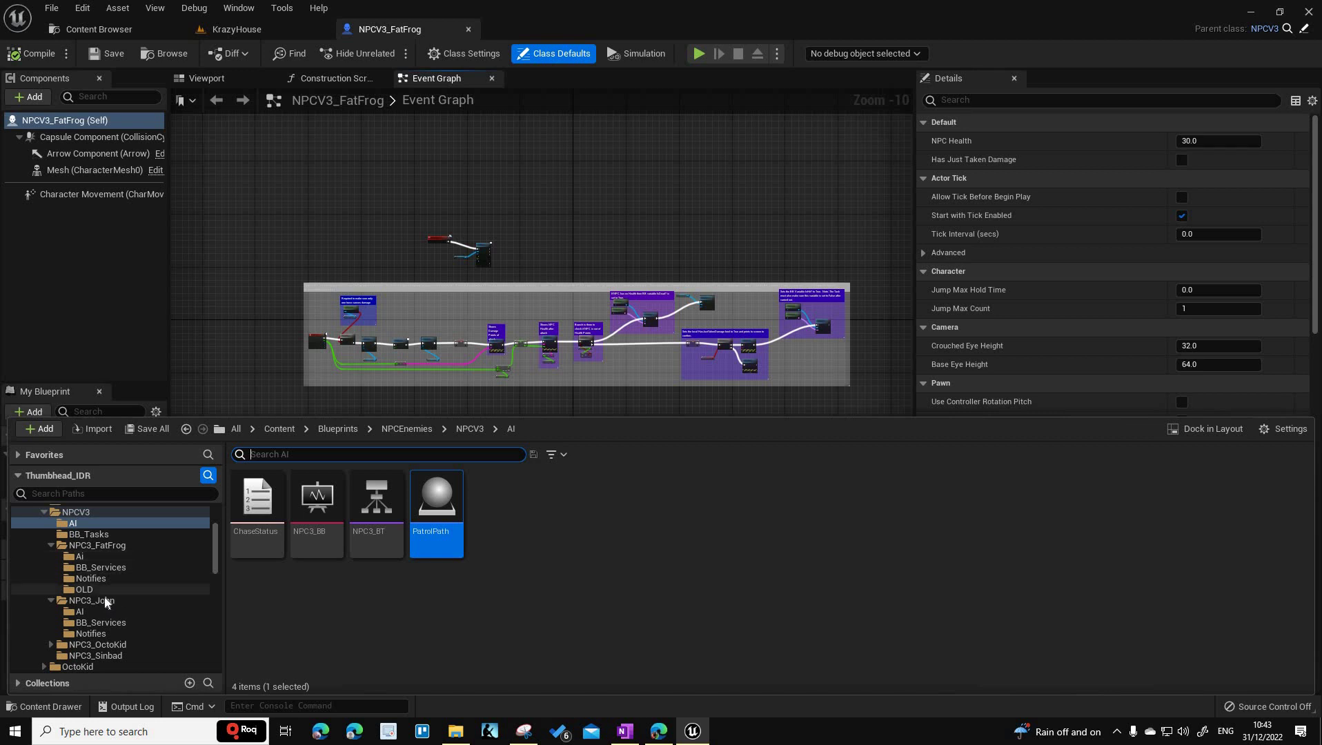
left_click(91, 601)
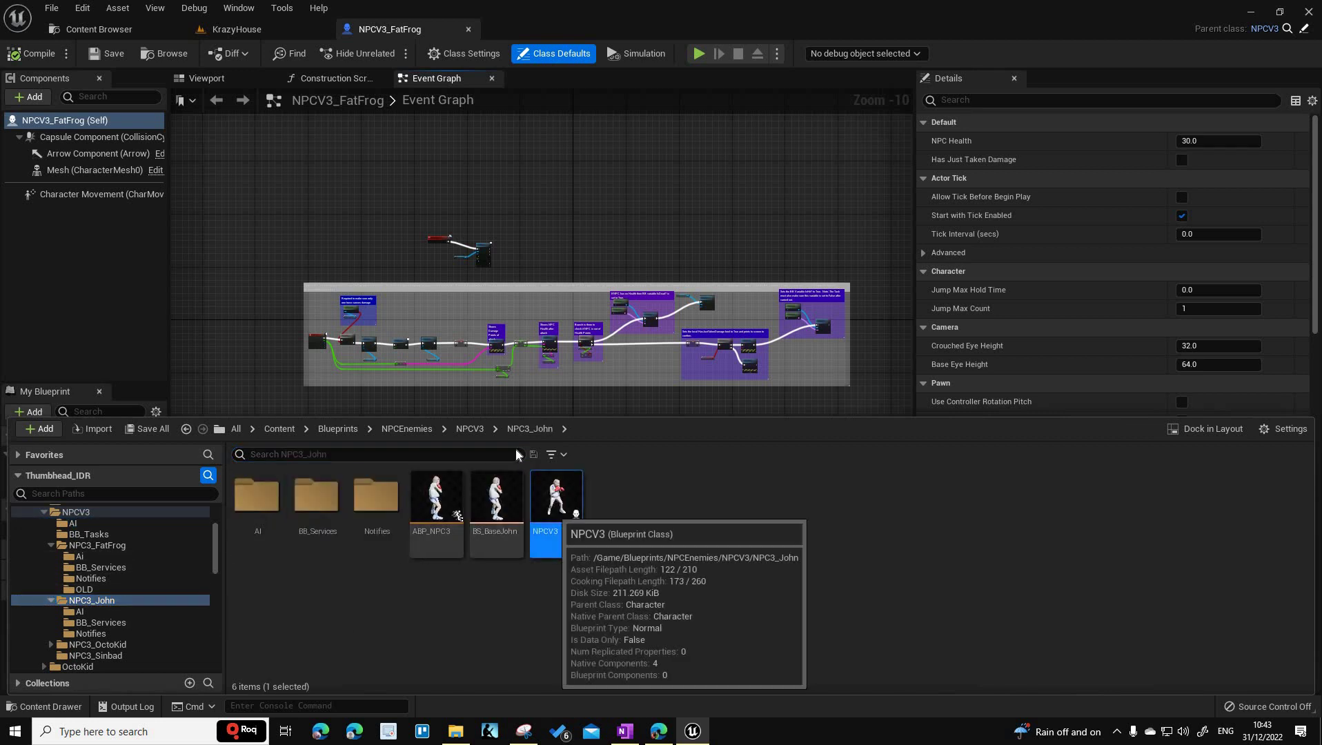
Open the parent NPCV3 blueprint and select all the nodes in its graph.
double_click(555, 507)
scroll(461, 290, "down", 6)
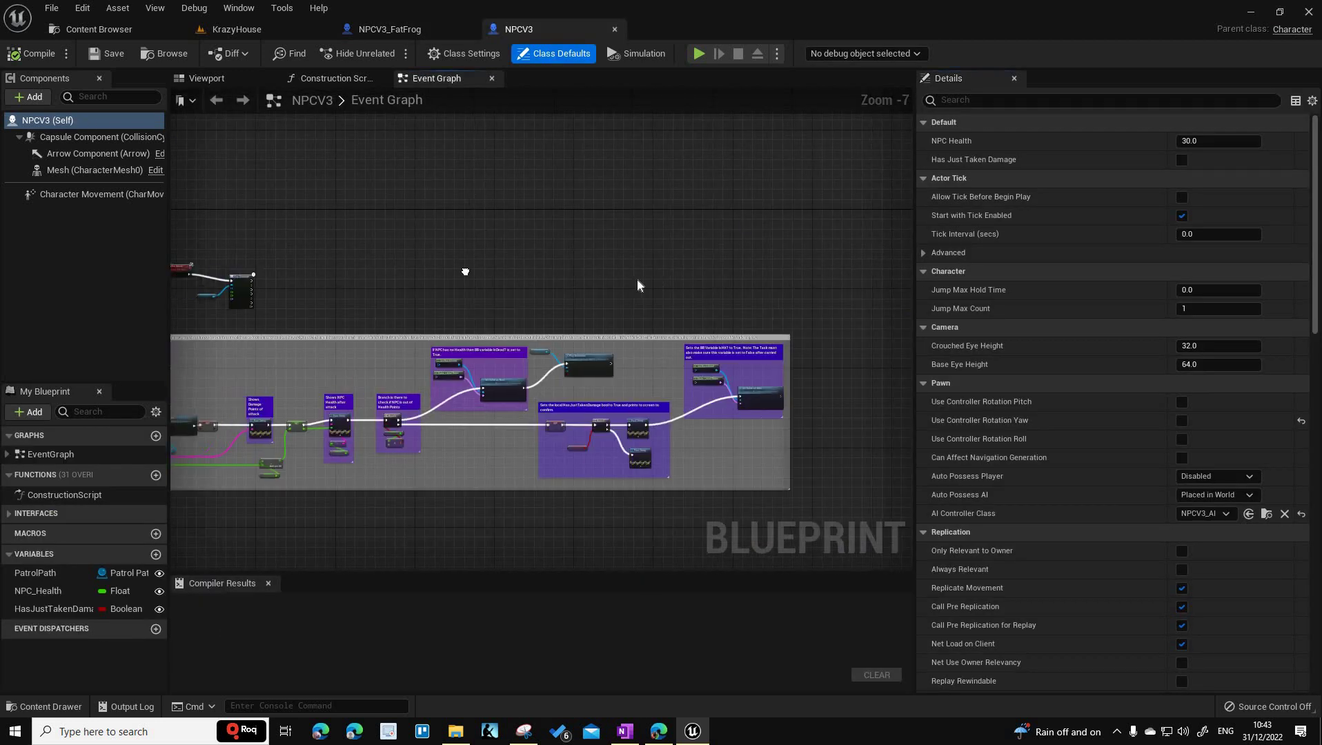
scroll(597, 287, "up", 2)
right_click_drag(672, 297, 809, 247)
scroll(800, 244, "down", 4)
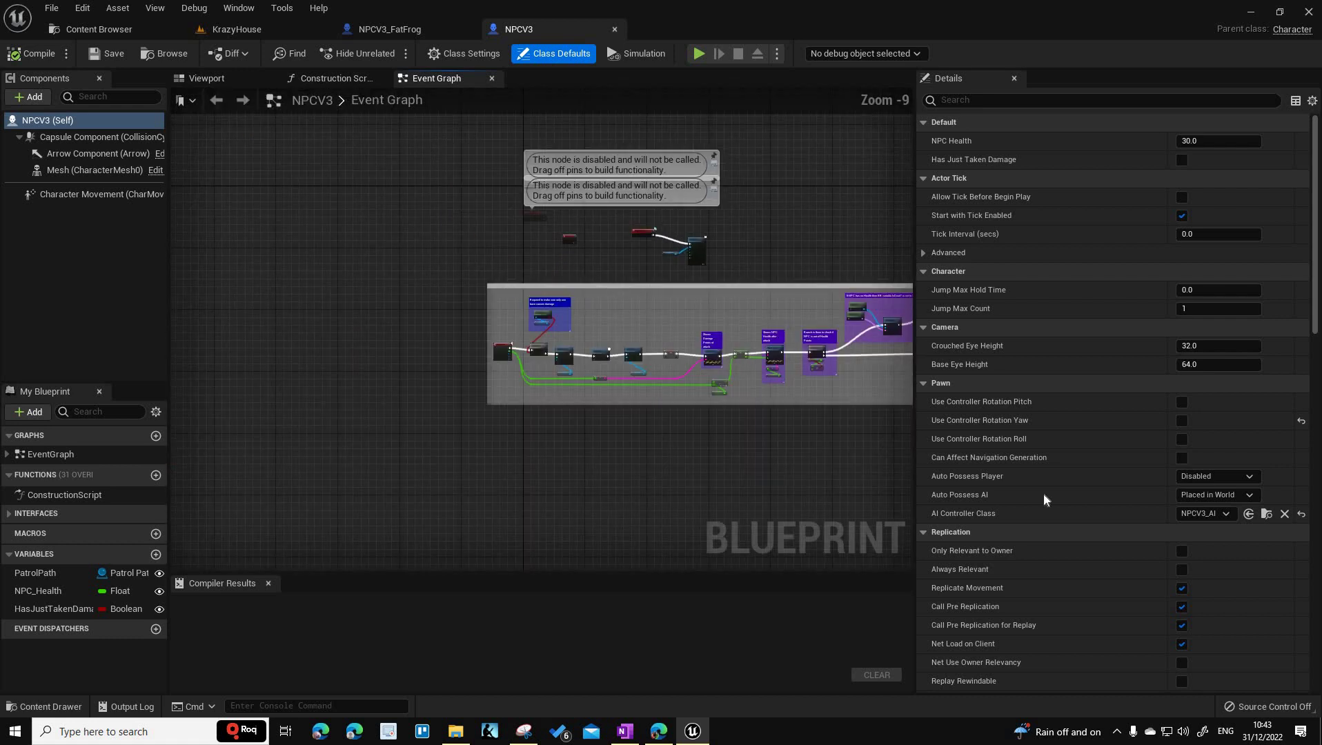
left_click_drag(725, 450, 818, 450)
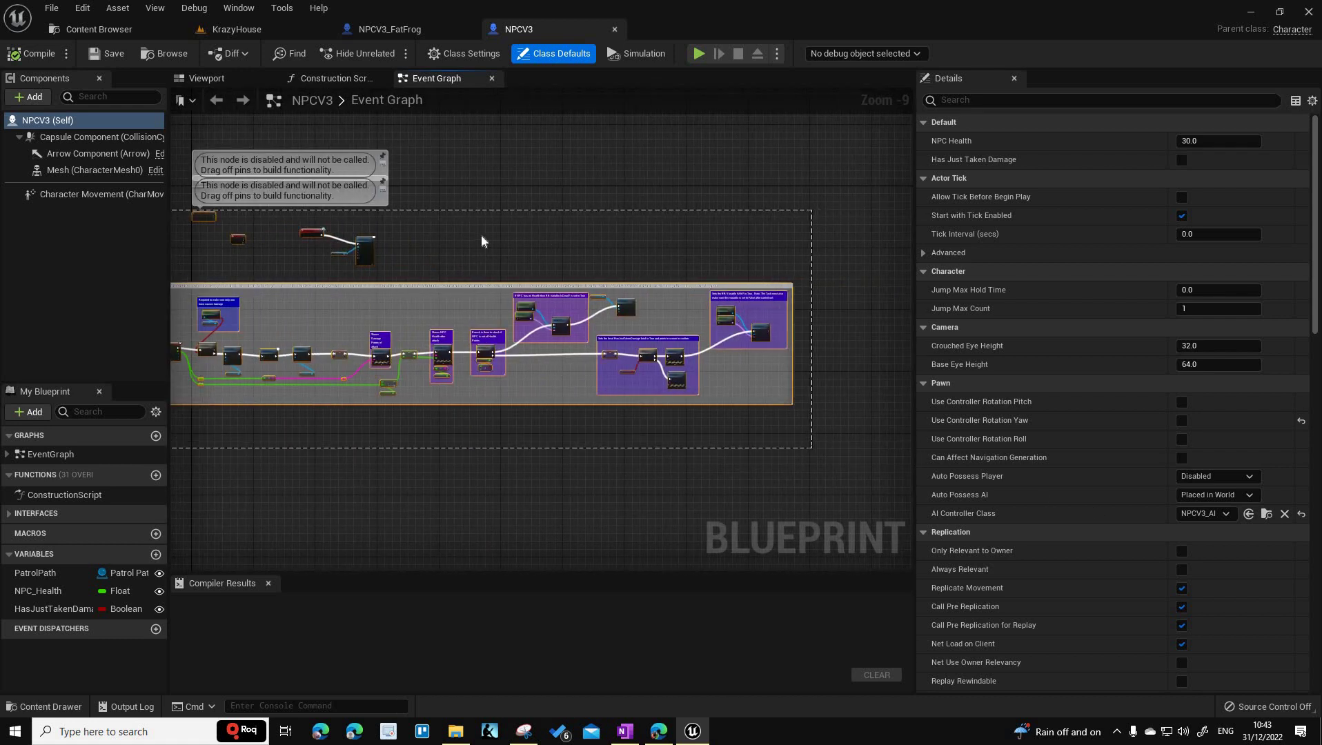
right_click(481, 238)
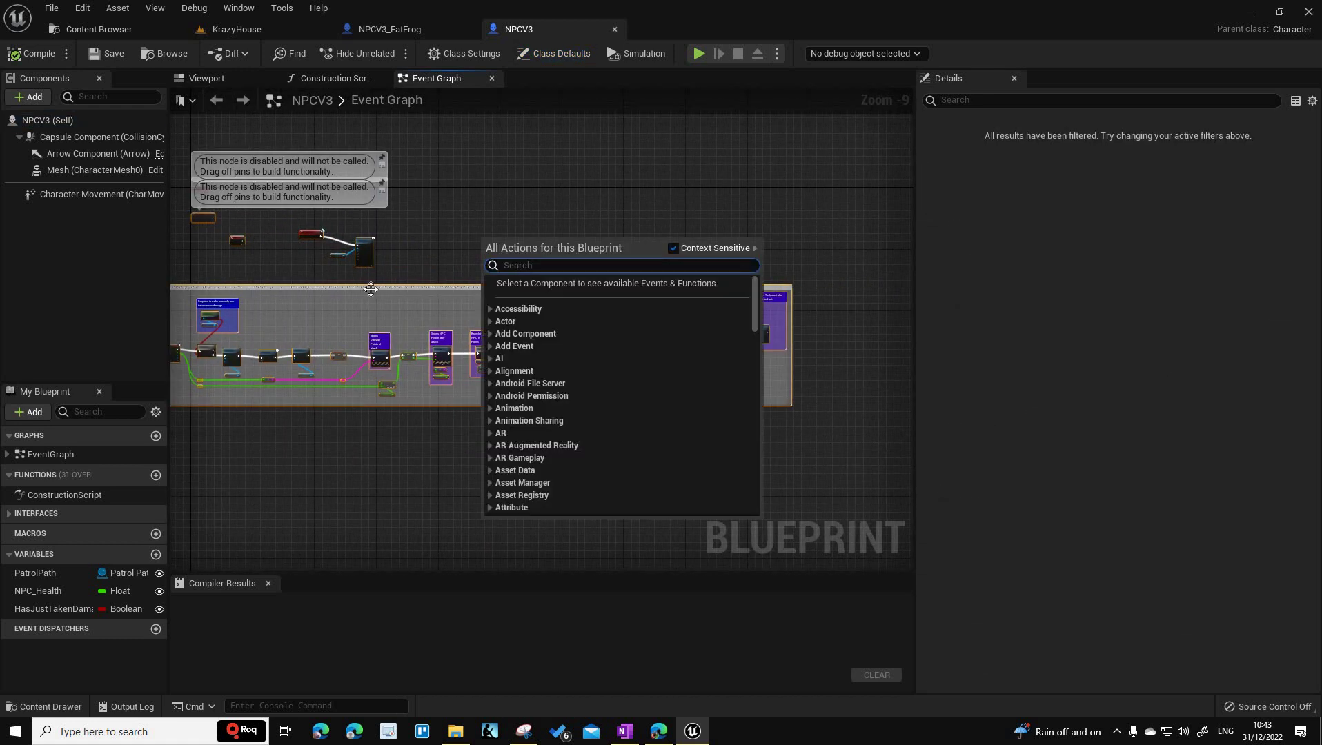
left_click(501, 212)
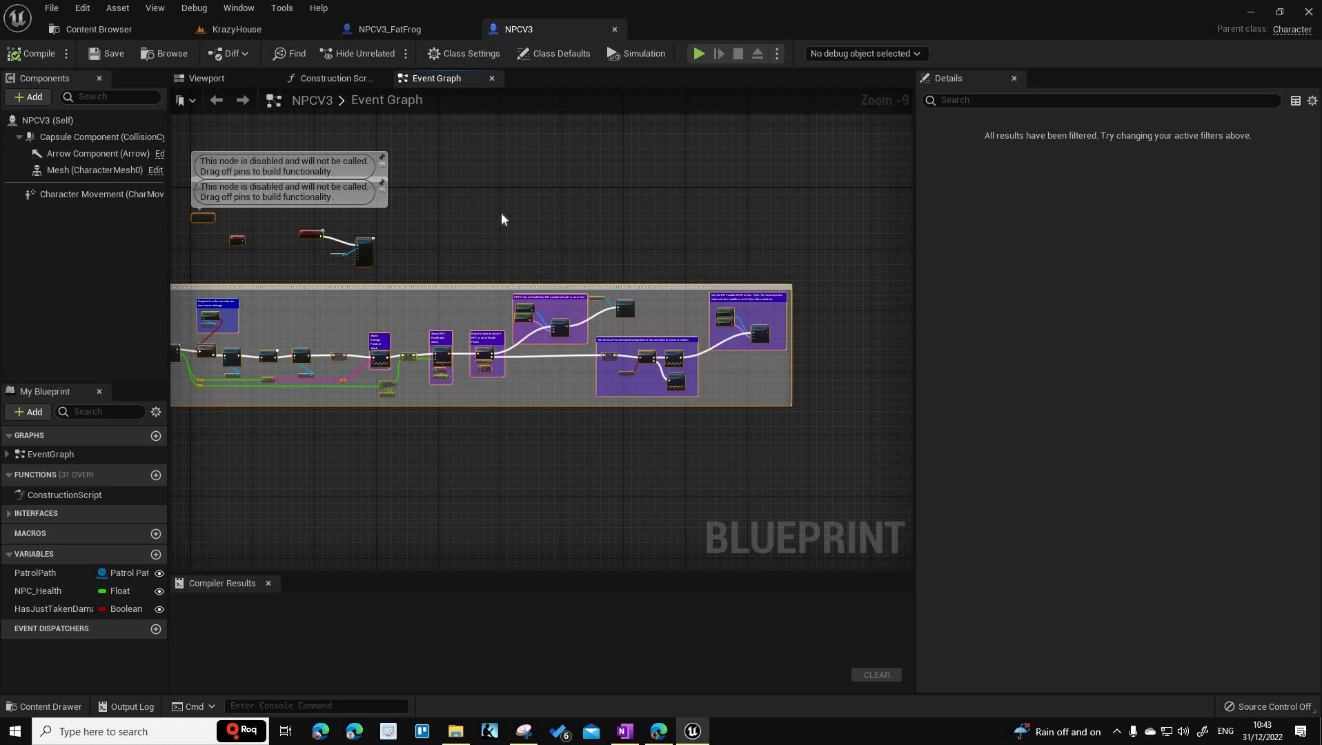
Compare the Play Animation and Play Montage nodes between the NPCV3 and NPCV3_FatFrog tabs.
left_click(408, 34)
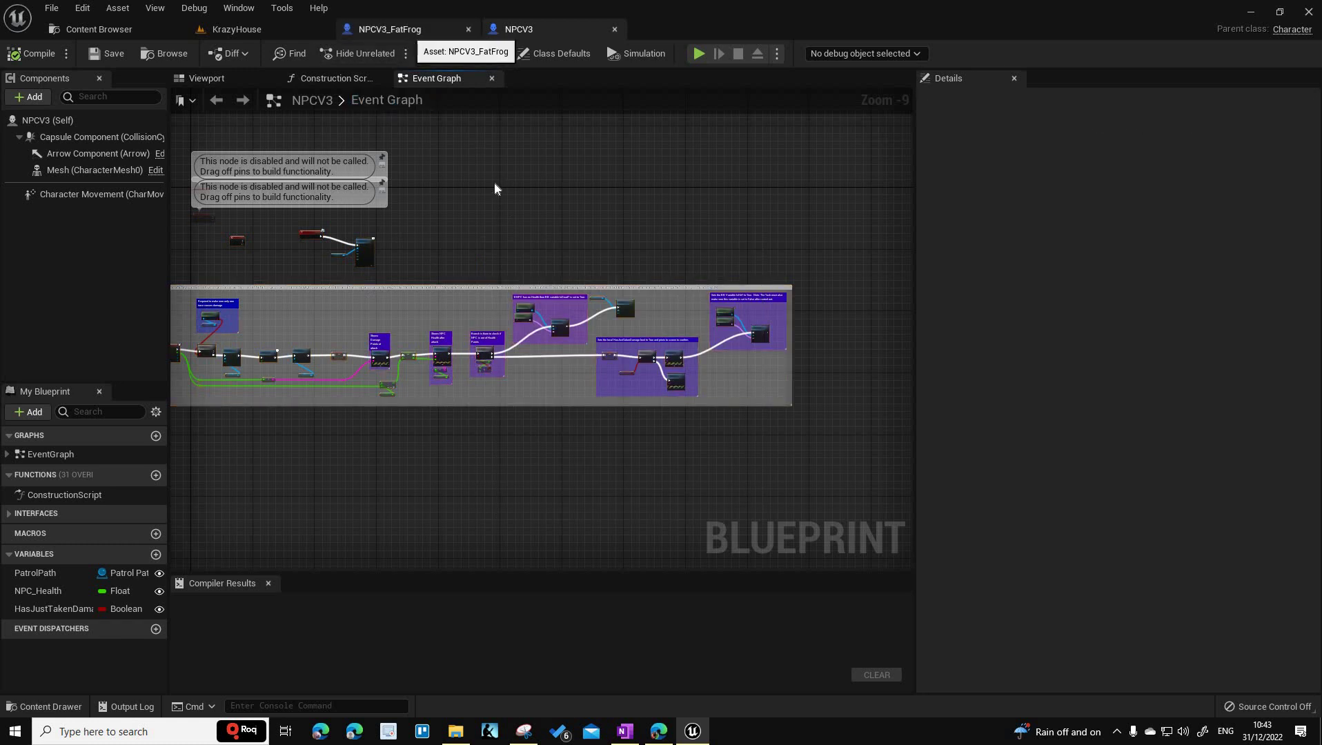
scroll(649, 267, "up", 9)
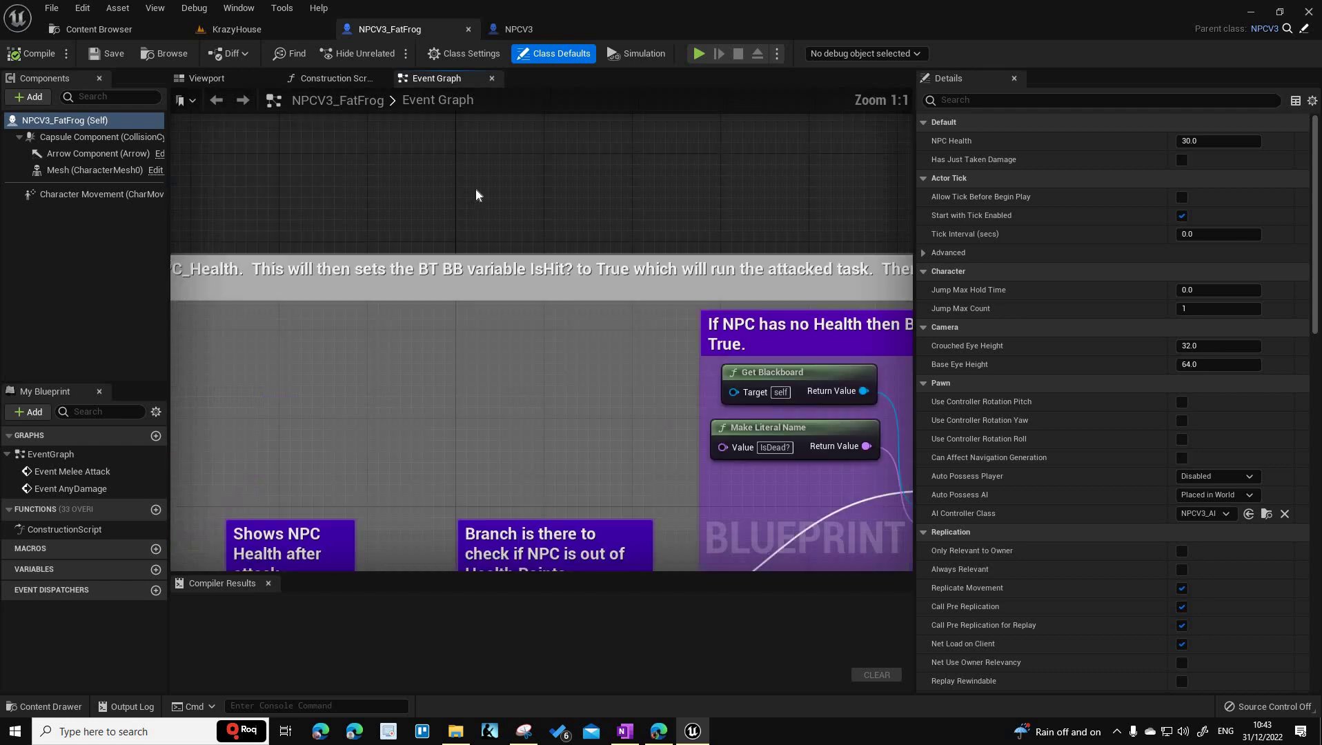
left_click(519, 29)
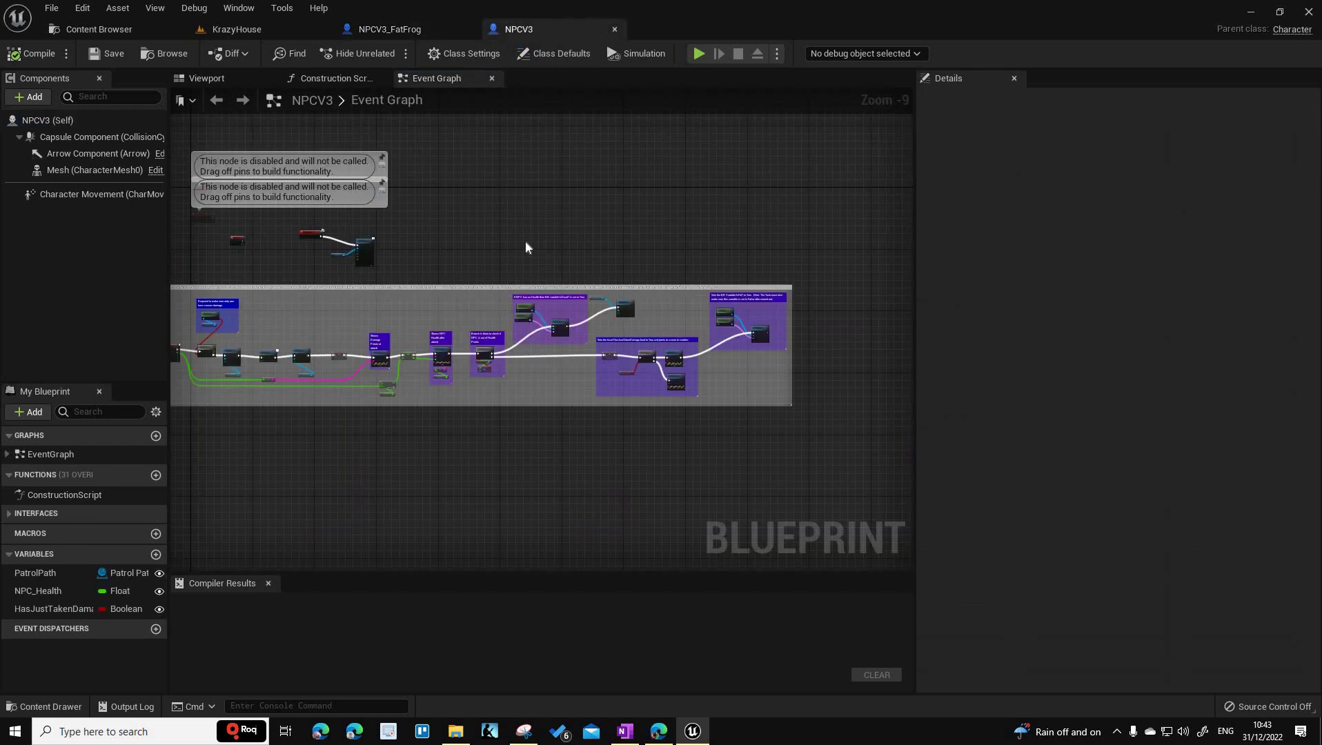
scroll(489, 331, "up", 10)
right_click_drag(831, 498, 543, 455)
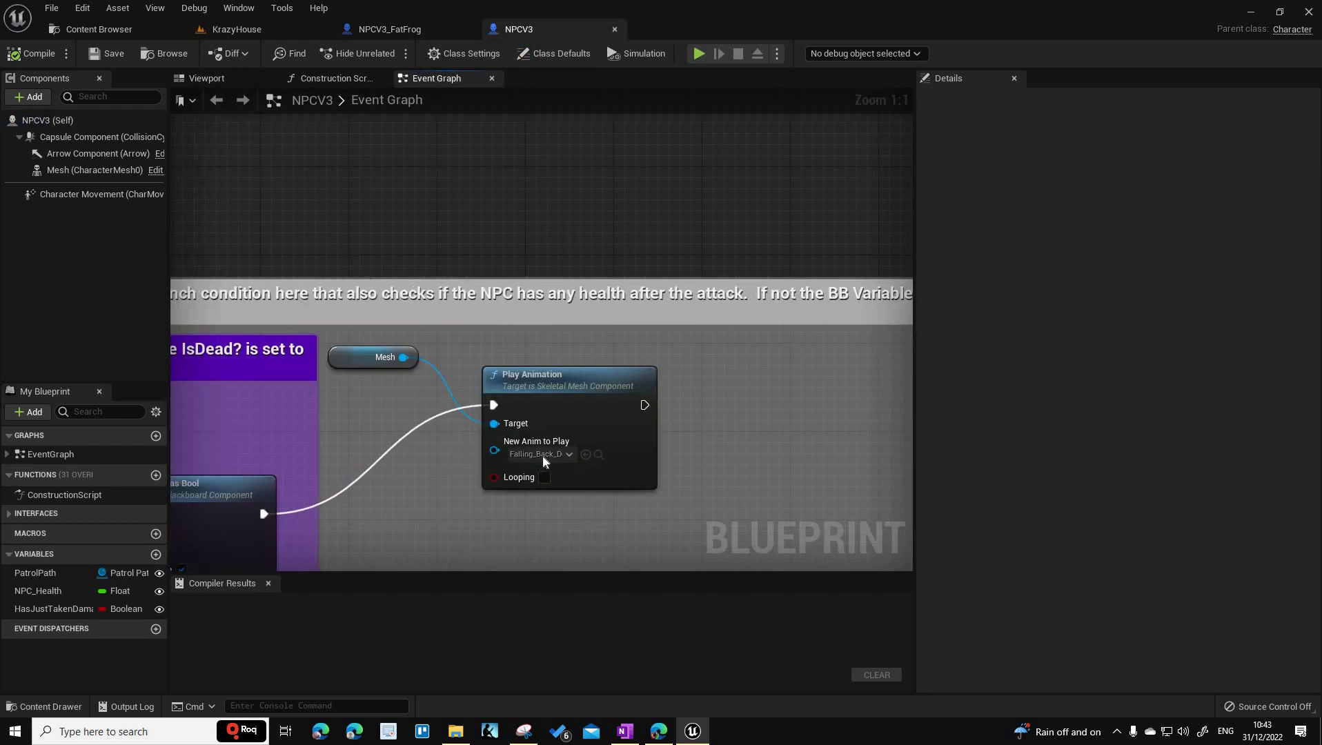
scroll(418, 261, "down", 2)
right_click_drag(319, 230, 886, 271)
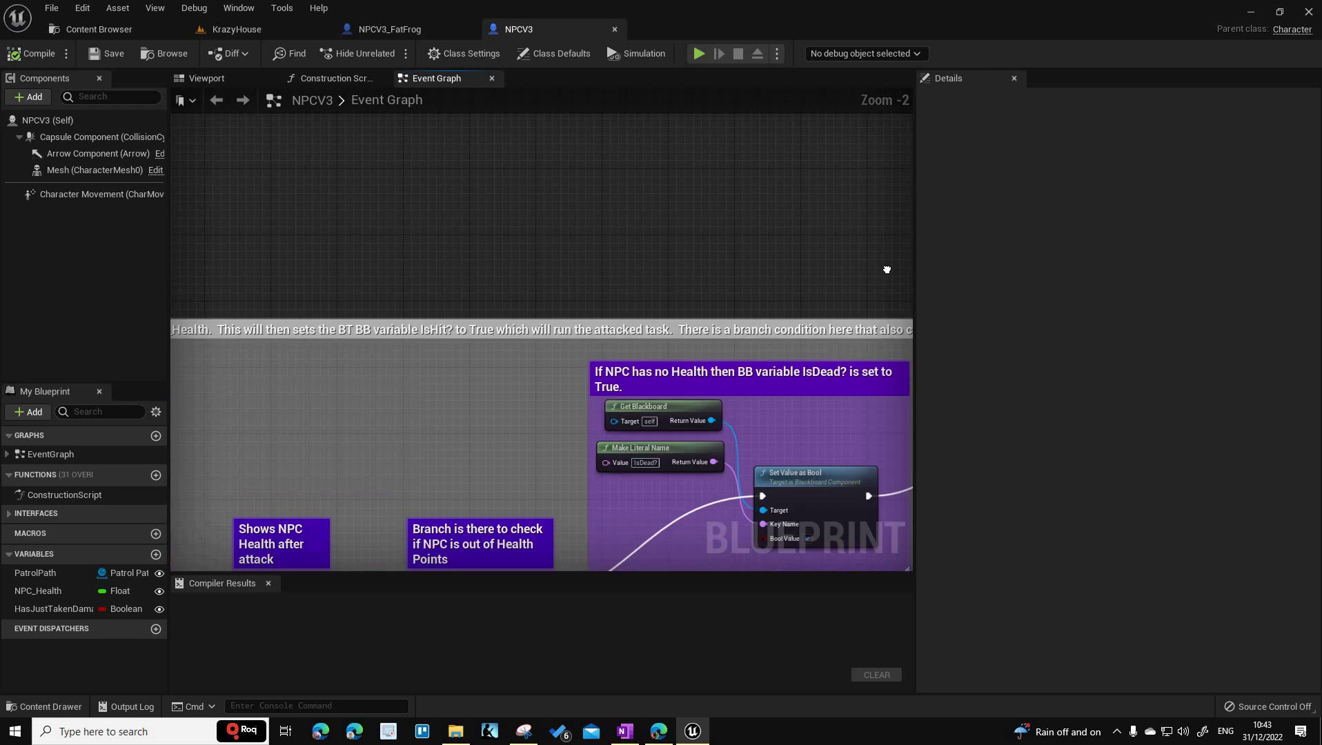
right_click_drag(207, 217, 506, 353)
scroll(369, 299, "up", 2)
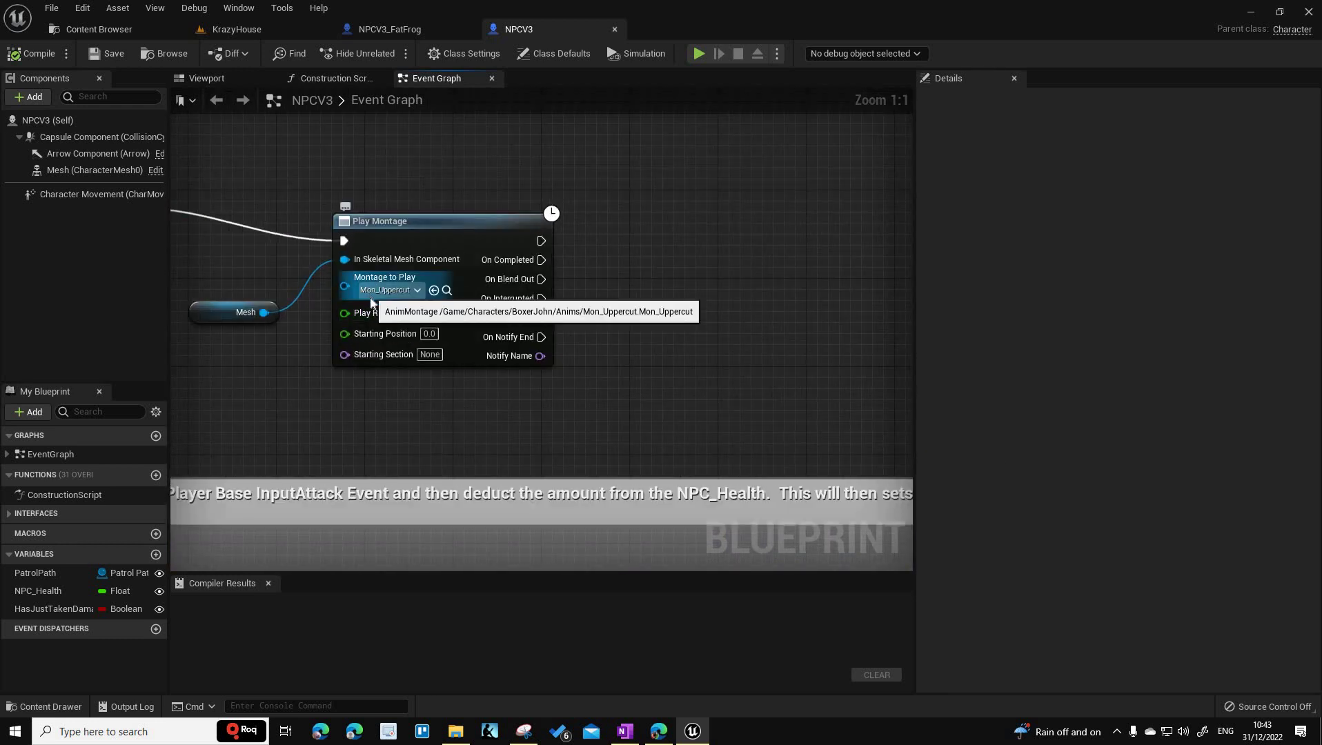
left_click(398, 32)
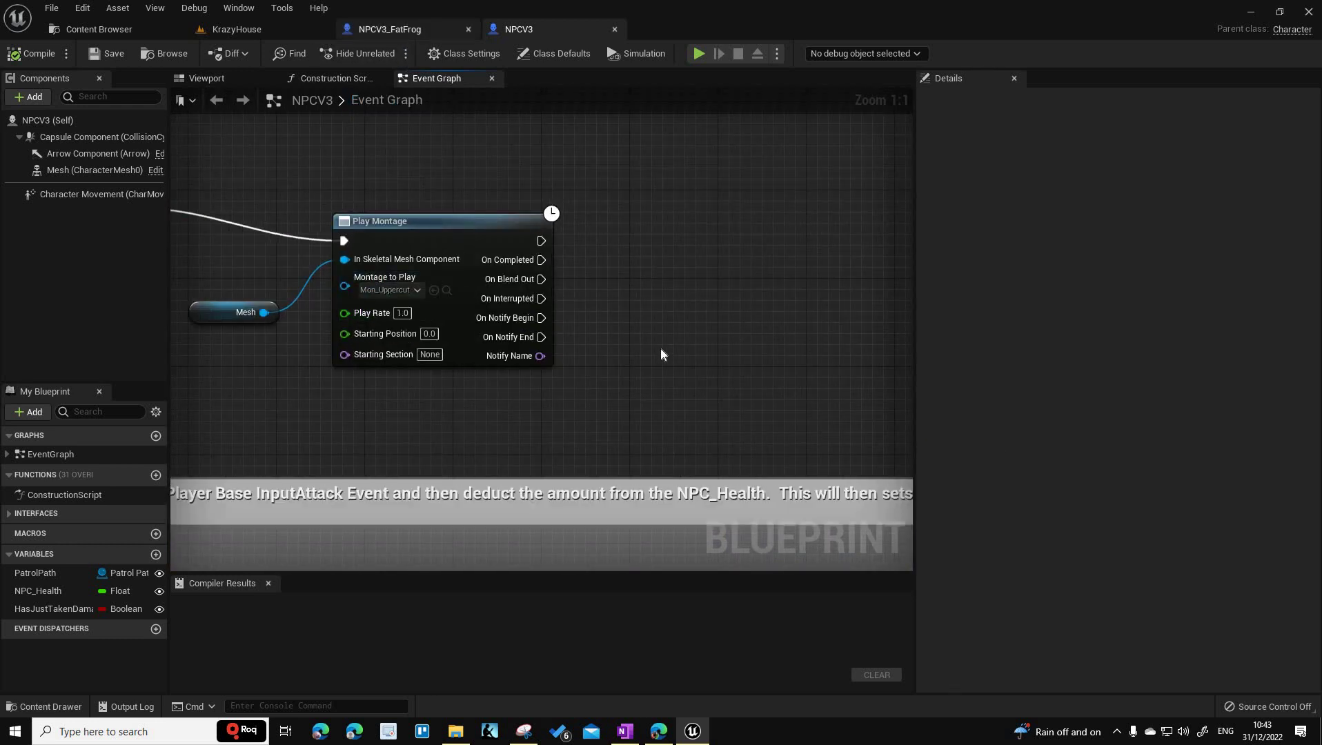
scroll(493, 296, "up", 6)
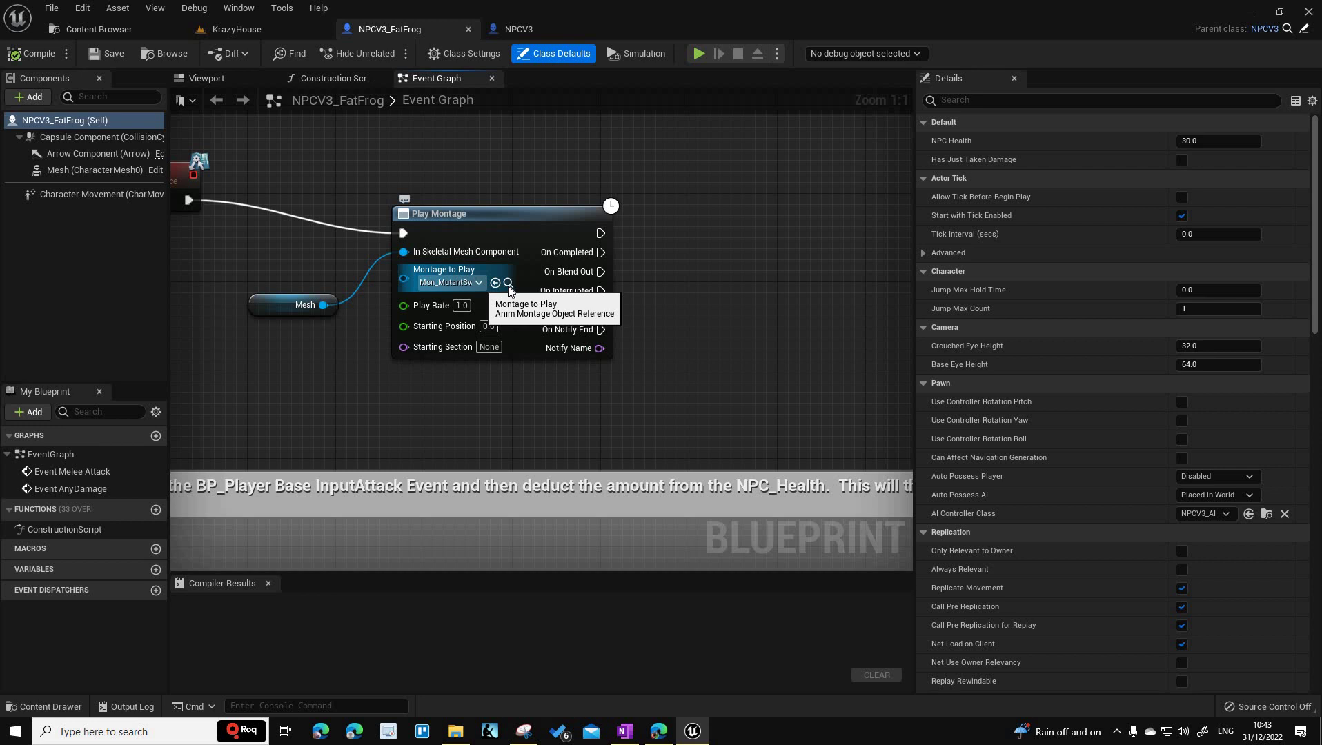
Inspect the Play Montage asset and the health-check and health display sections of the FatFrog graph.
left_click(508, 282)
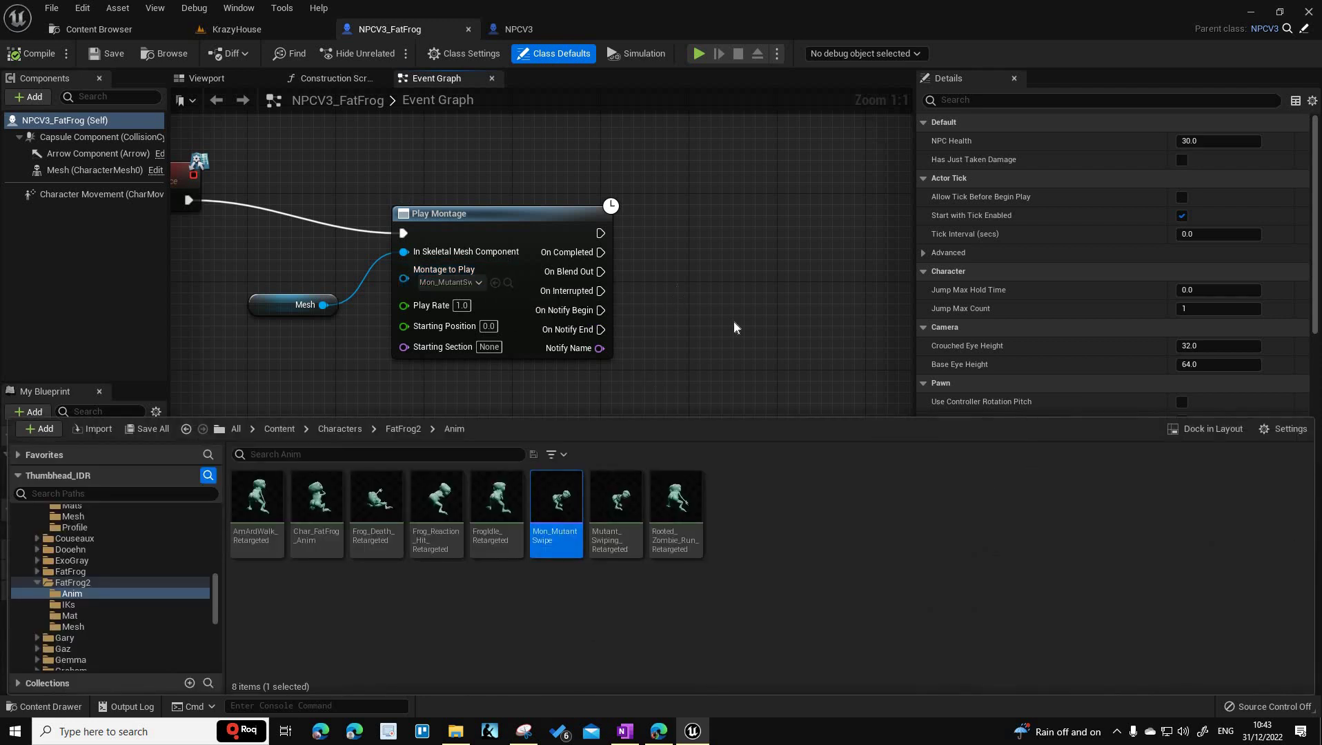
scroll(735, 327, "down", 3)
right_click_drag(735, 327, 21, 72)
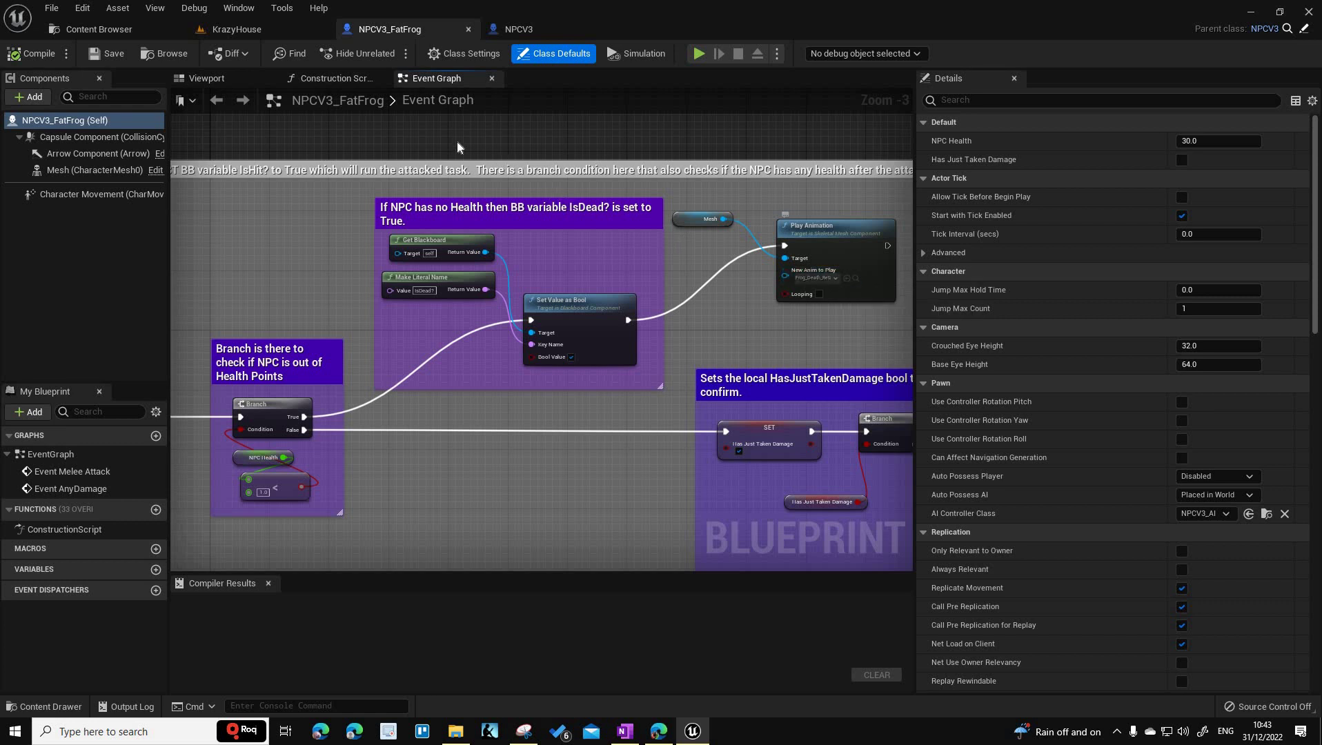
right_click_drag(456, 142, 688, 272)
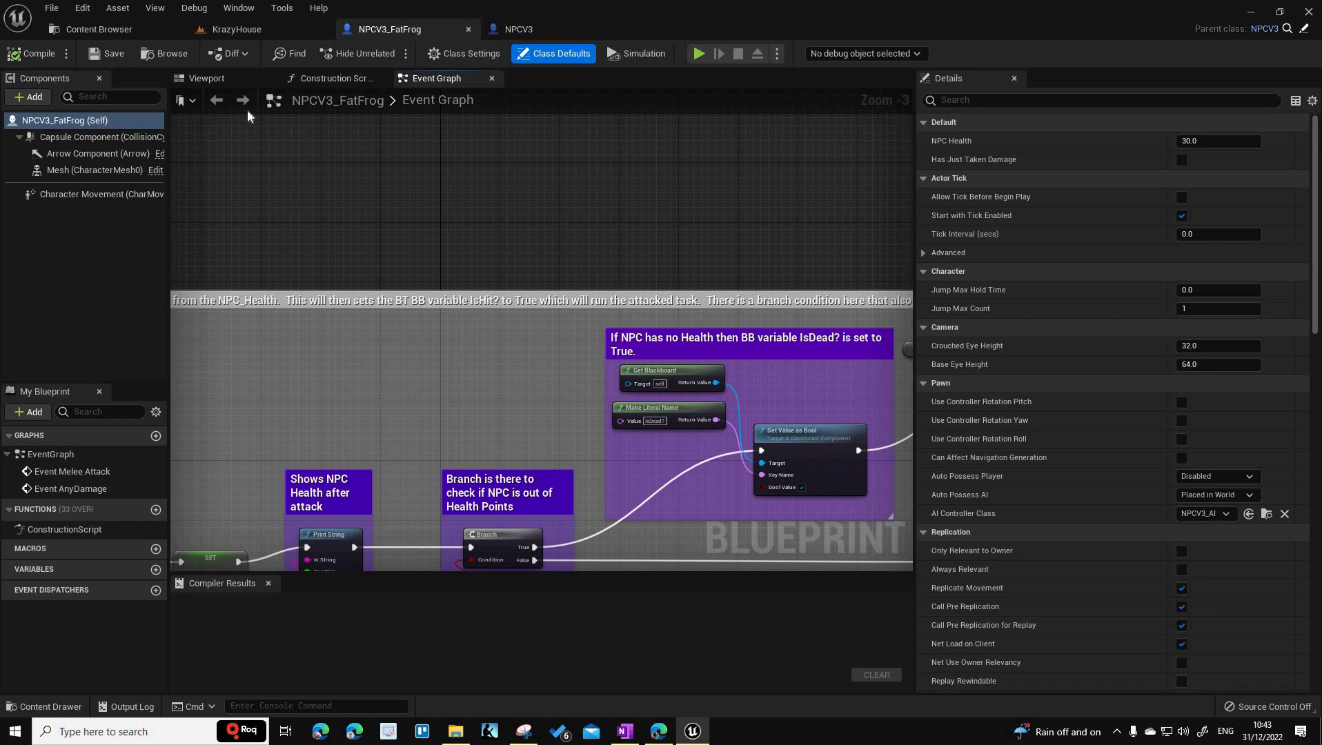
Select the Mesh component and locate its assigned FatFrog animation blueprint asset.
left_click(121, 171)
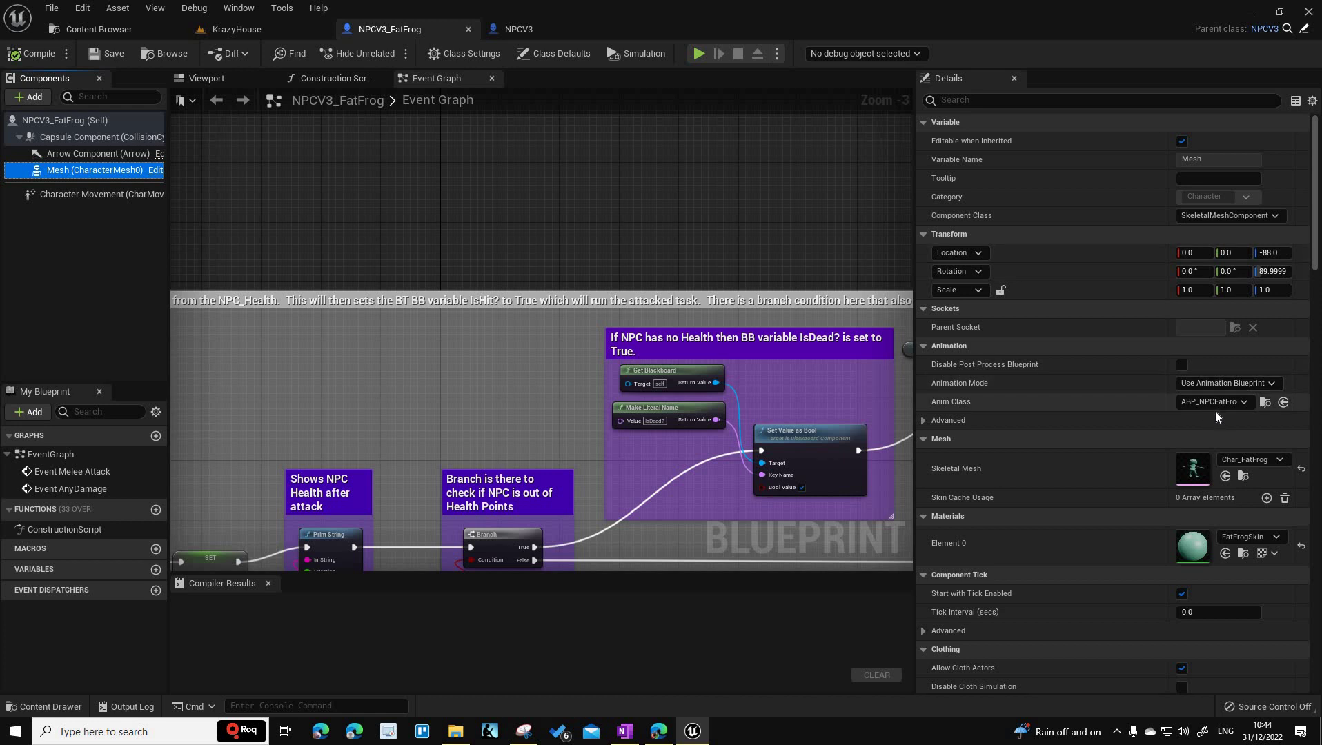
left_click(1265, 403)
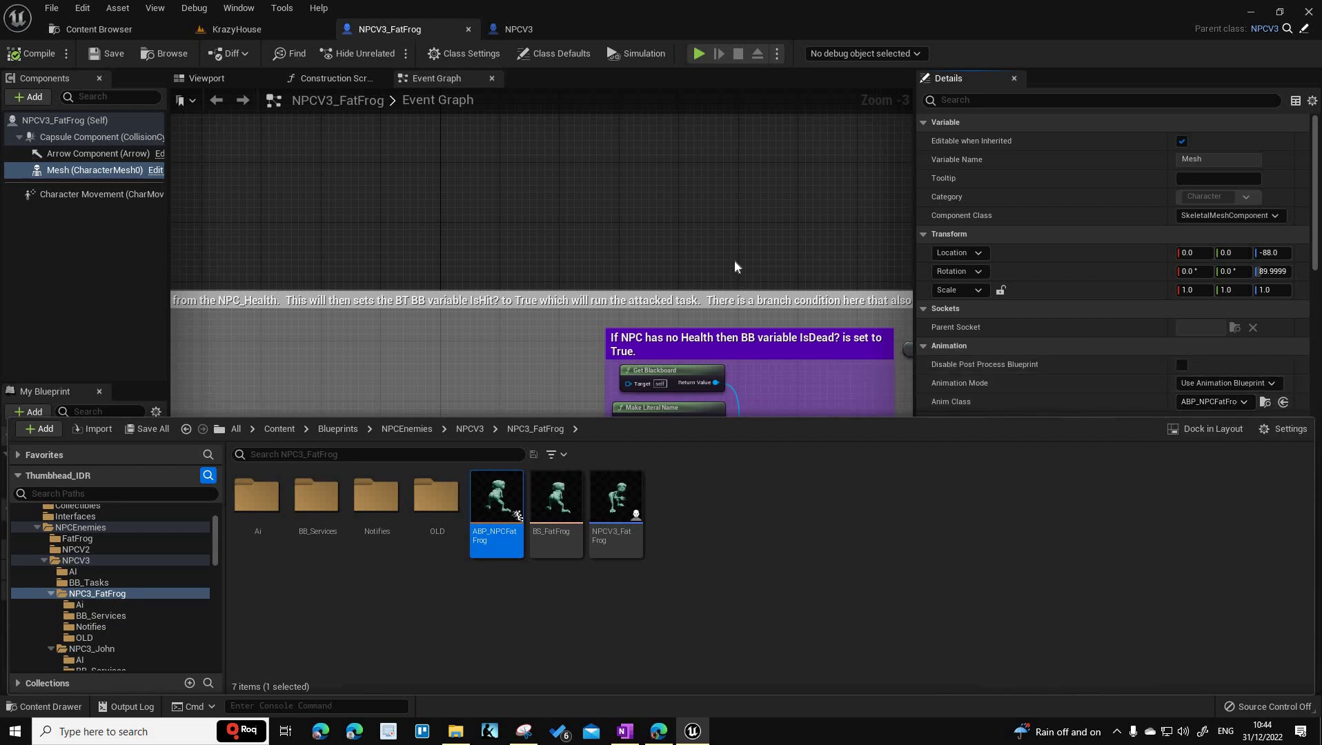
key("ctrl+space")
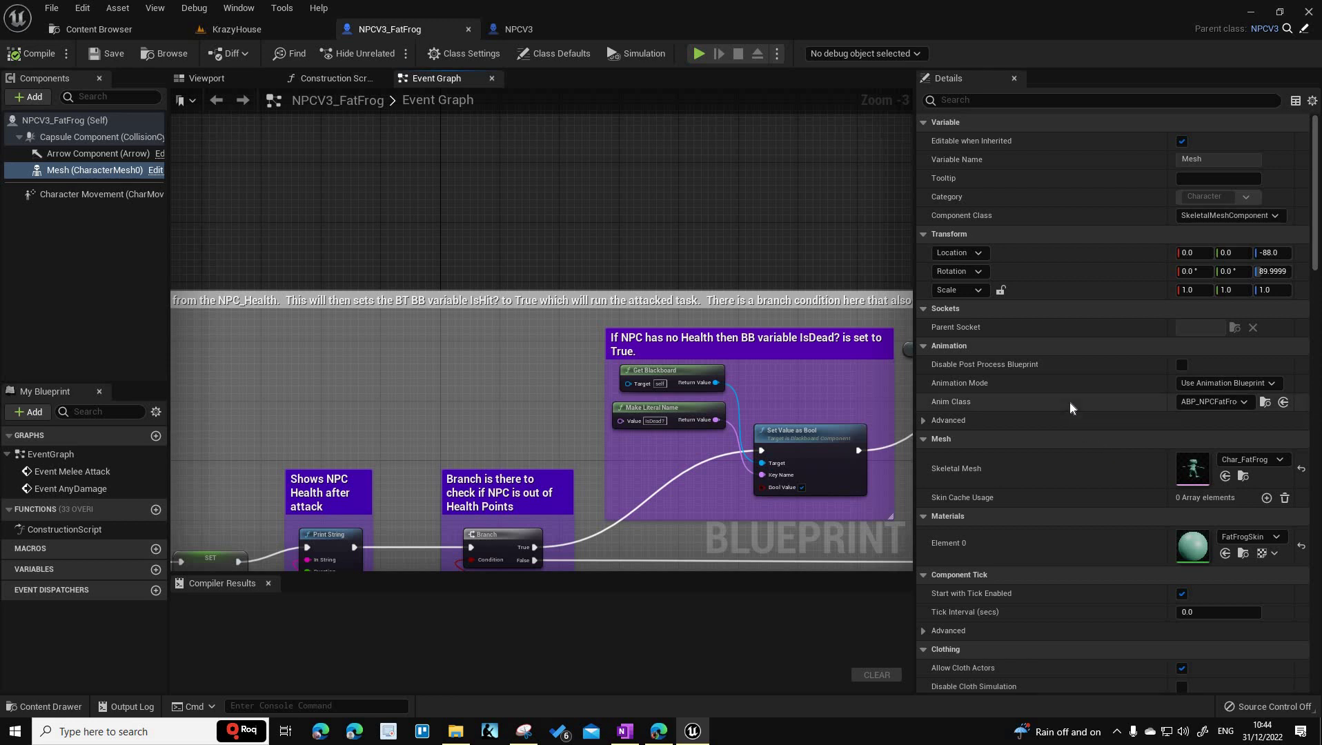
Review the Mesh Details and then show the blueprint's Class Defaults.
scroll(1069, 403, "down", 10)
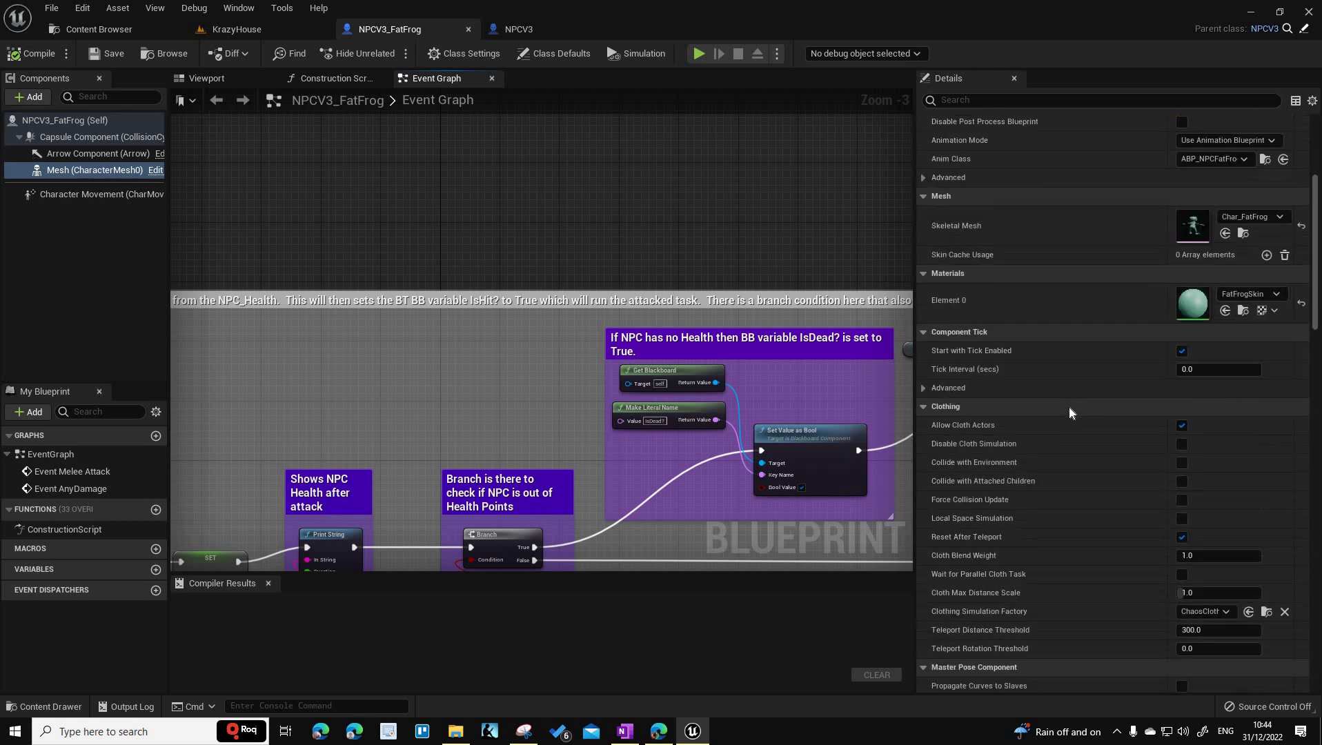
scroll(1069, 413, "down", 10)
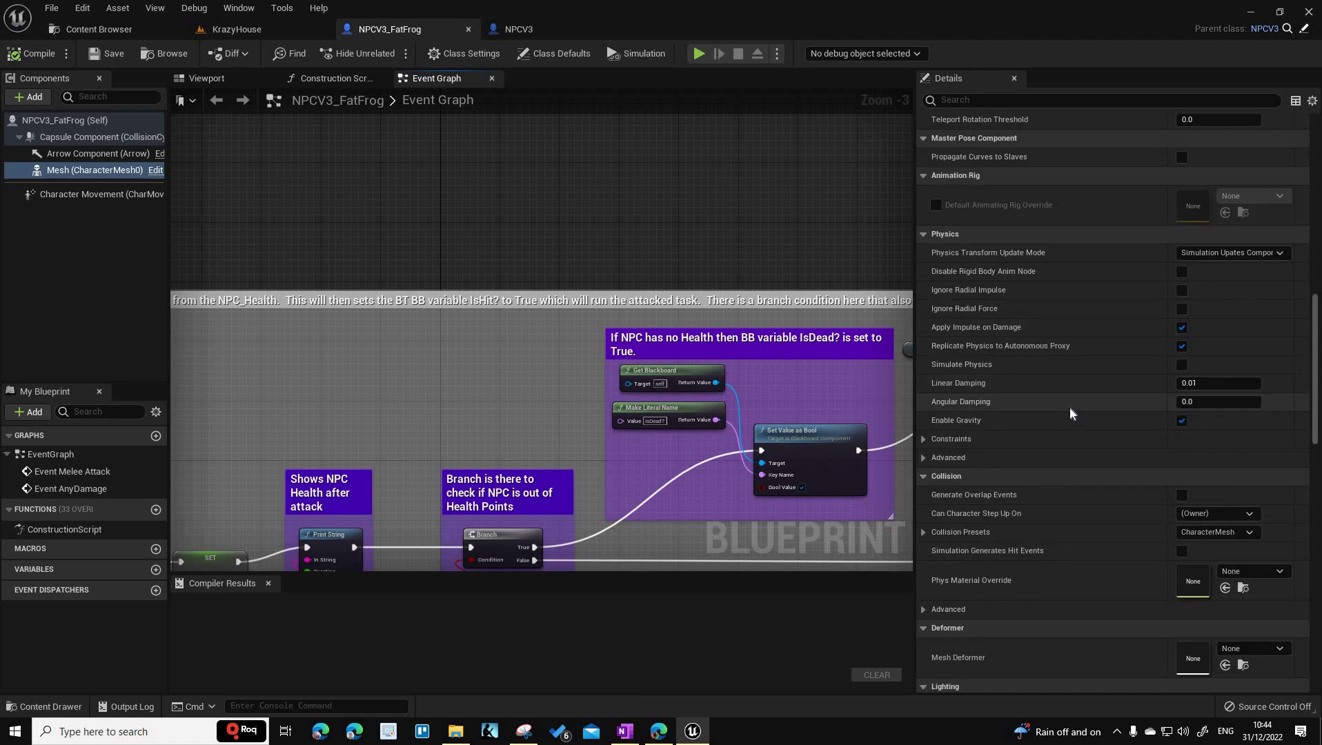
scroll(1069, 412, "down", 5)
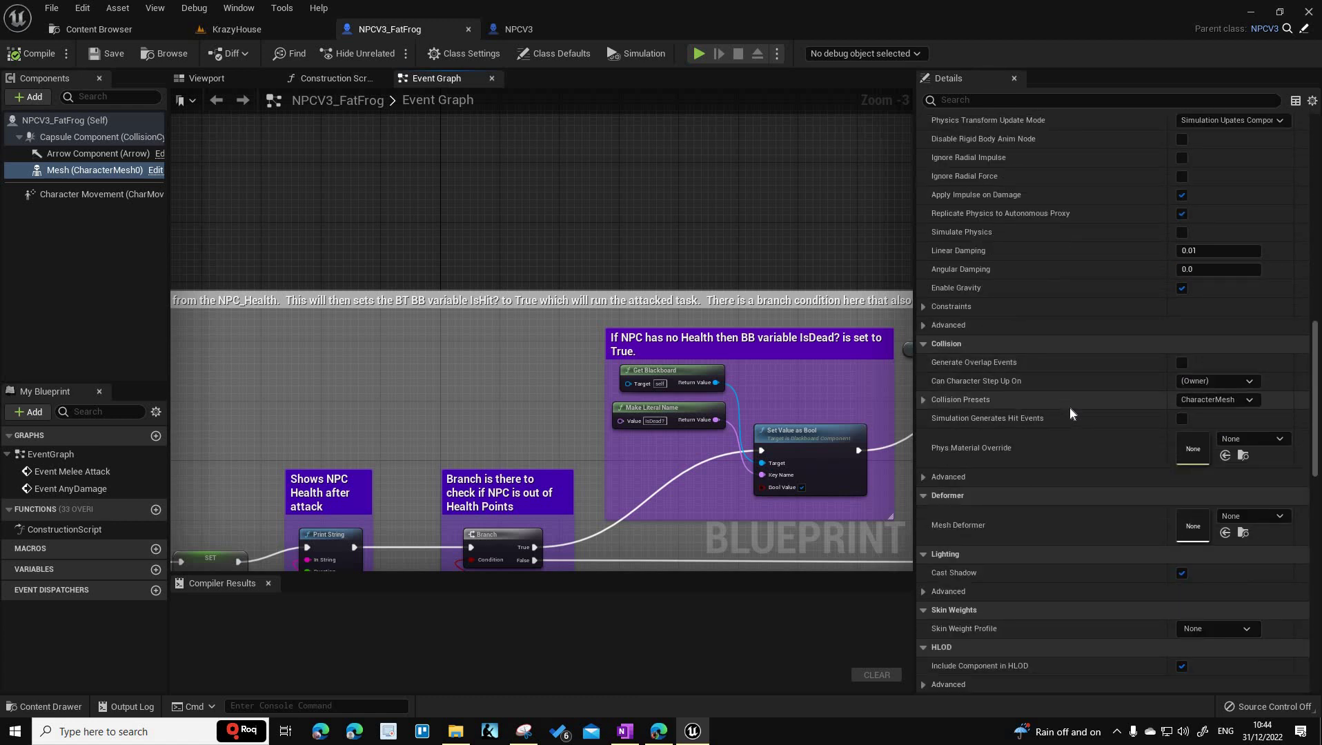
scroll(1068, 413, "down", 2)
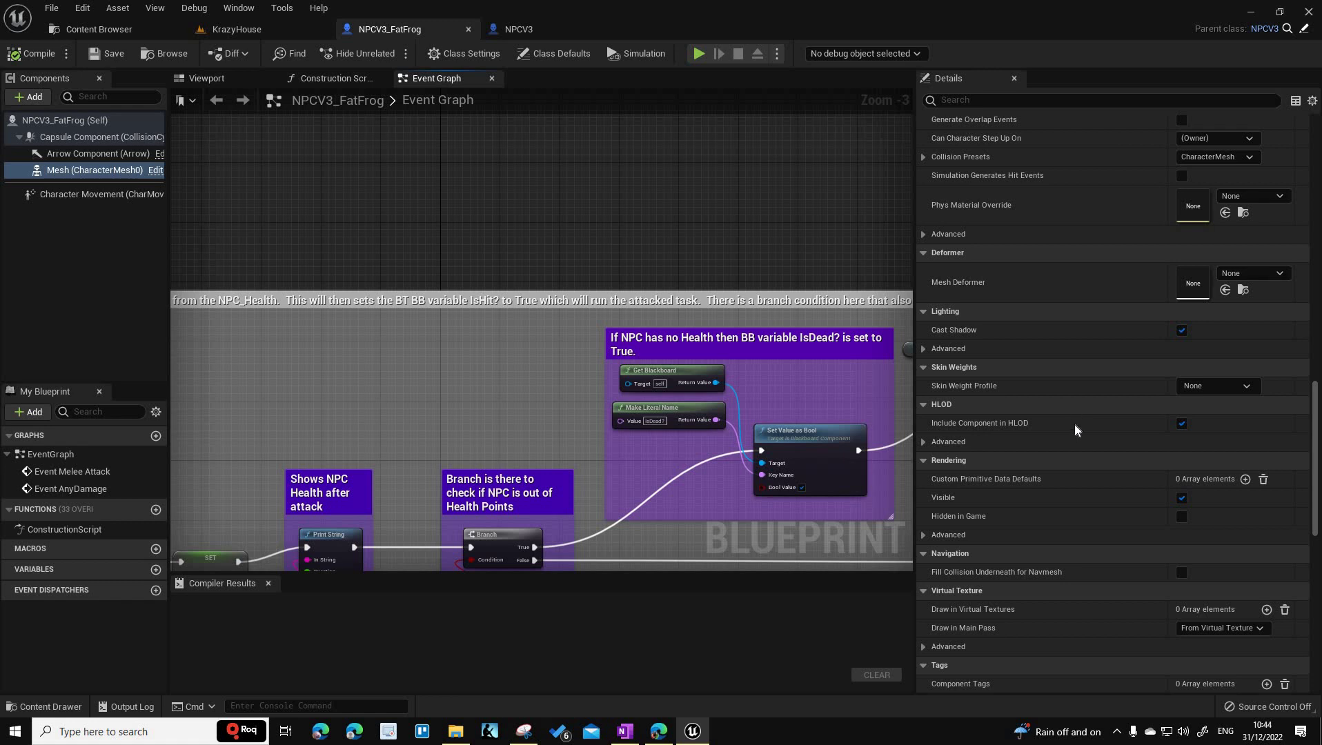
scroll(1073, 429, "down", 7)
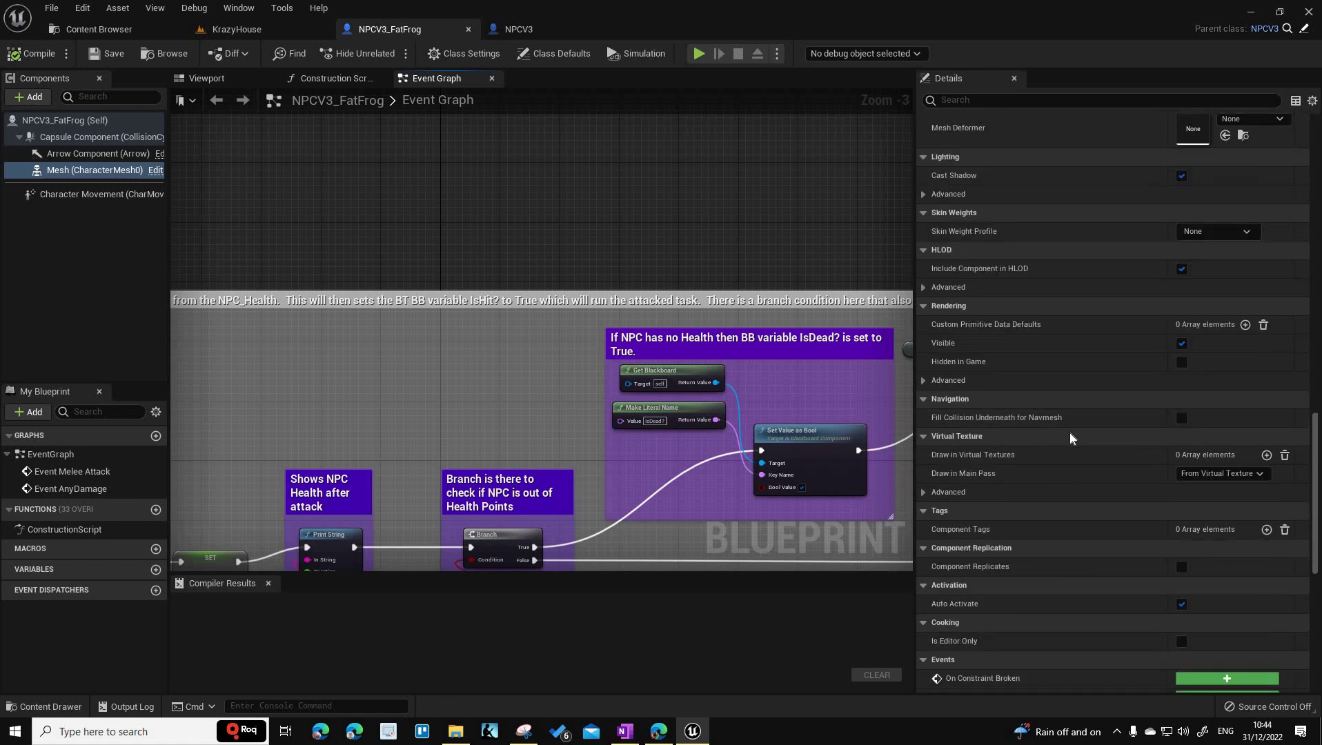
scroll(1069, 432, "down", 7)
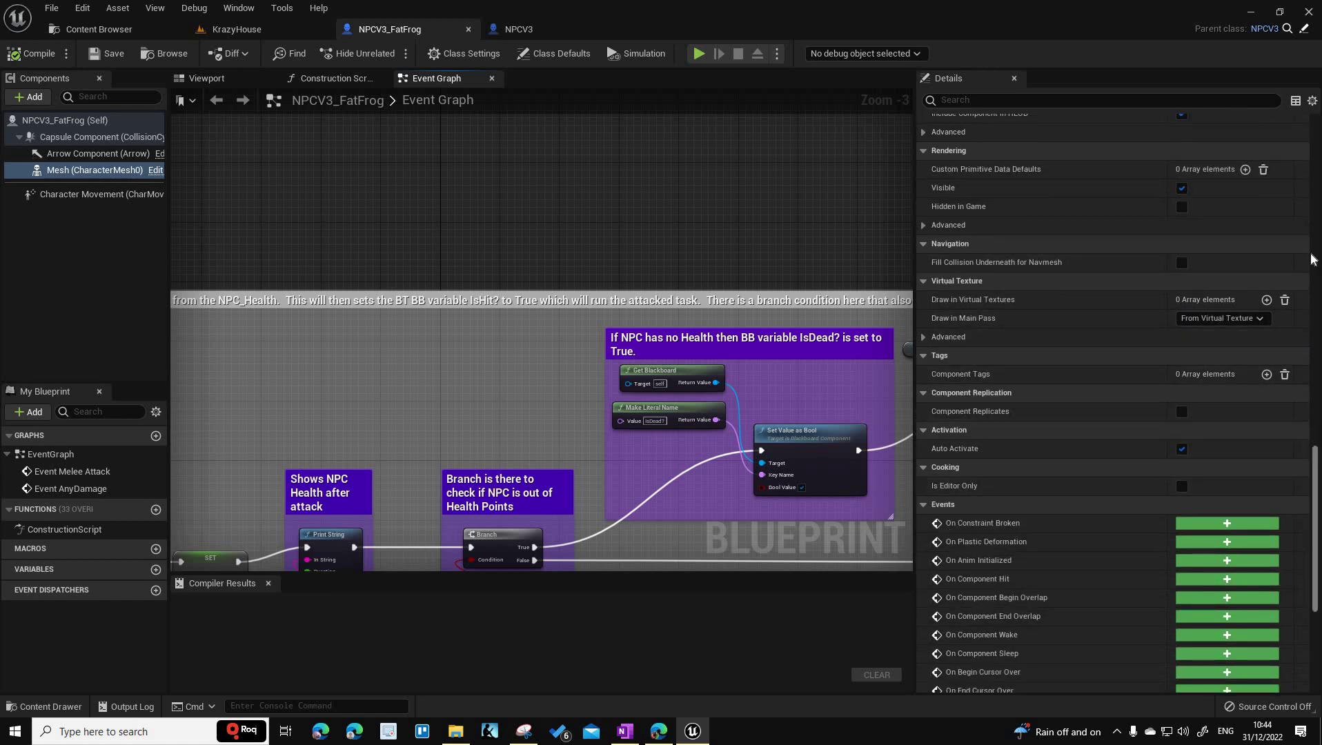
left_click_drag(1313, 259, 1309, 129)
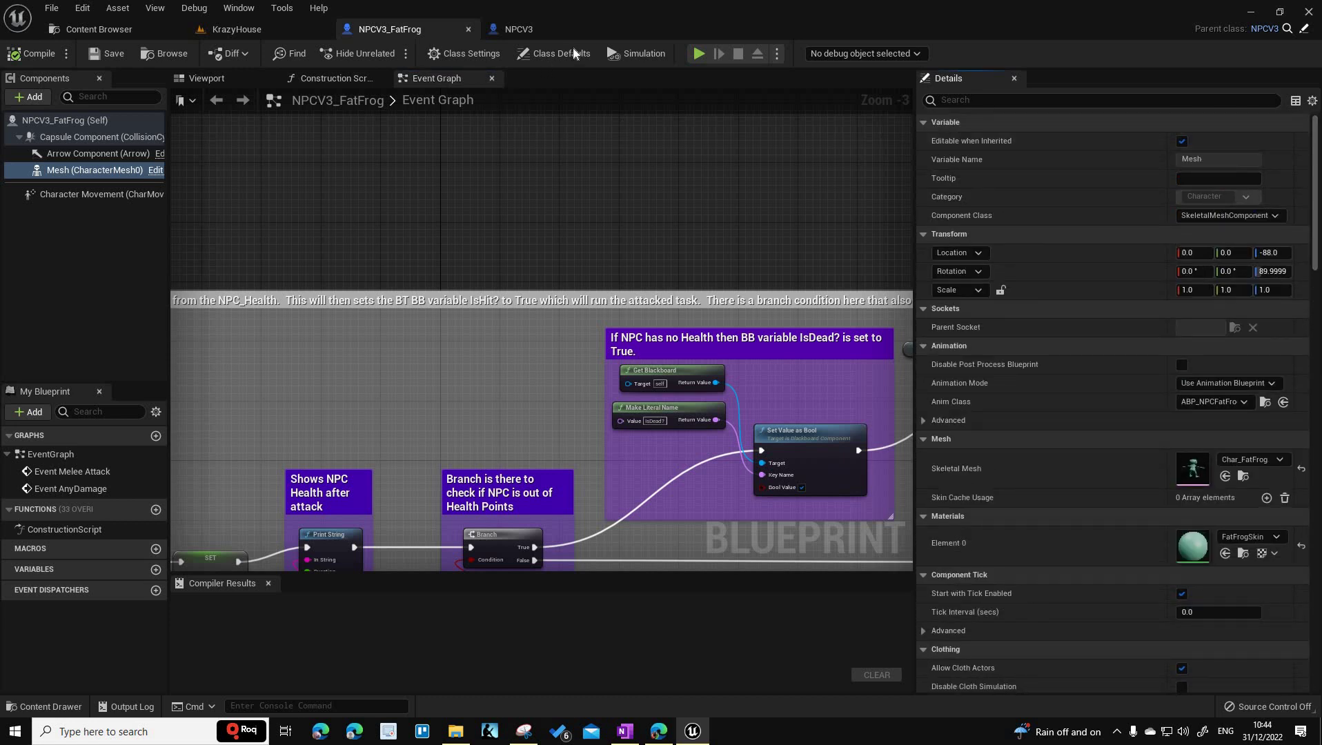
left_click(574, 53)
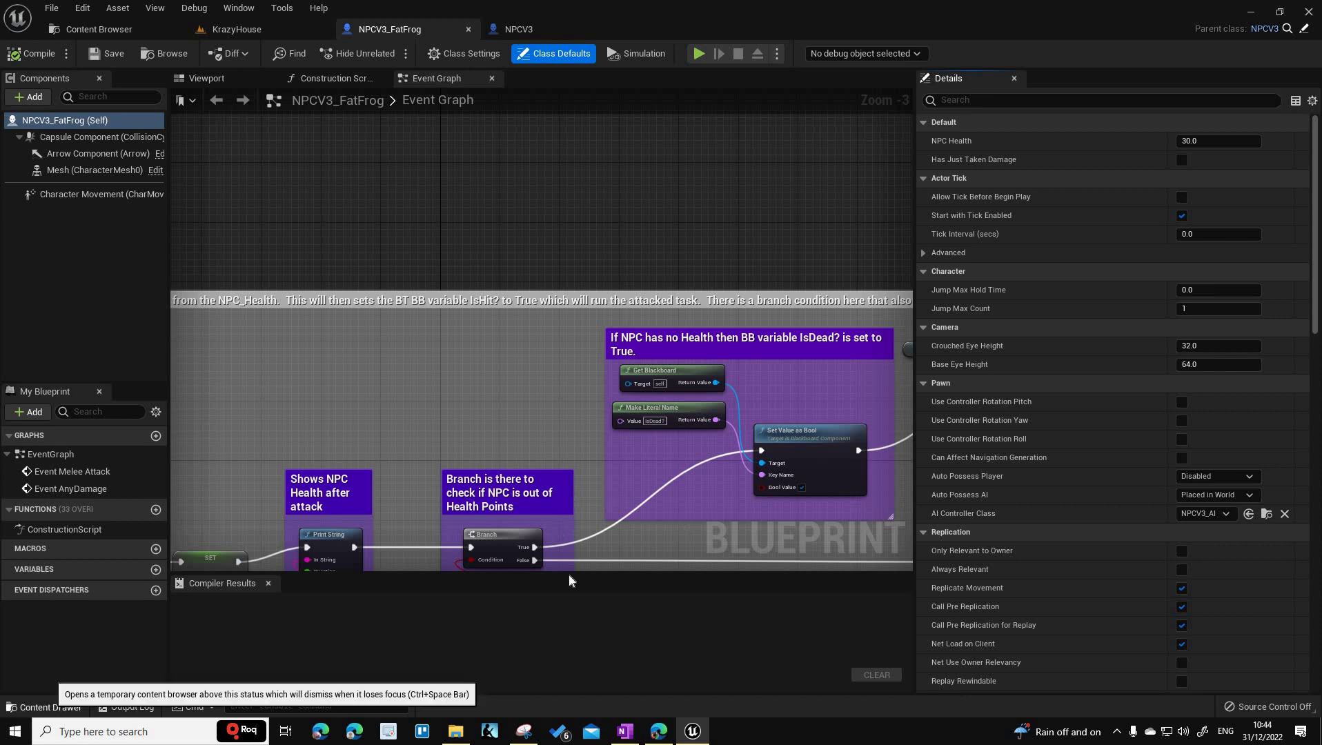
Open John's ABP_NPC3 animation blueprint and select all nodes in its AnimGraph.
key("ctrl+space")
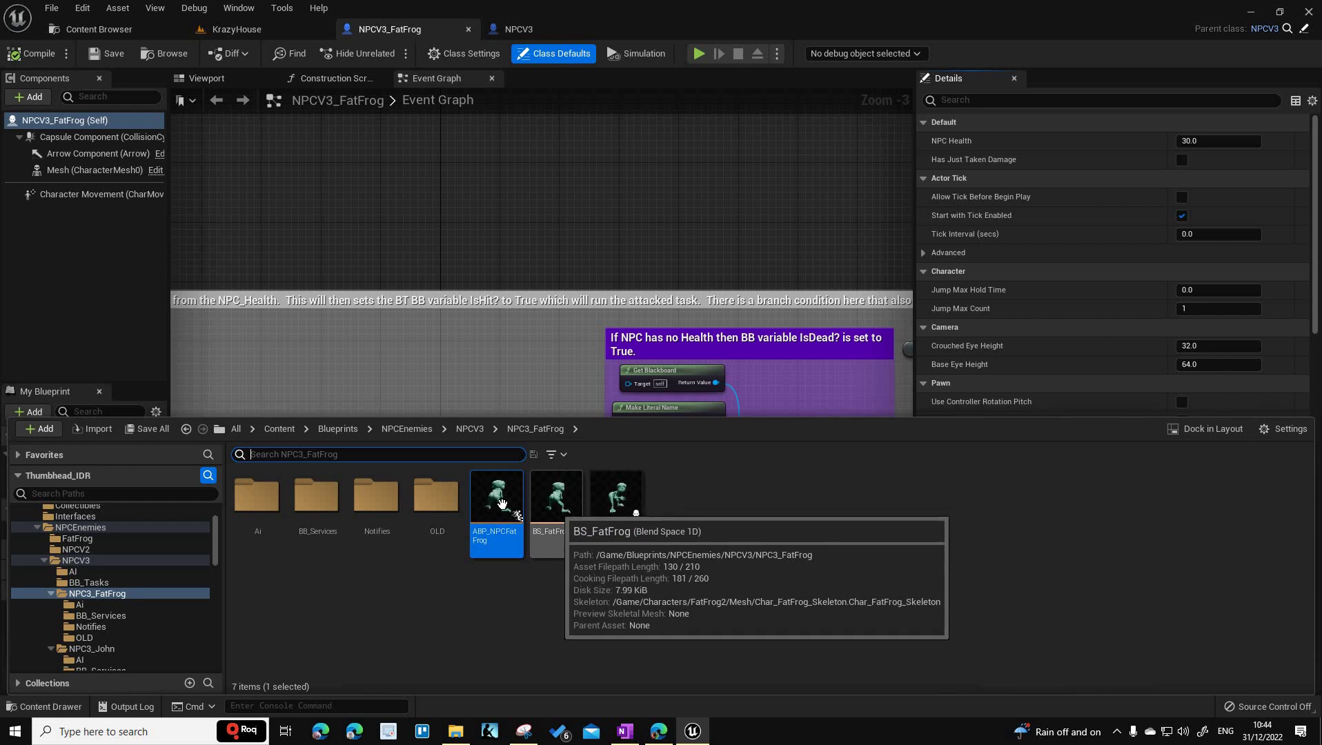
mouse_move(502, 503)
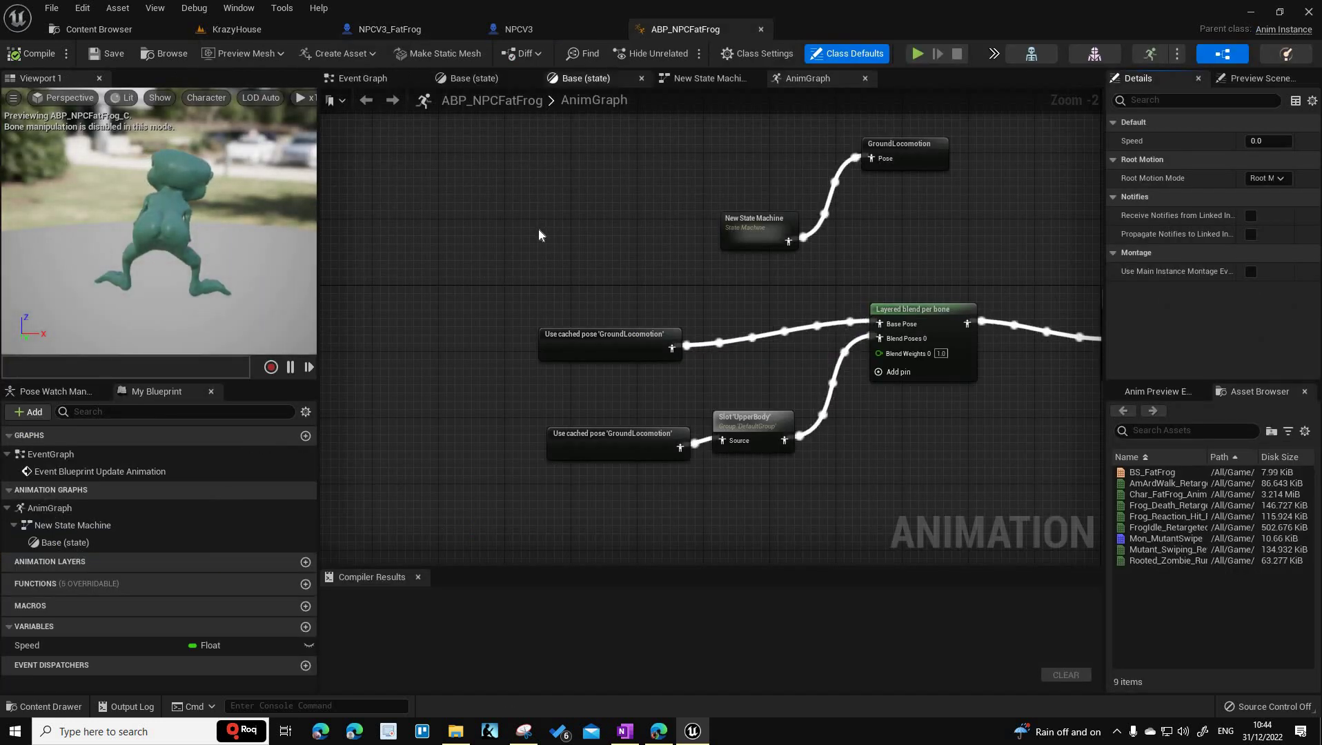
scroll(533, 234, "down", 2)
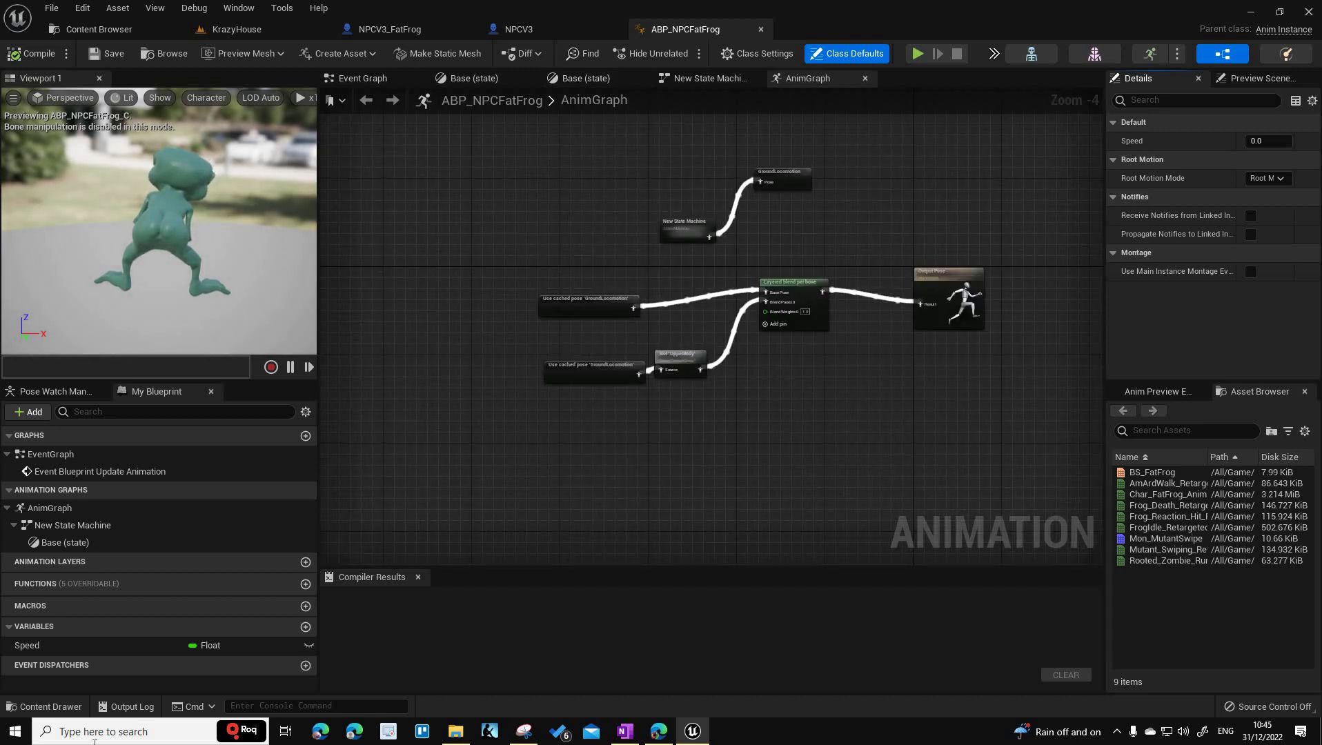
left_click(48, 706)
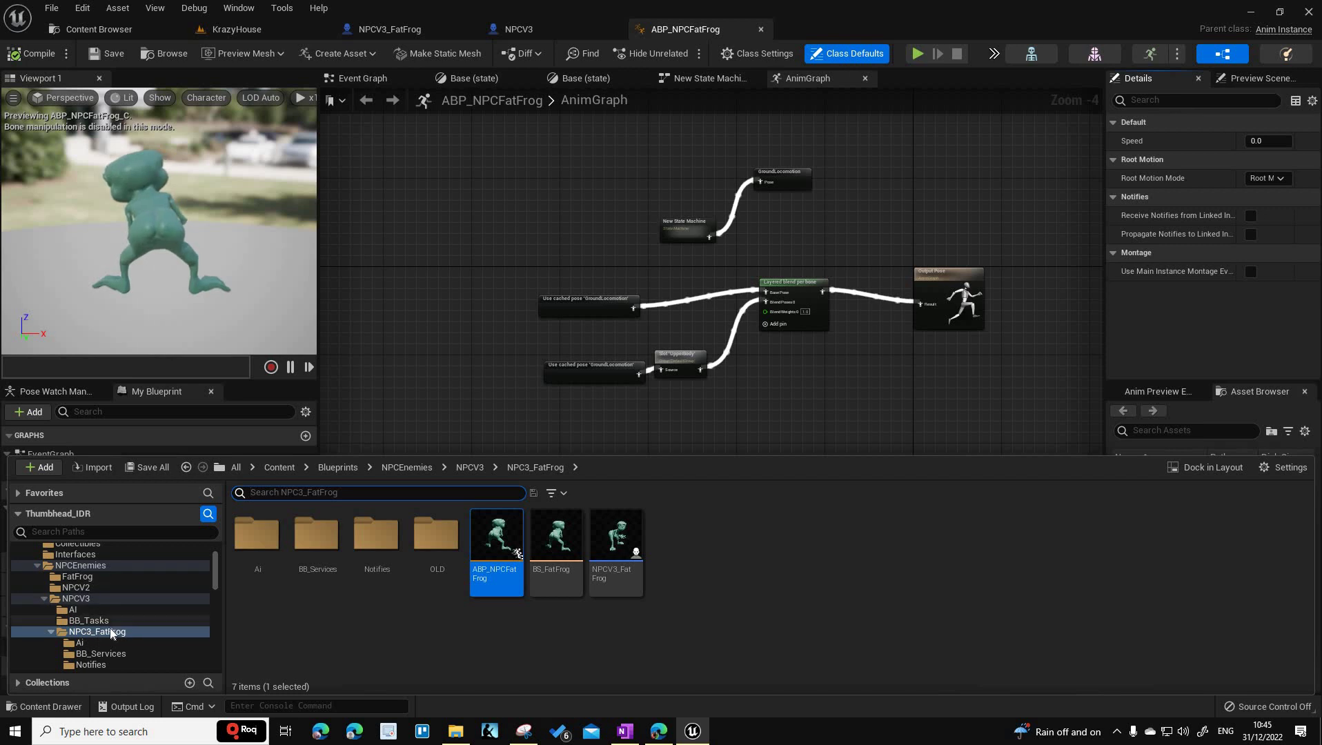
scroll(103, 628, "down", 3)
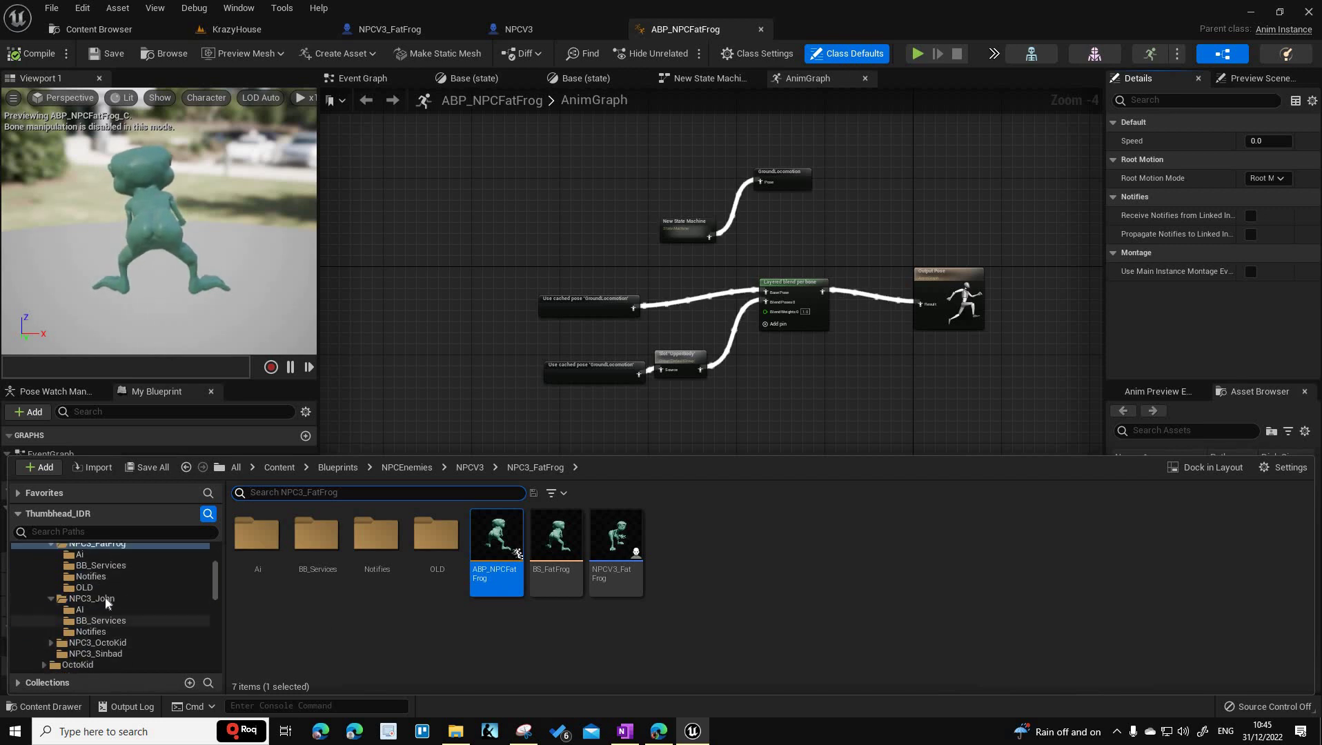
left_click(101, 601)
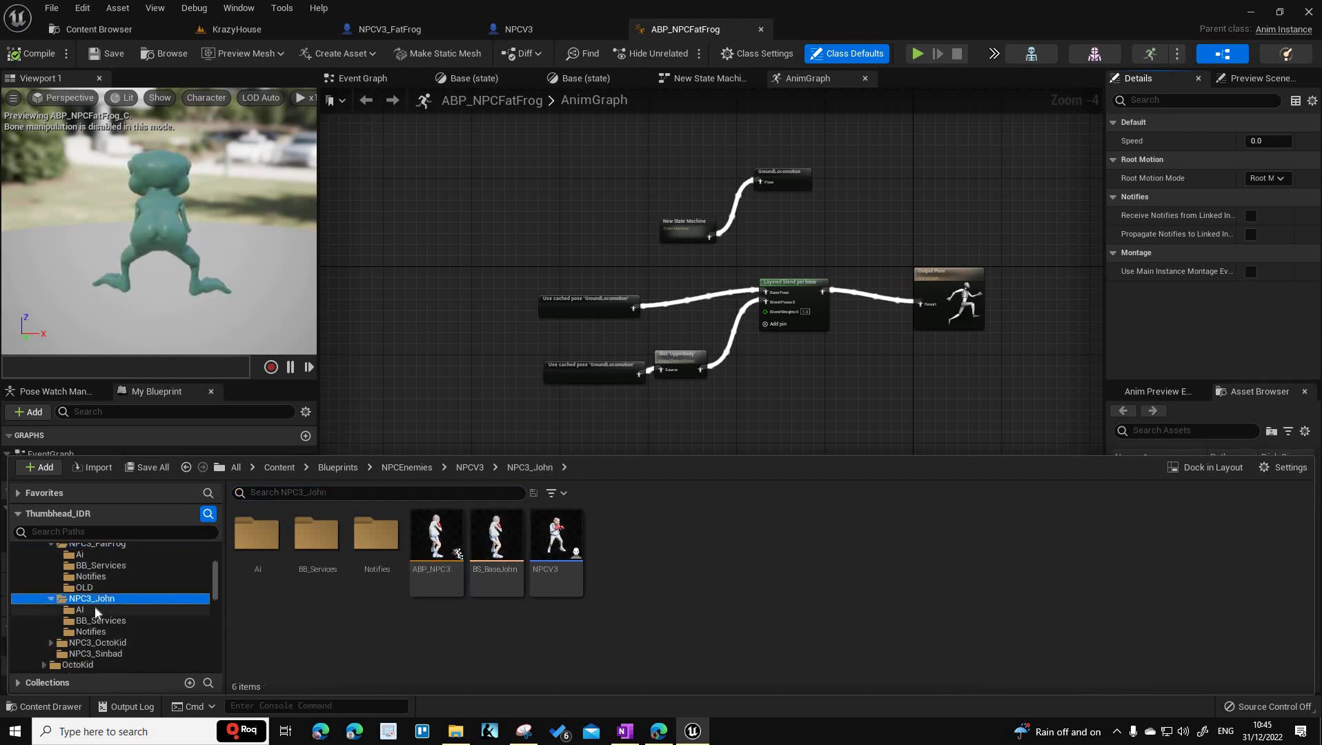
left_click(422, 556)
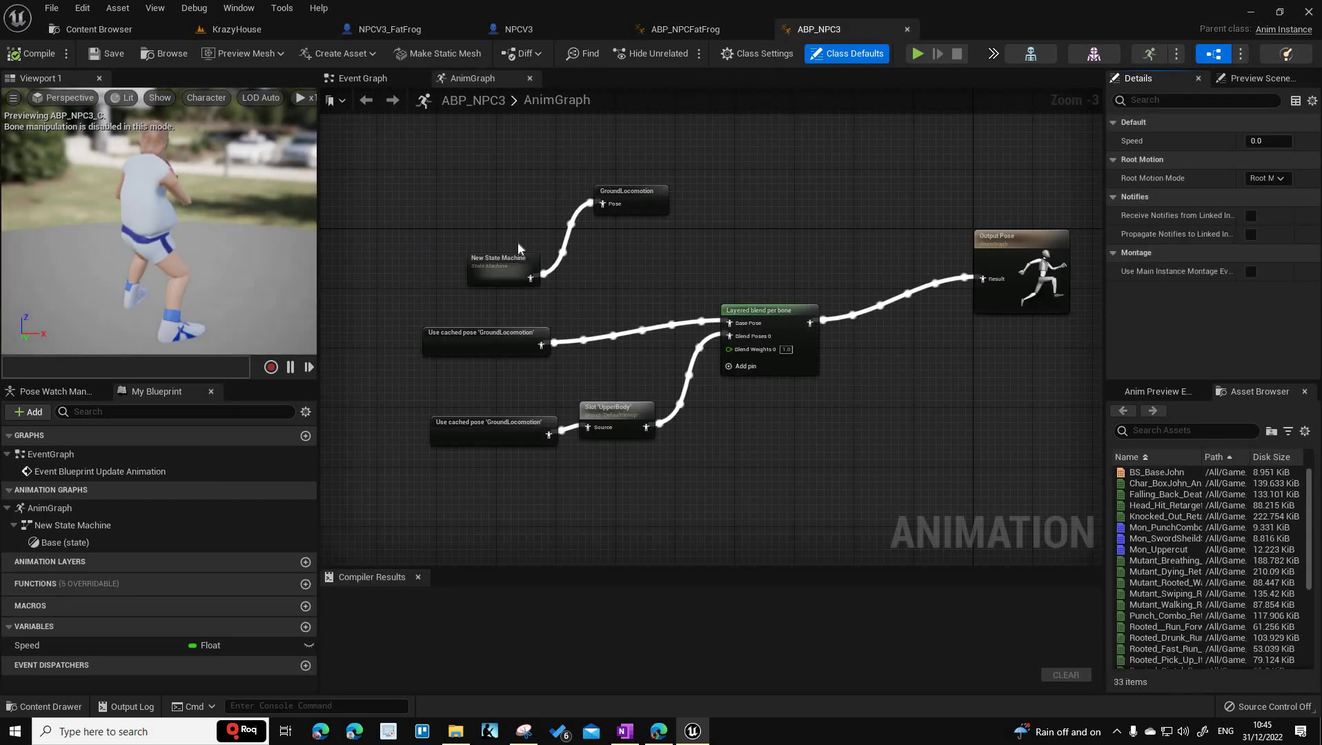
left_click_drag(419, 158, 1064, 493)
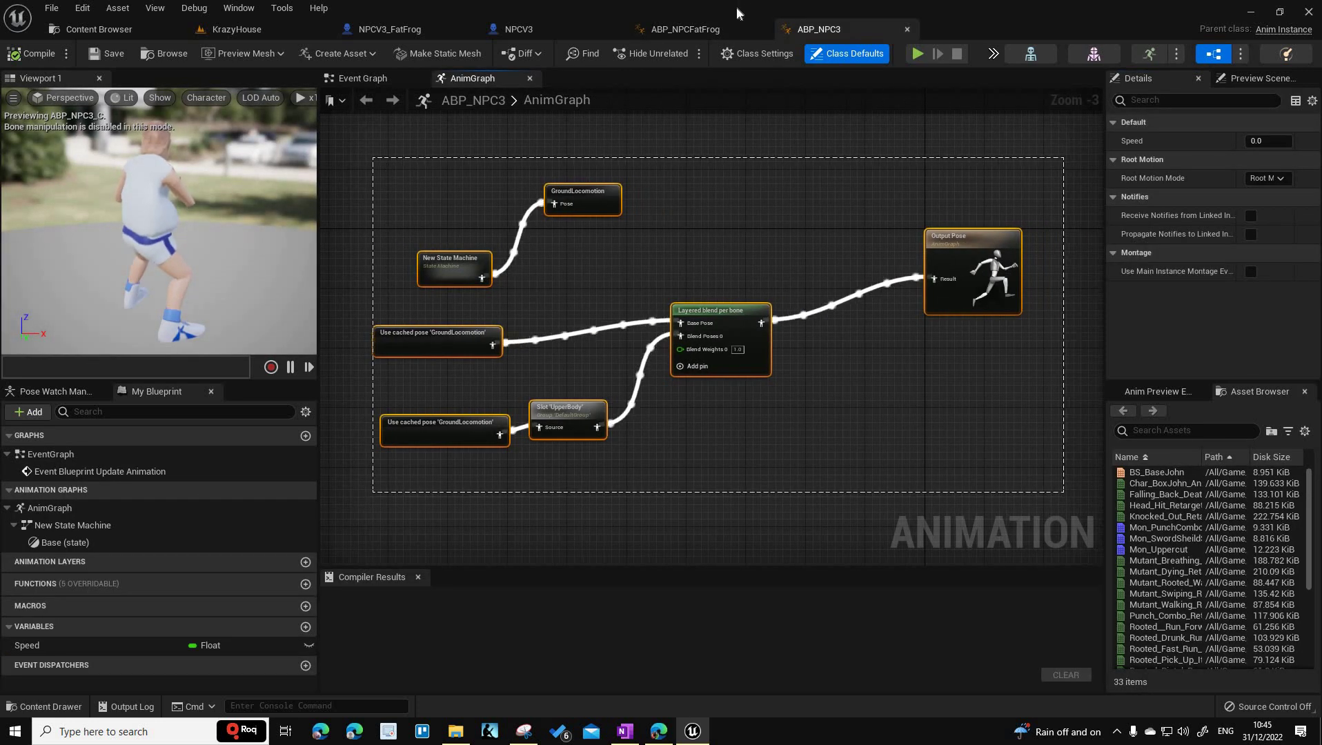
In ABP_NPCFatFrog's AnimGraph, open New State Machine and its Base state.
left_click(655, 34)
scroll(684, 321, "up", 2)
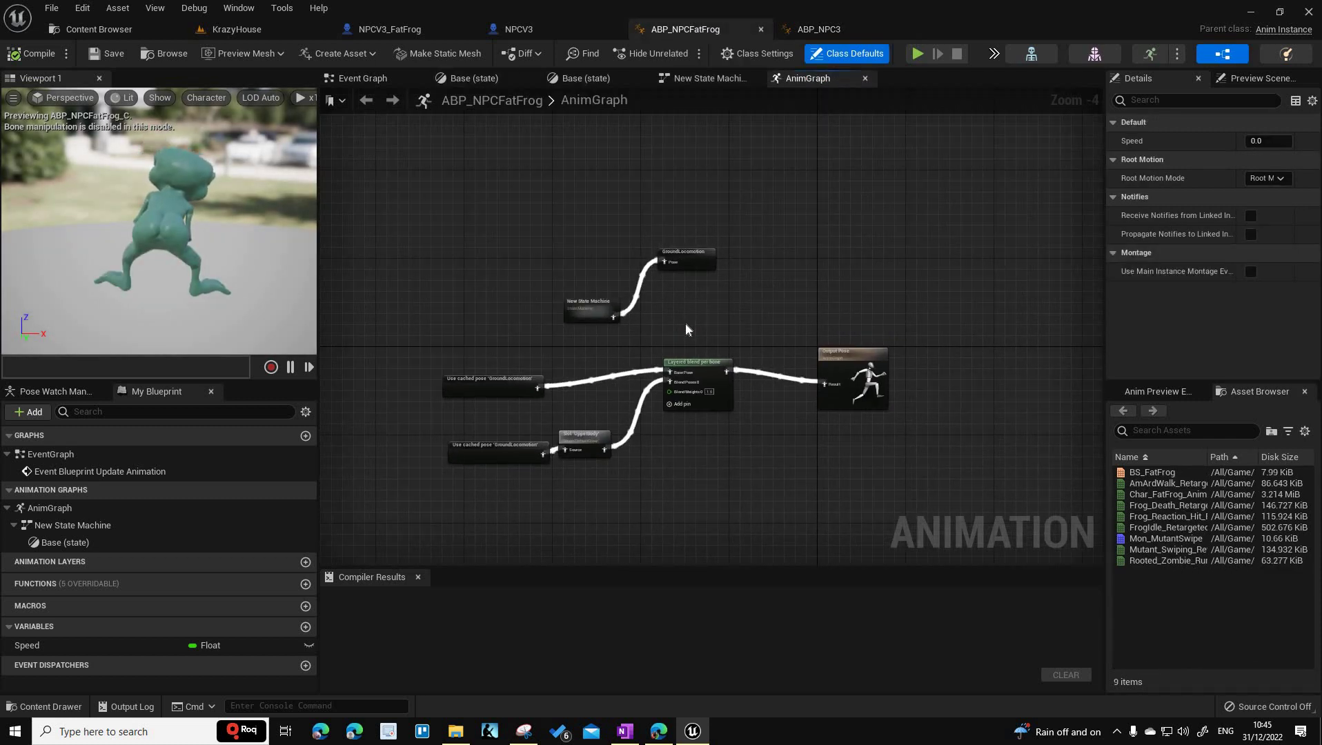
right_click_drag(684, 322, 841, 277)
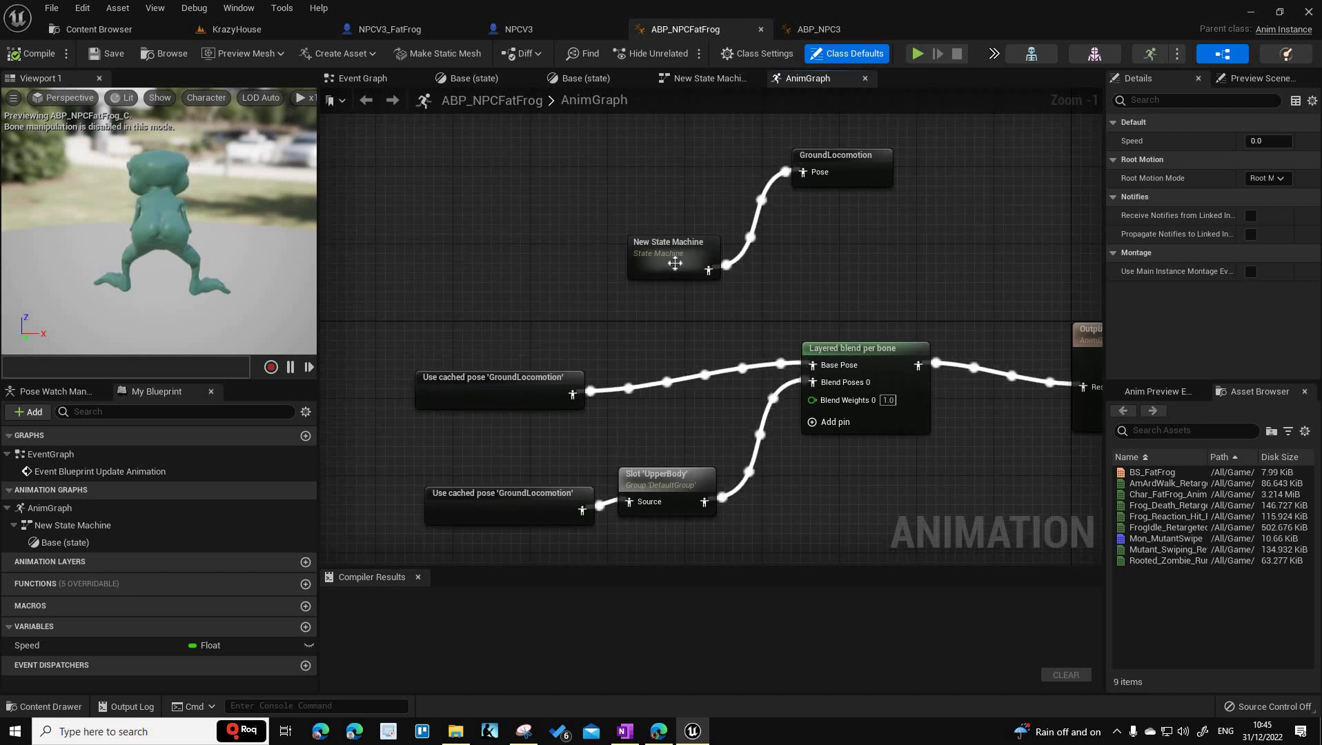
double_click(672, 257)
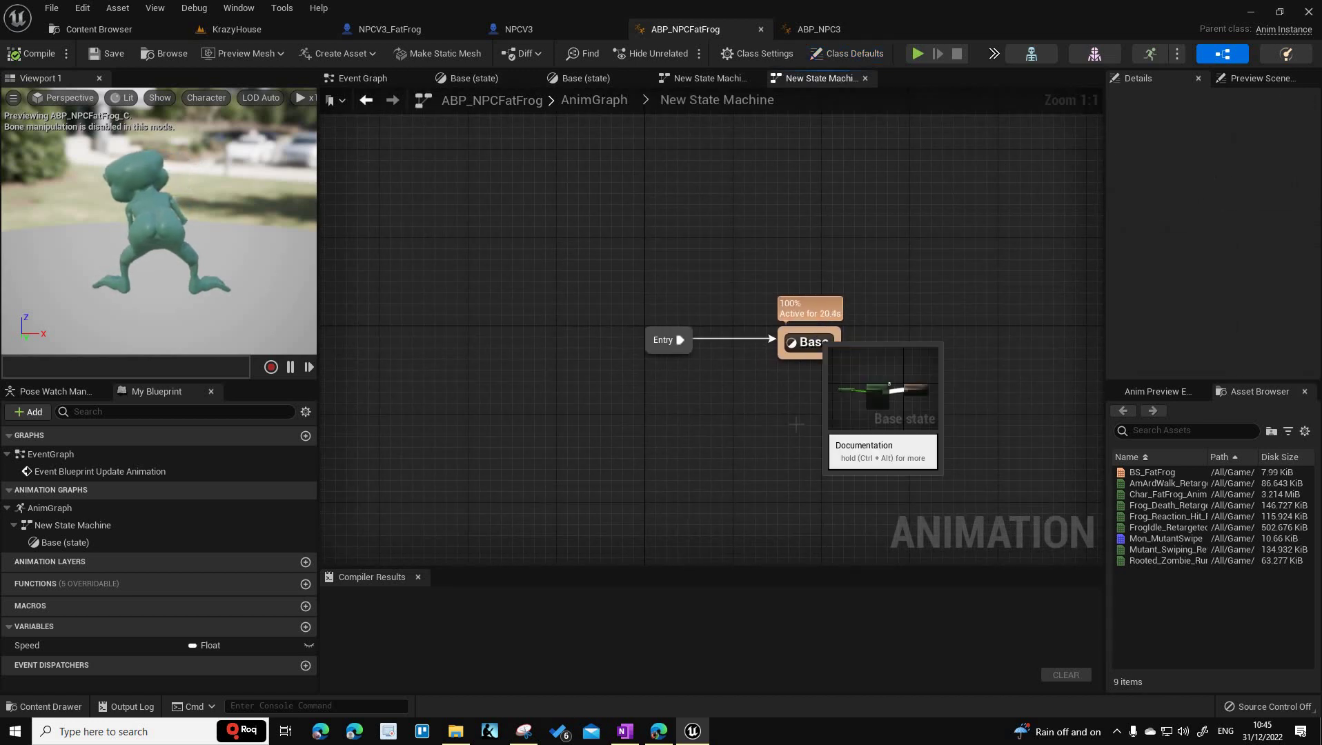
double_click(807, 342)
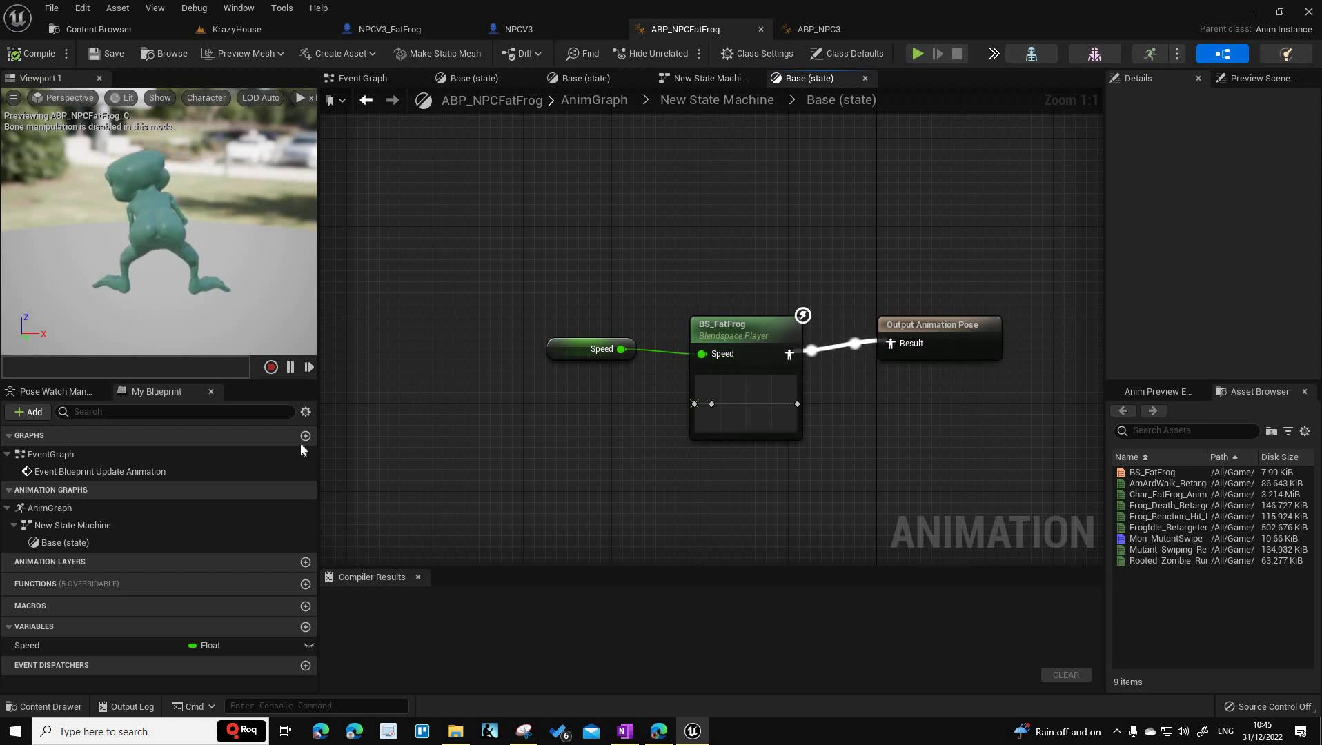
Open John's BS_BaseJohn blend space from NPC3_John, then close it.
left_click(46, 706)
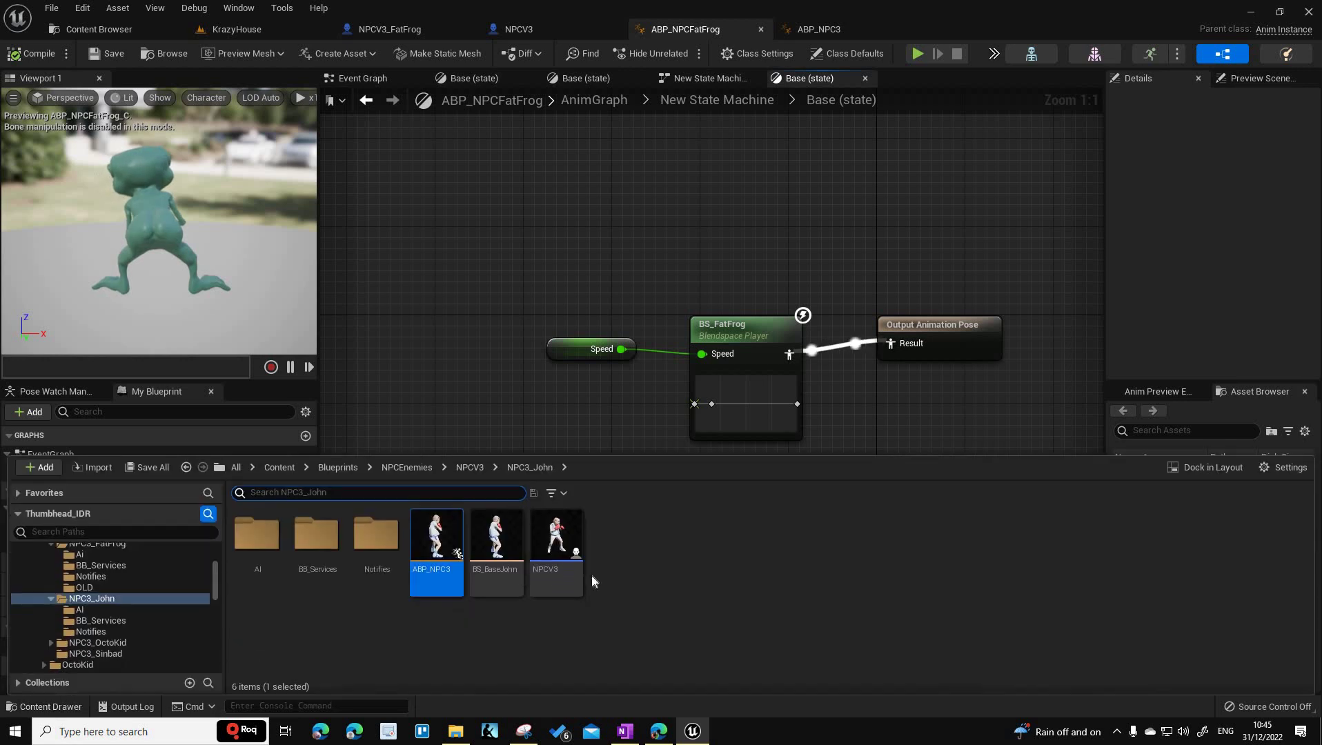
double_click(502, 560)
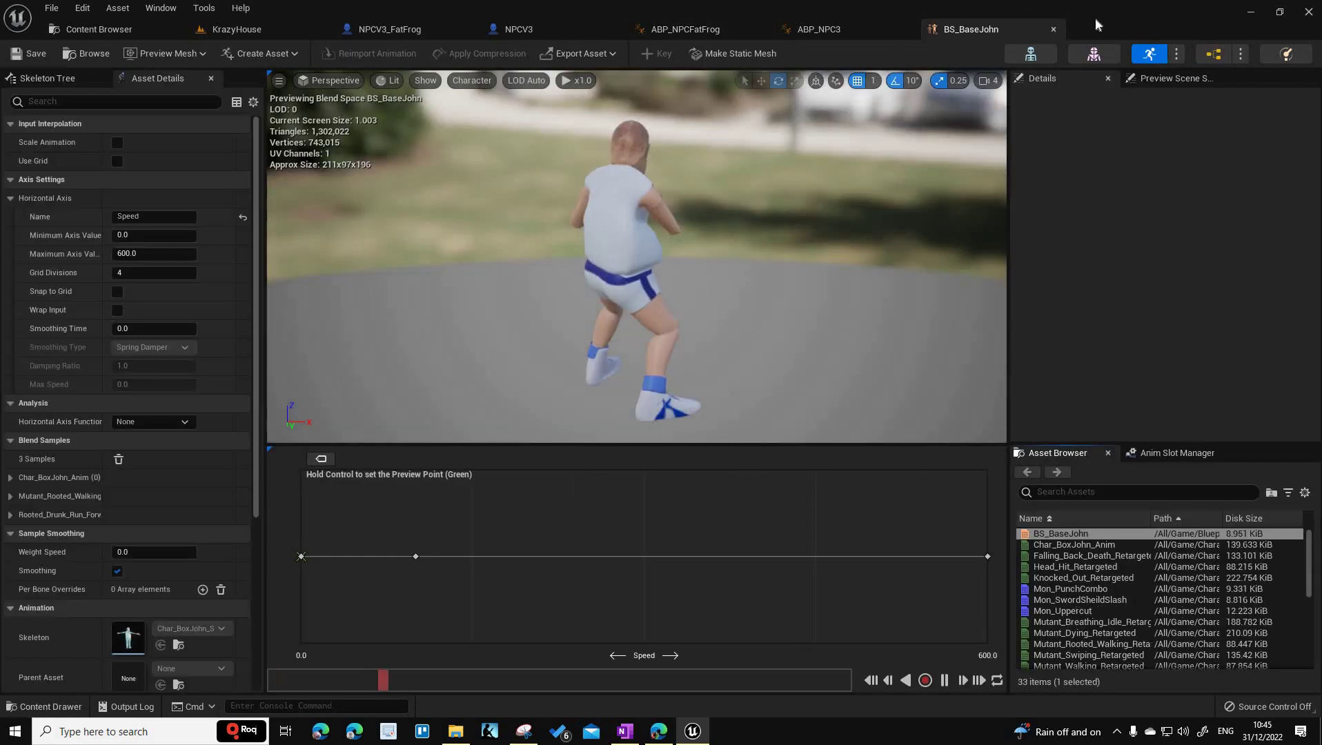
left_click(1053, 29)
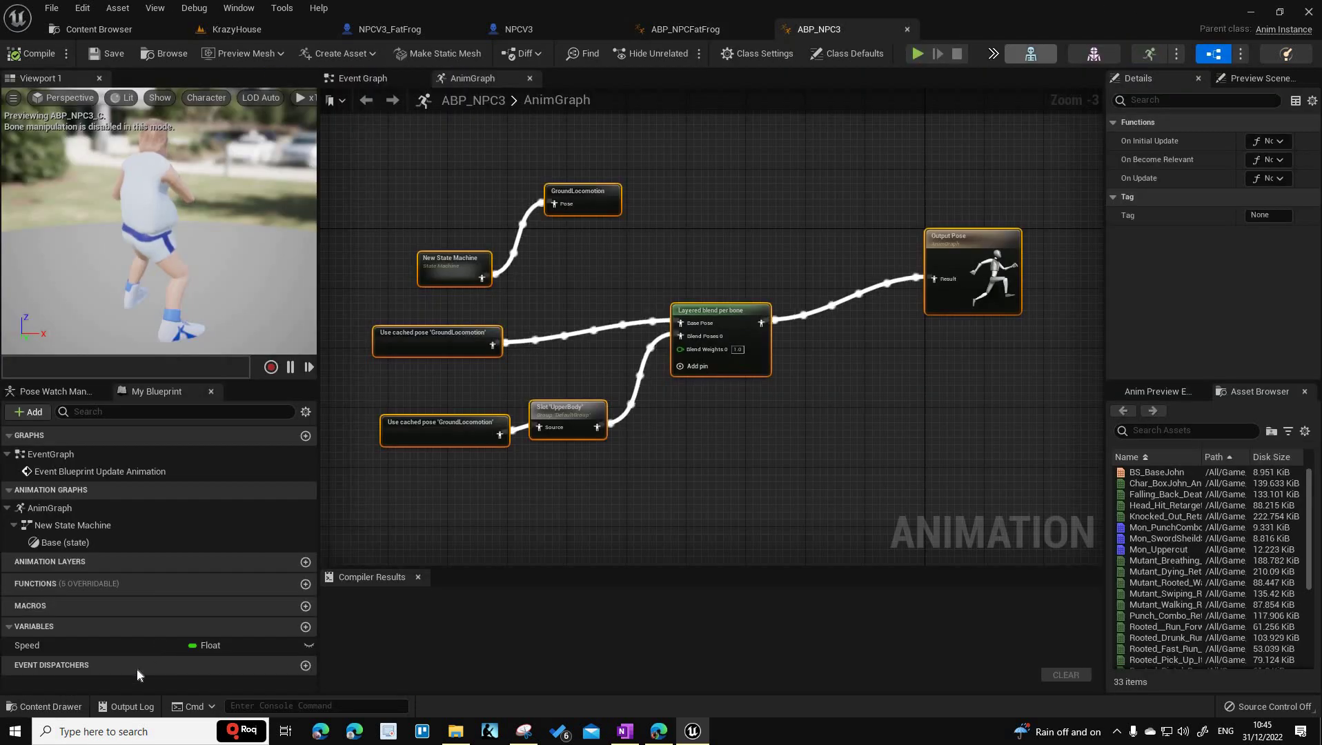
Open BS_FatFrog, preview its blend at Speed about 445 and 600, then return to the content browser.
left_click(66, 711)
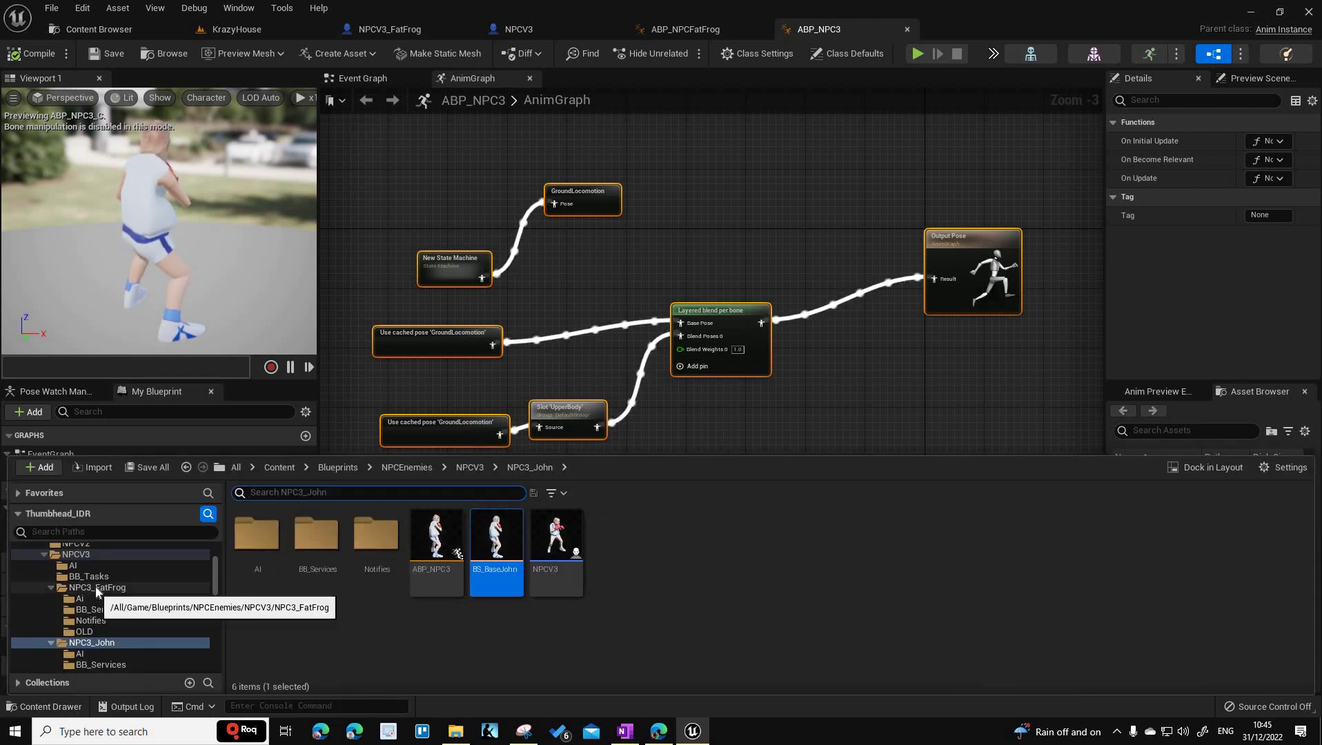
left_click(97, 587)
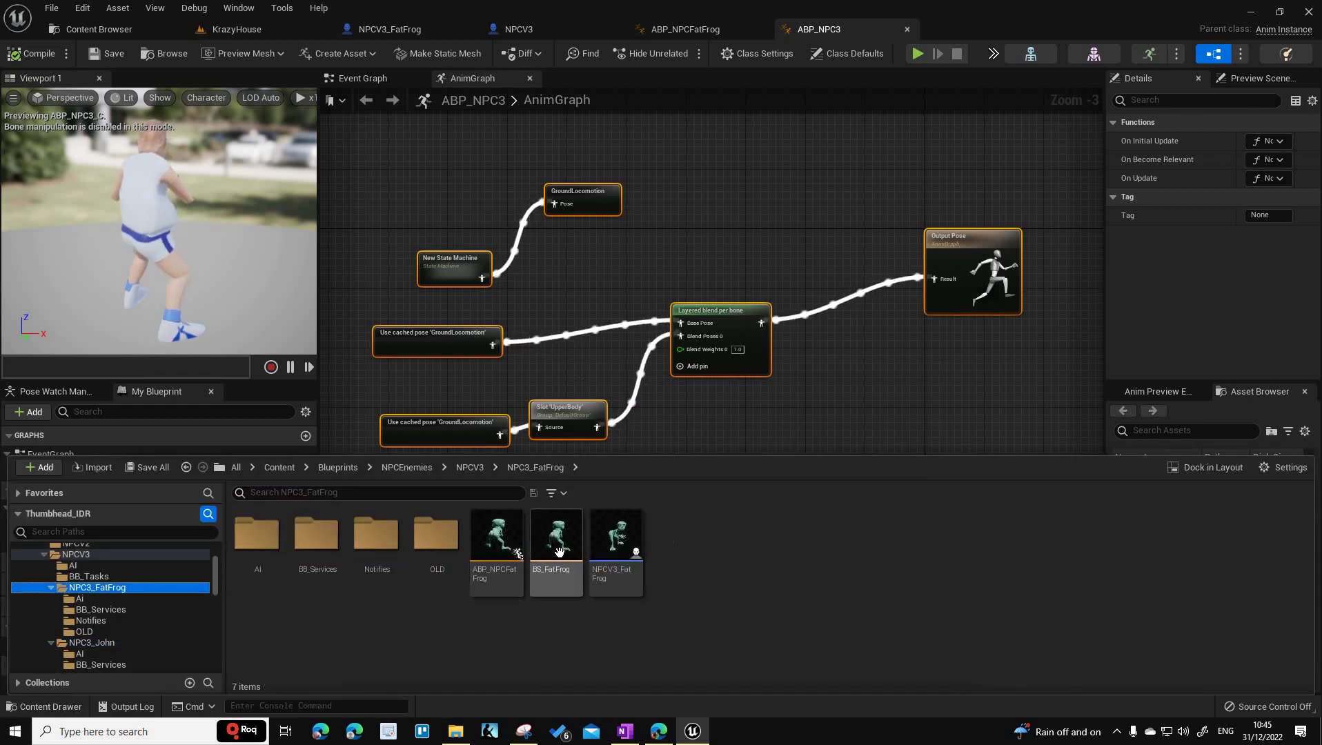
double_click(557, 541)
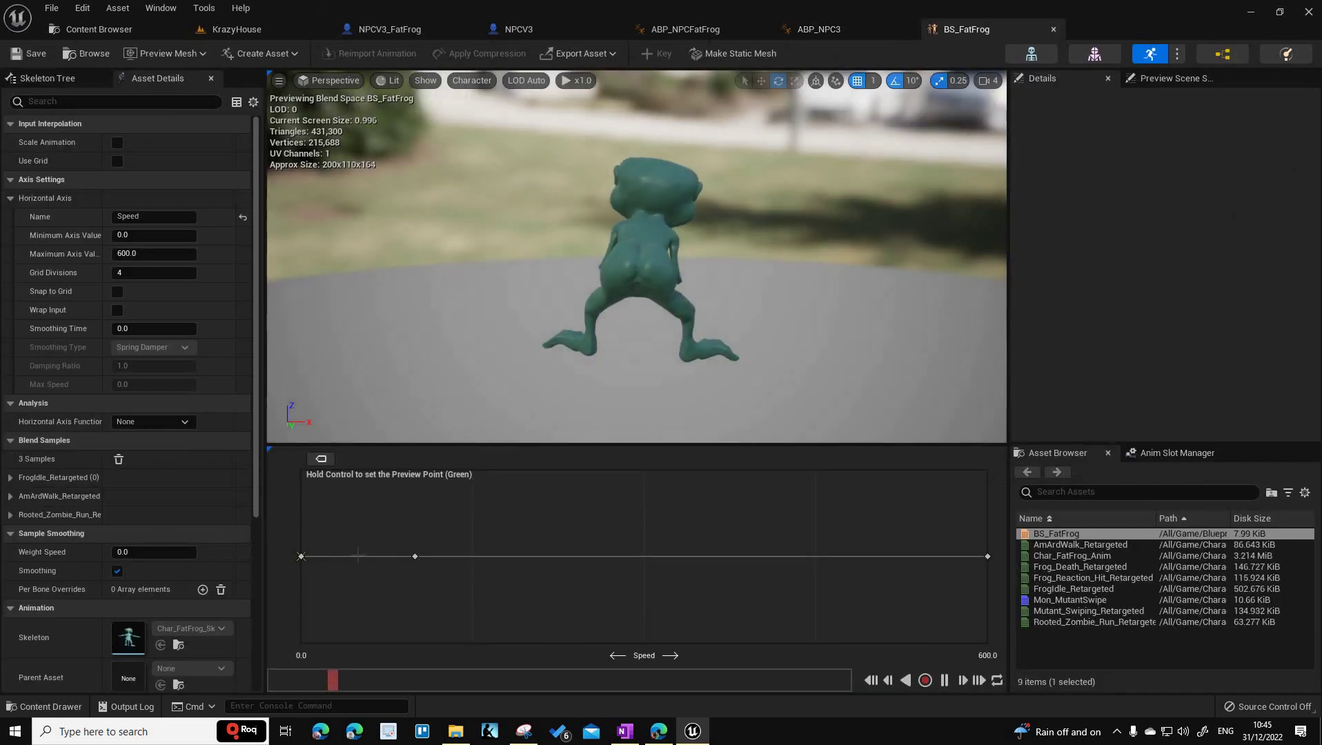
left_click_drag(376, 554, 970, 566, "ctrl")
left_click_drag(824, 556, 979, 556, "ctrl")
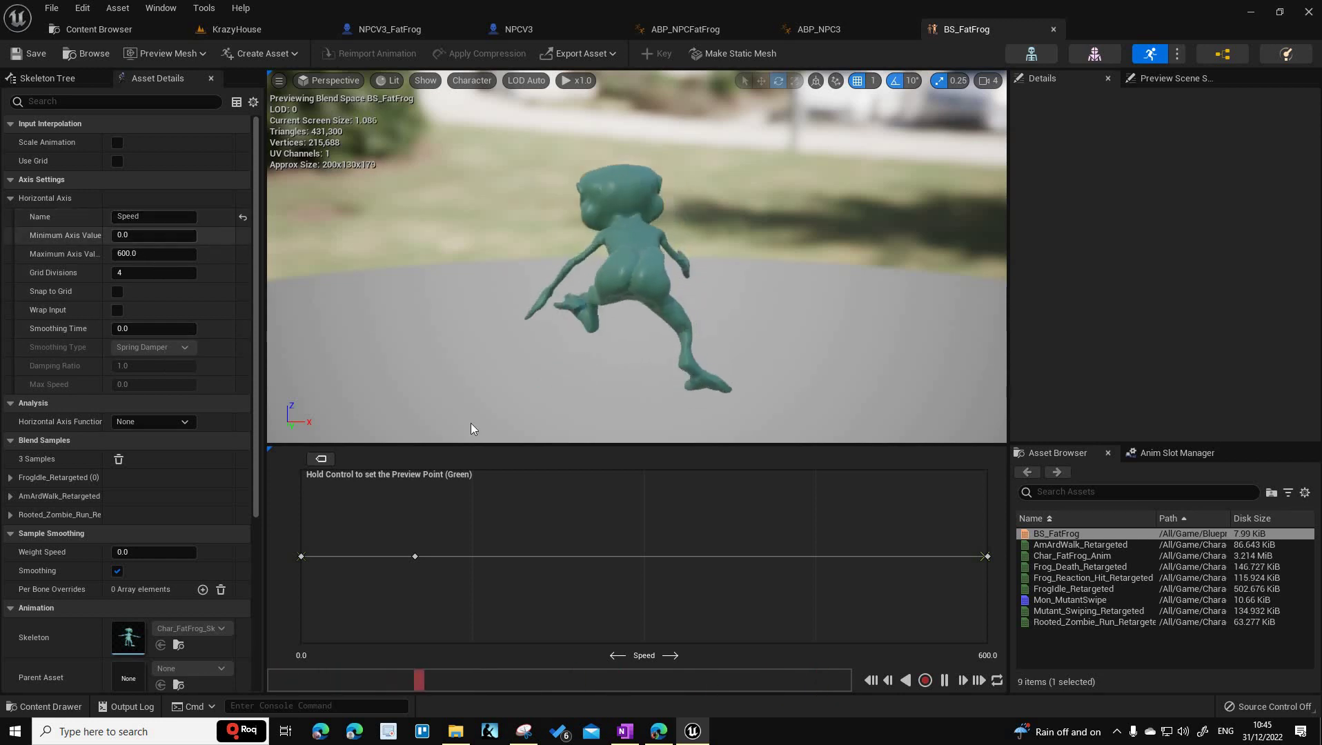
scroll(187, 566, "down", 2)
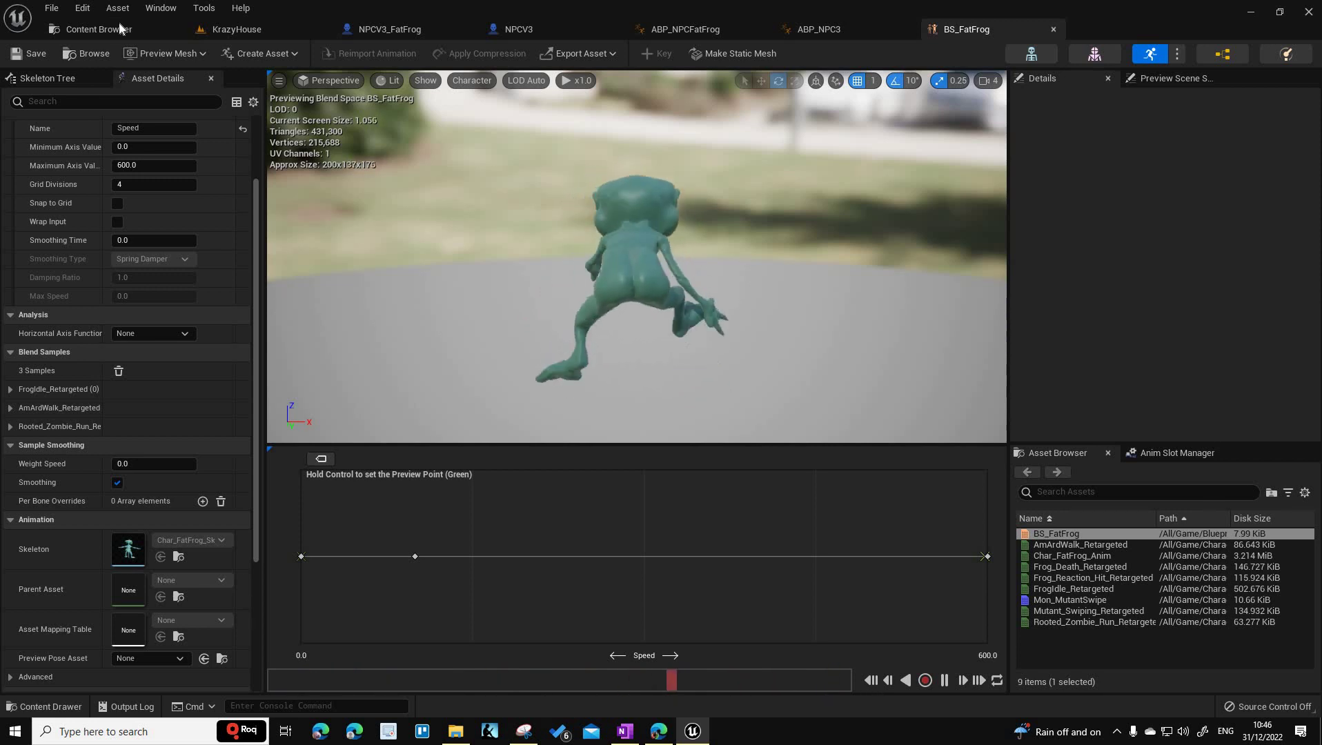
left_click(98, 29)
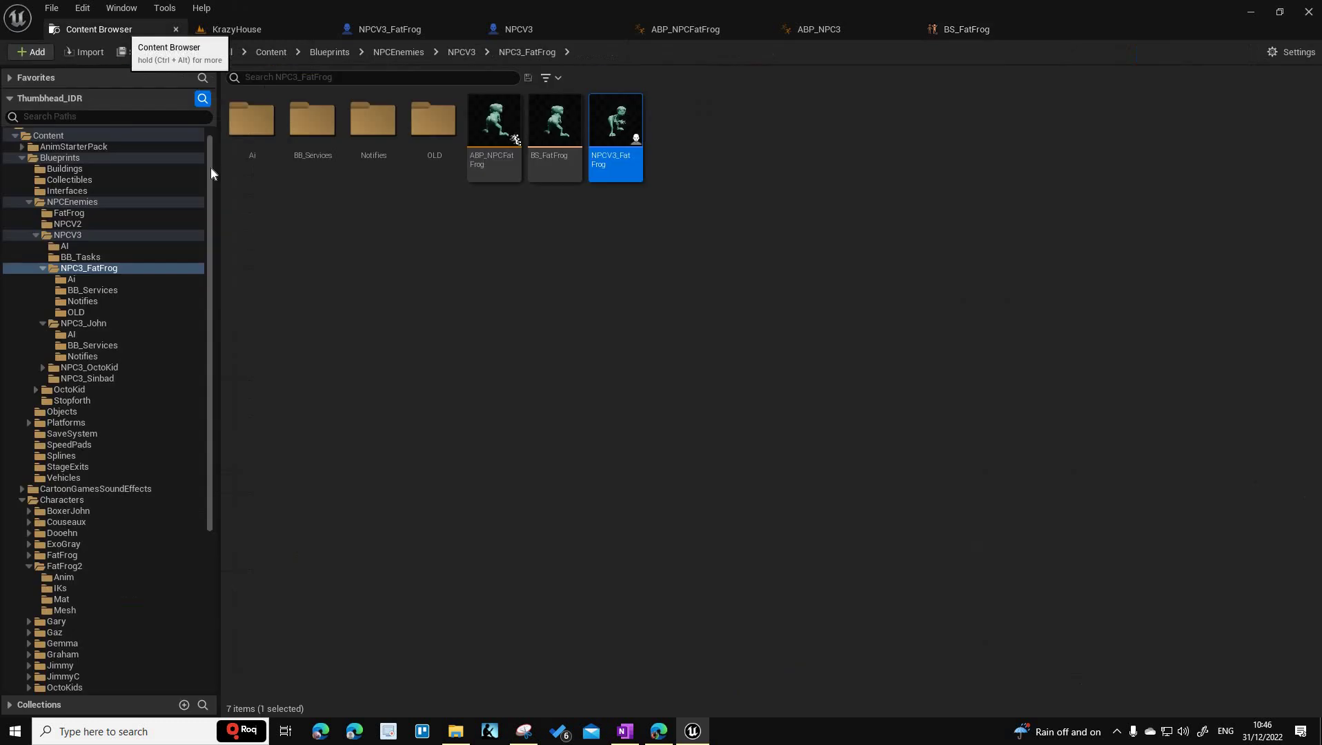
Browse NPC3_FatFrog's Ai and BB_Services folders, then the Notifies folder holding Notify_Swipe.
left_click(118, 280)
left_click(118, 290)
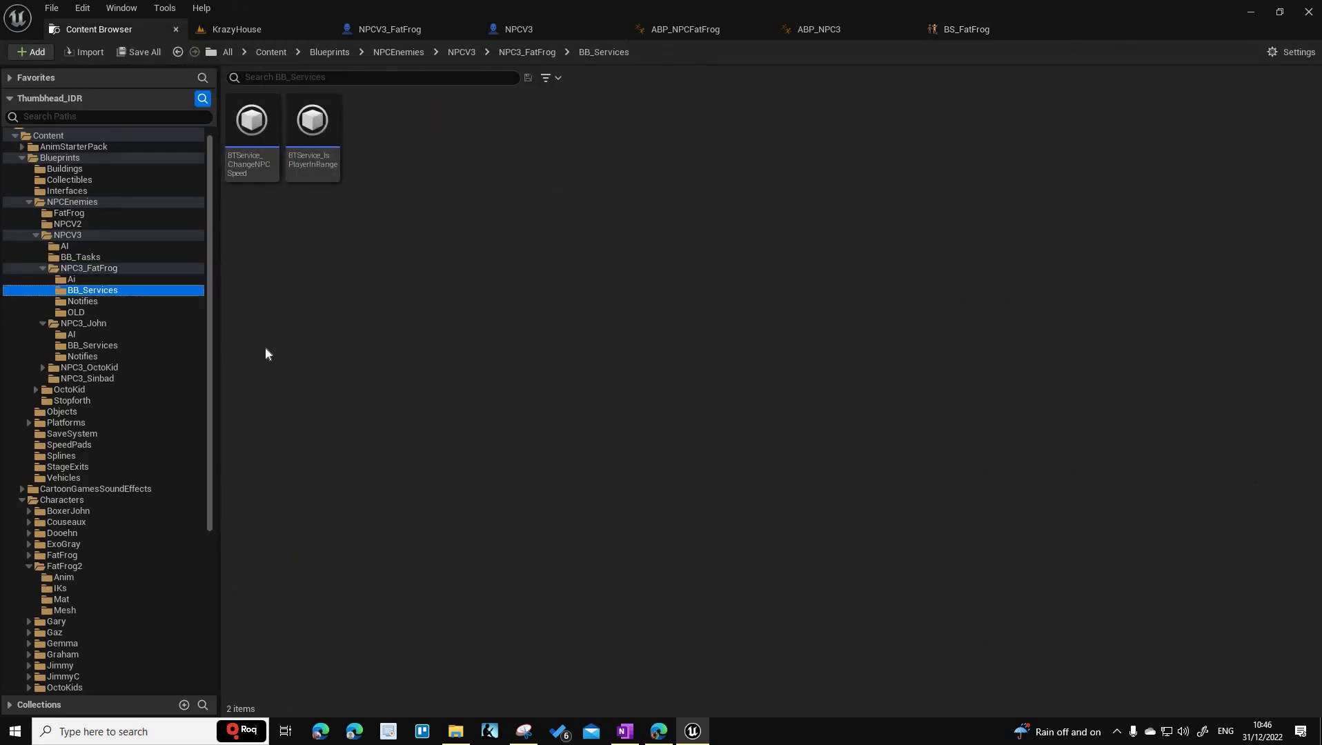
left_click(118, 301)
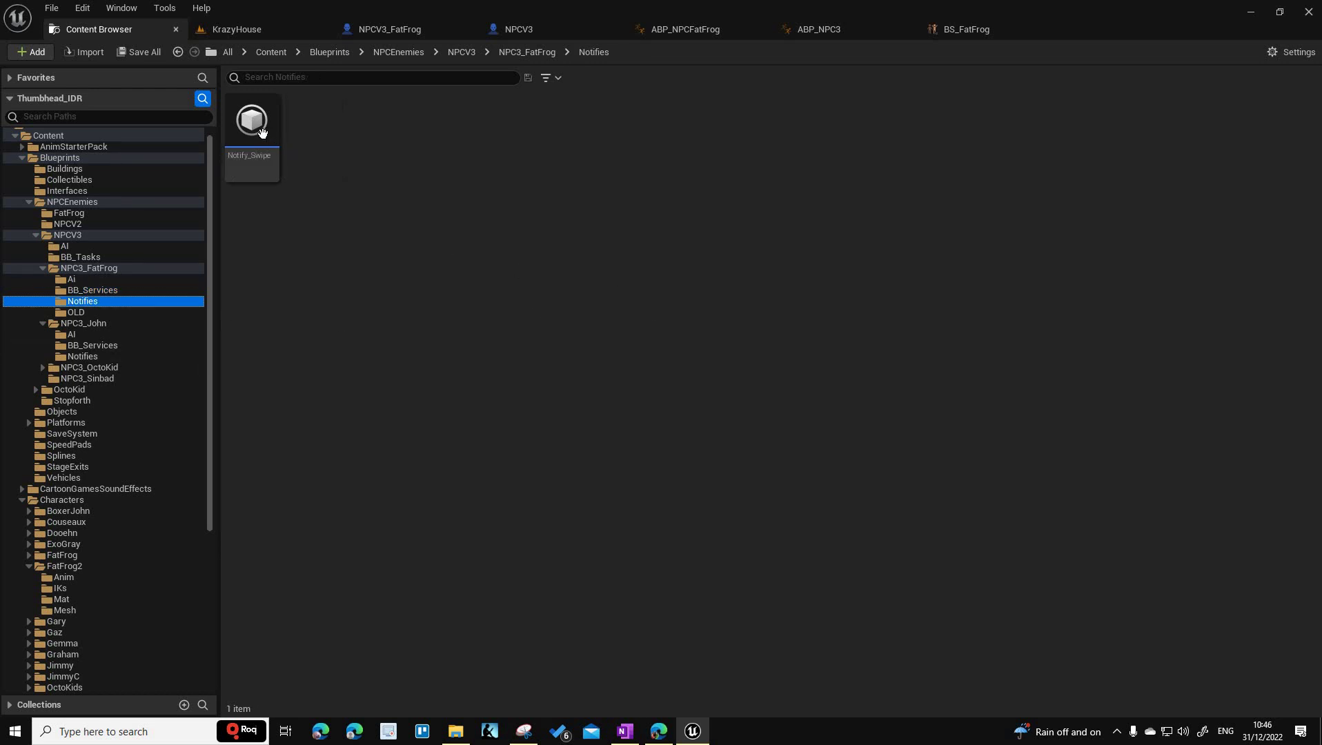
Start a new Blueprint Class in Notifies, then cancel the parent class picker.
right_click(352, 157)
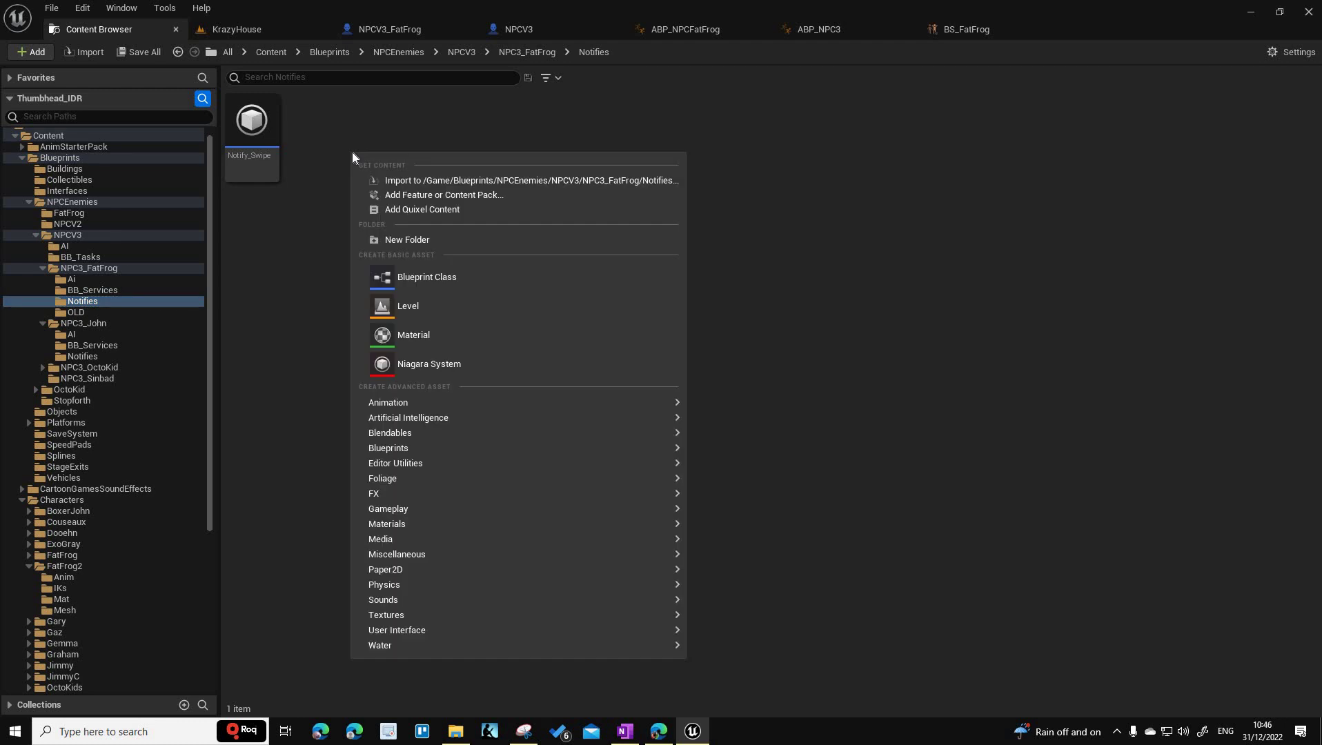
left_click(475, 276)
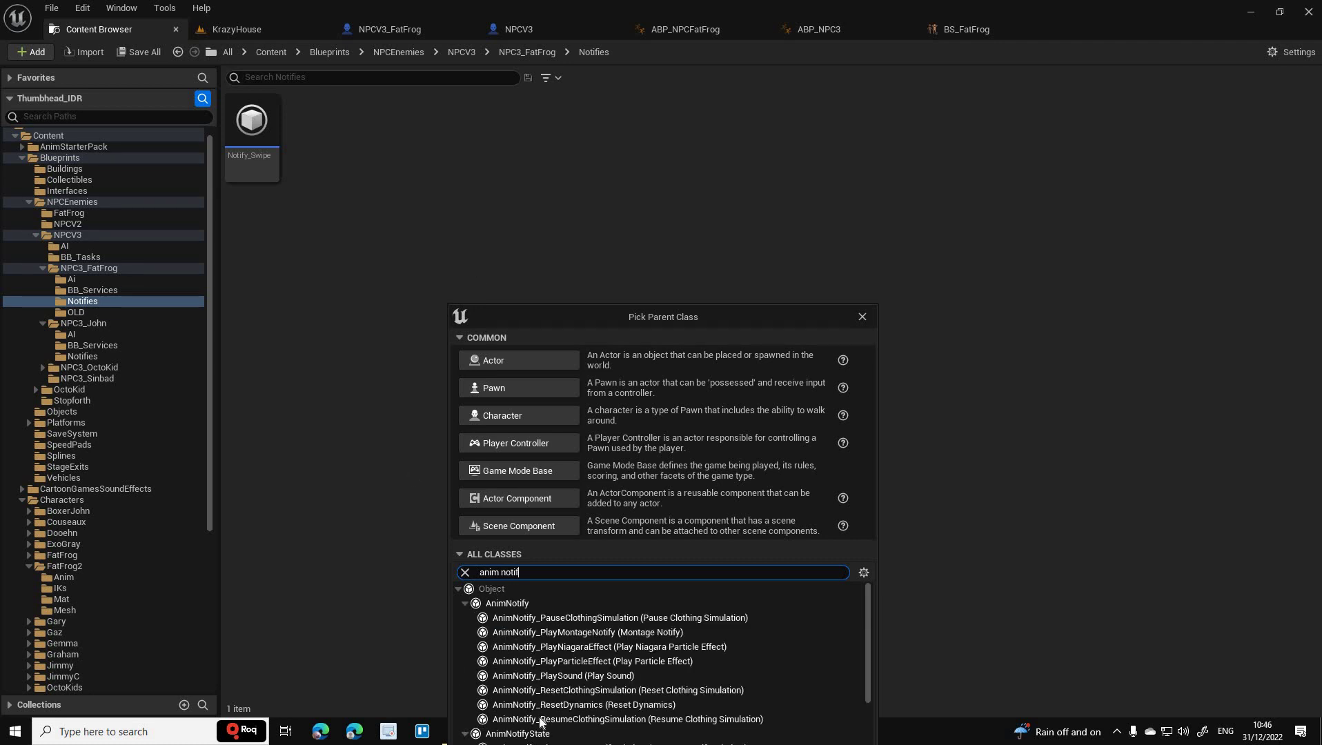
left_click(882, 319)
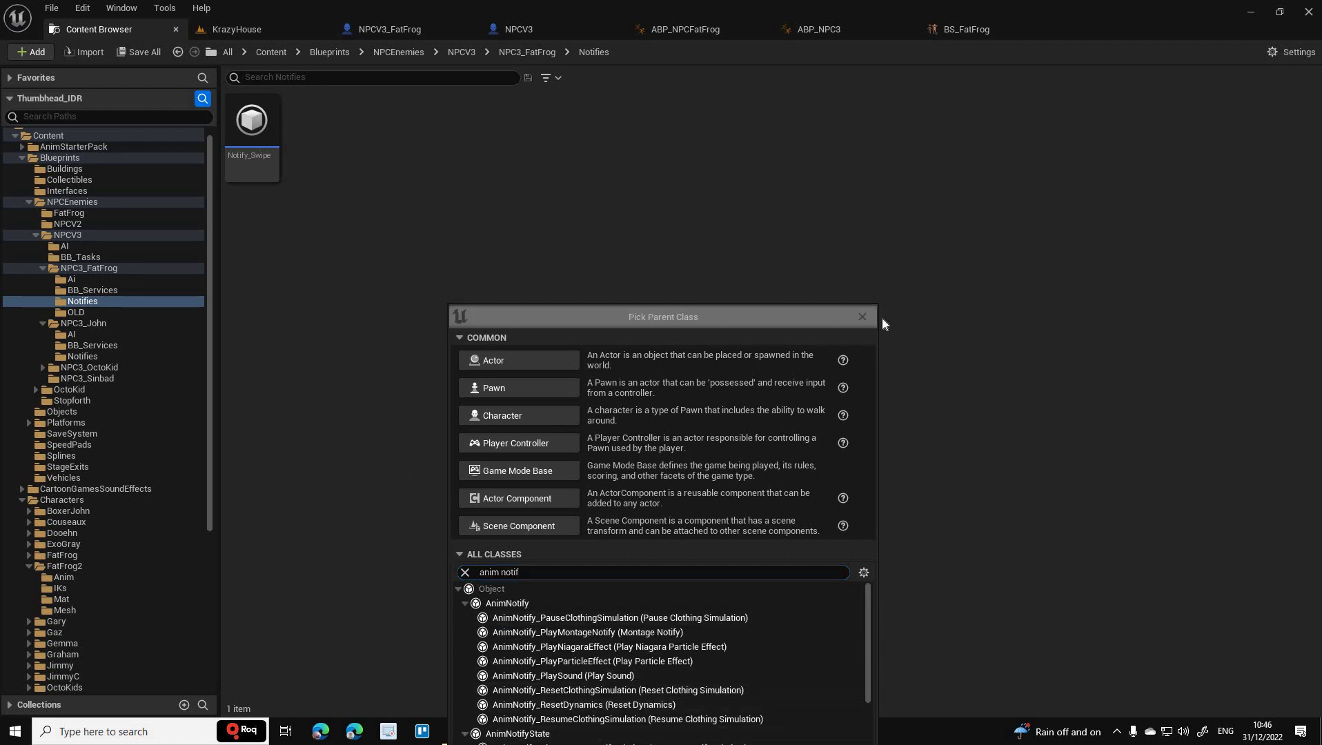
left_click(862, 317)
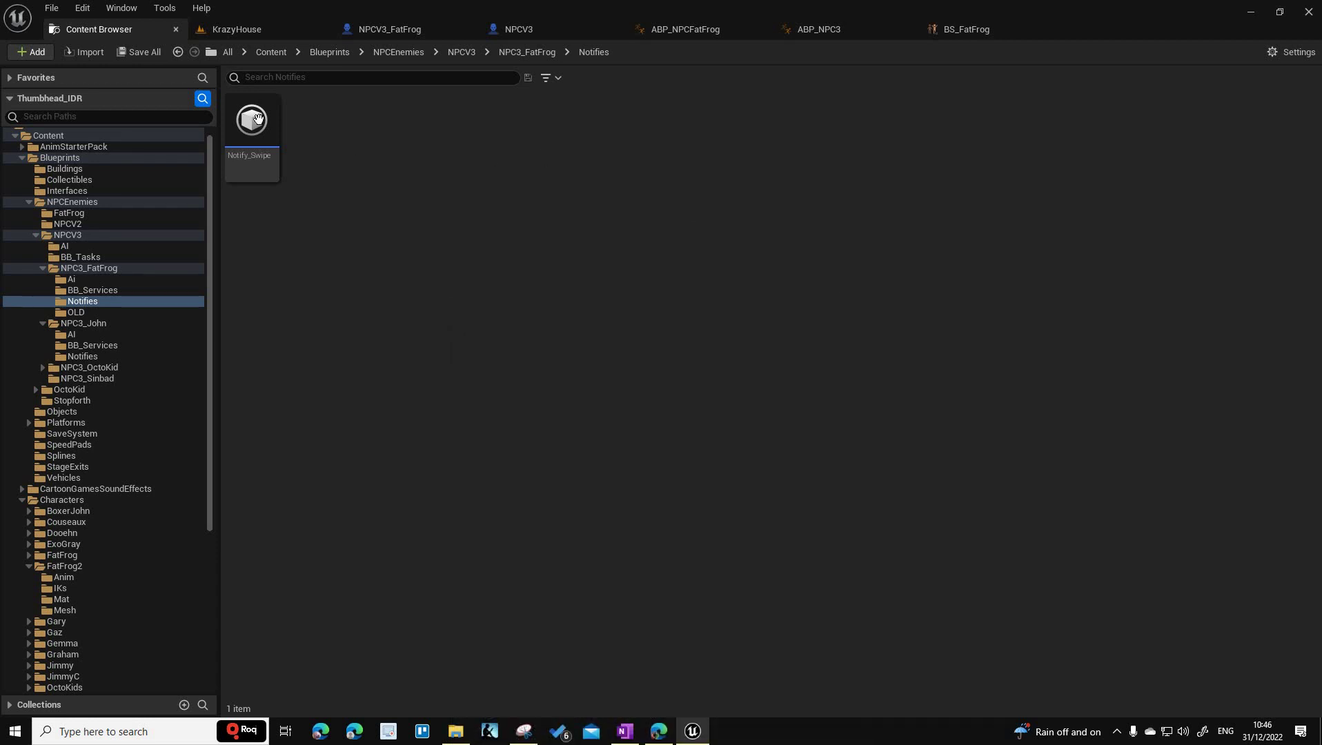
Open Notify_Swipe and check the LeftHandIndex socket name in its second node.
double_click(258, 118)
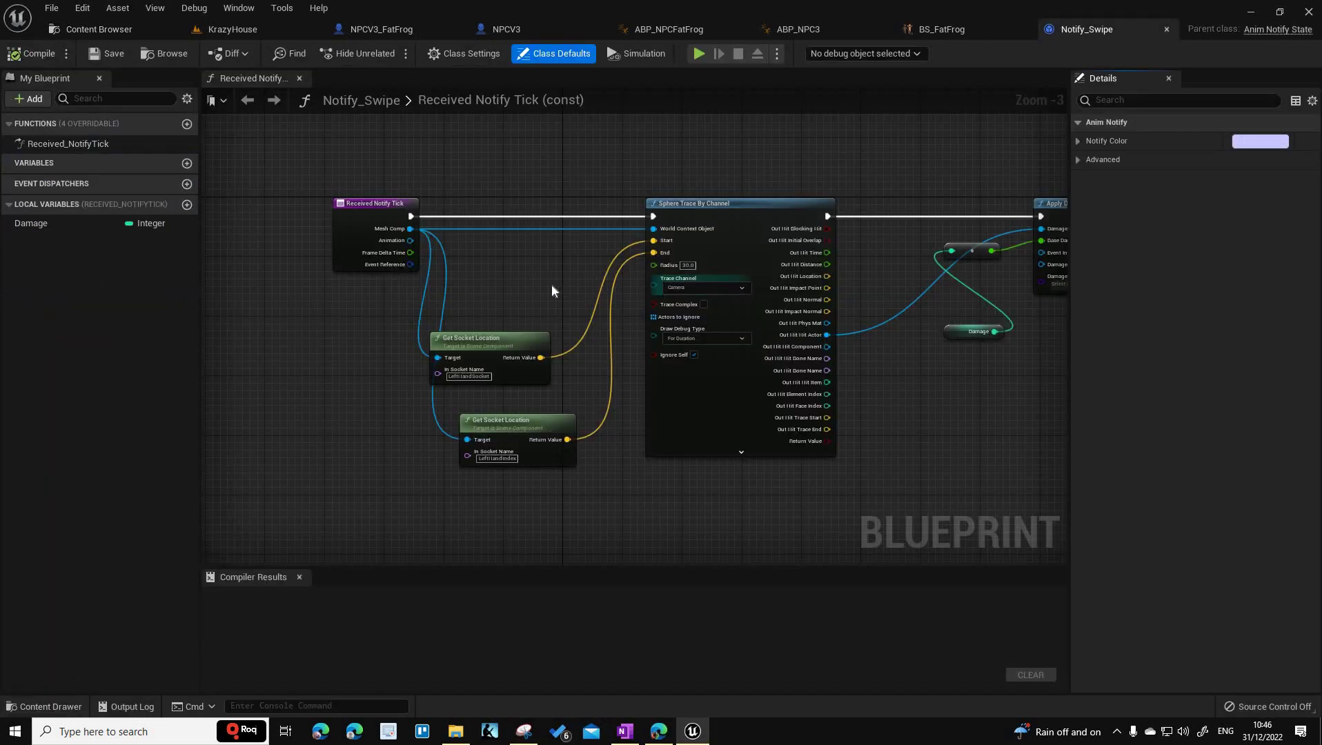
scroll(551, 284, "down", 2)
scroll(612, 200, "up", 2)
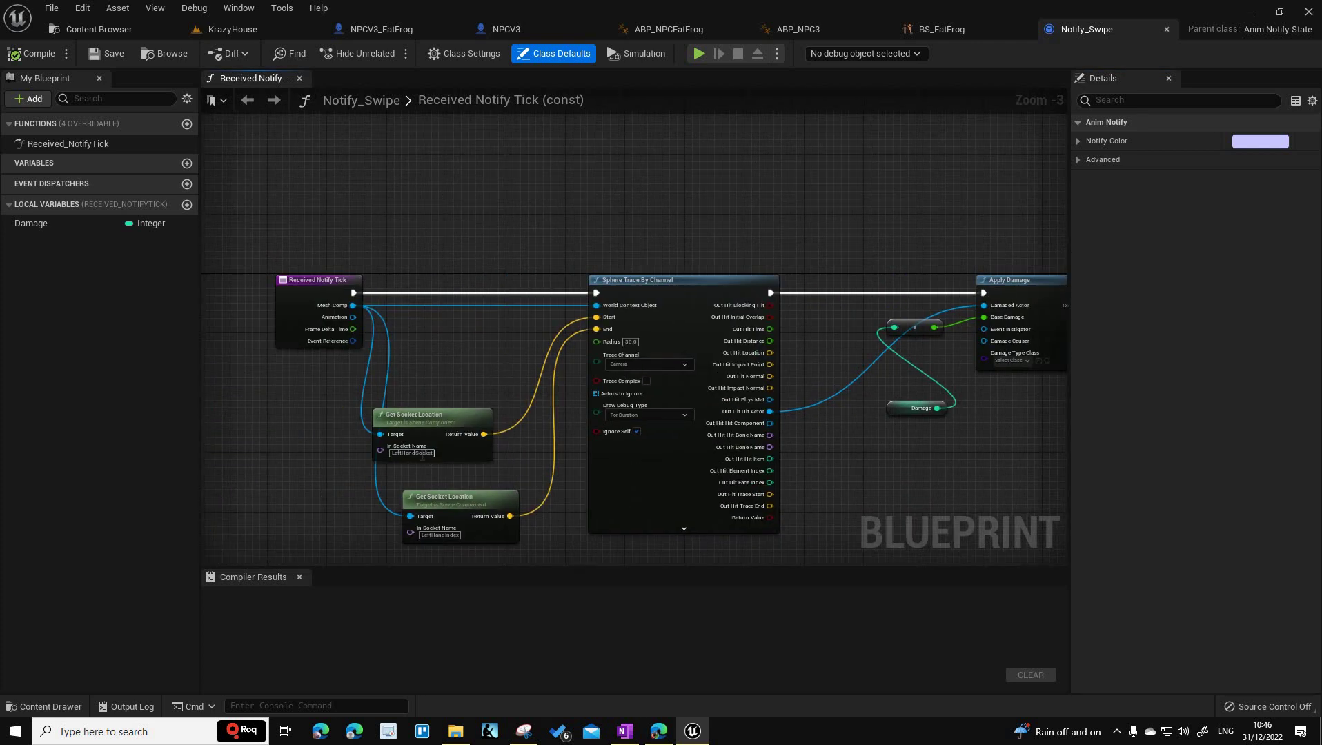
left_click(445, 536)
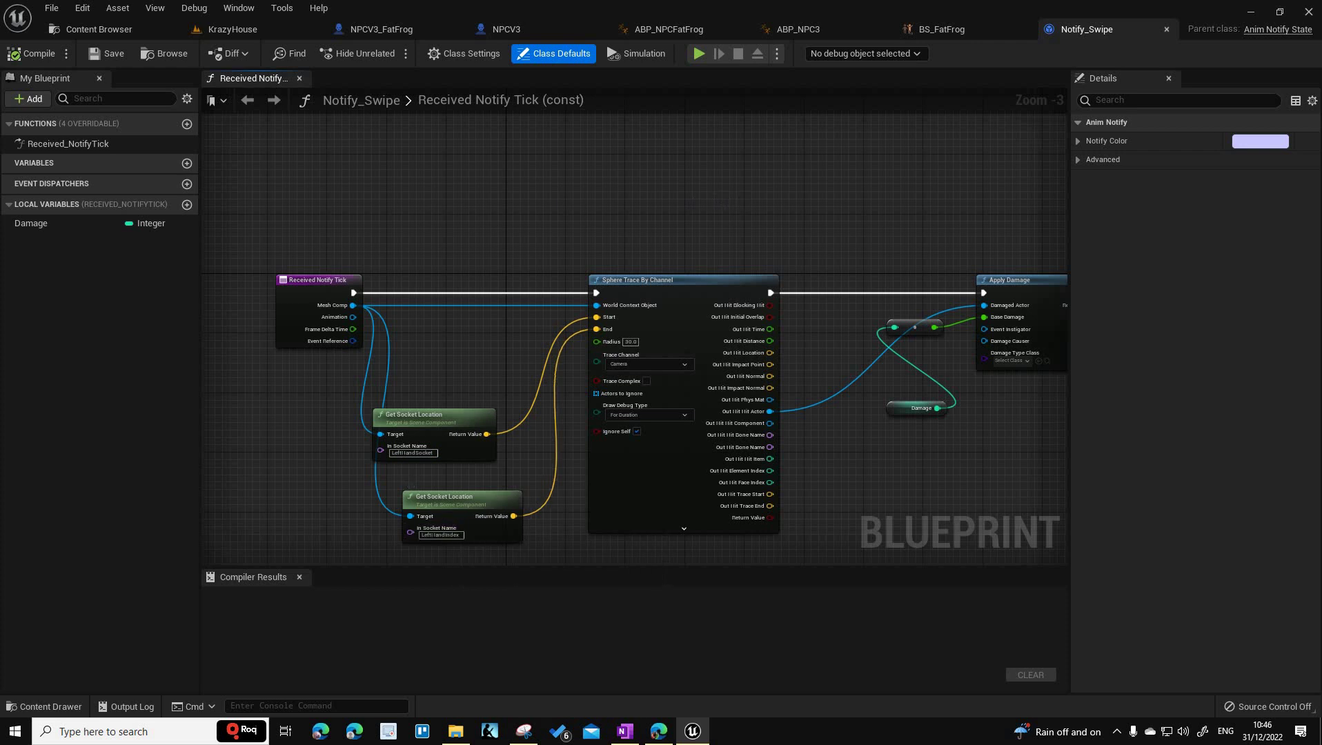
right_click_drag(752, 192, 695, 167)
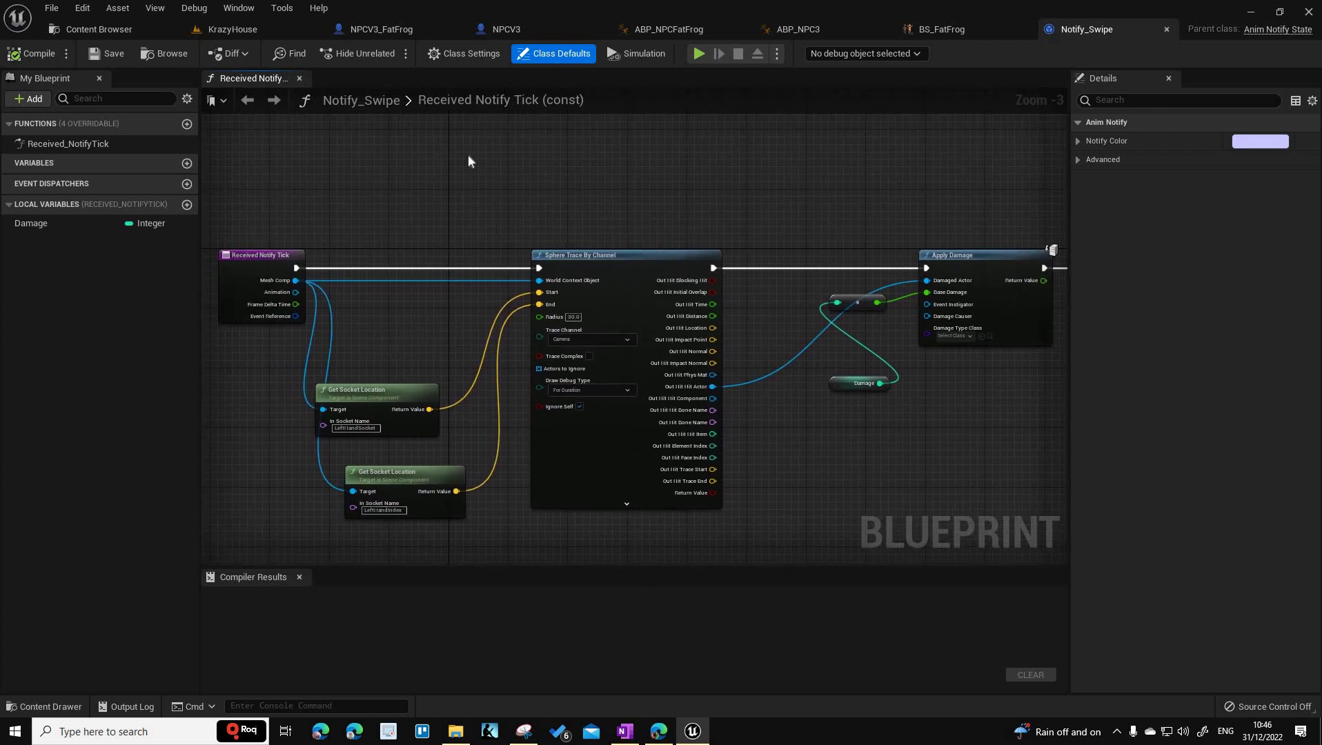
Close NPCV3 and select the Mesh component in NPCV3_FatFrog.
left_click(597, 29)
left_click(390, 29)
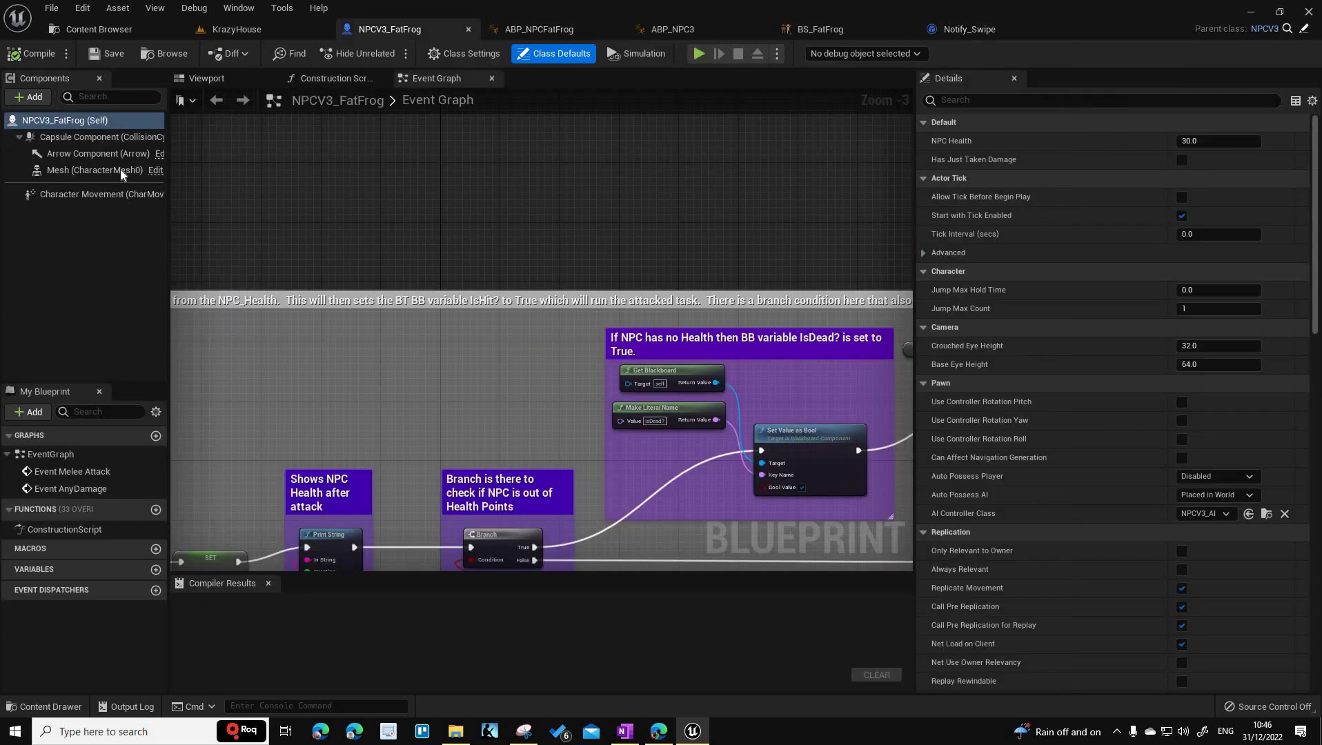
left_click(90, 170)
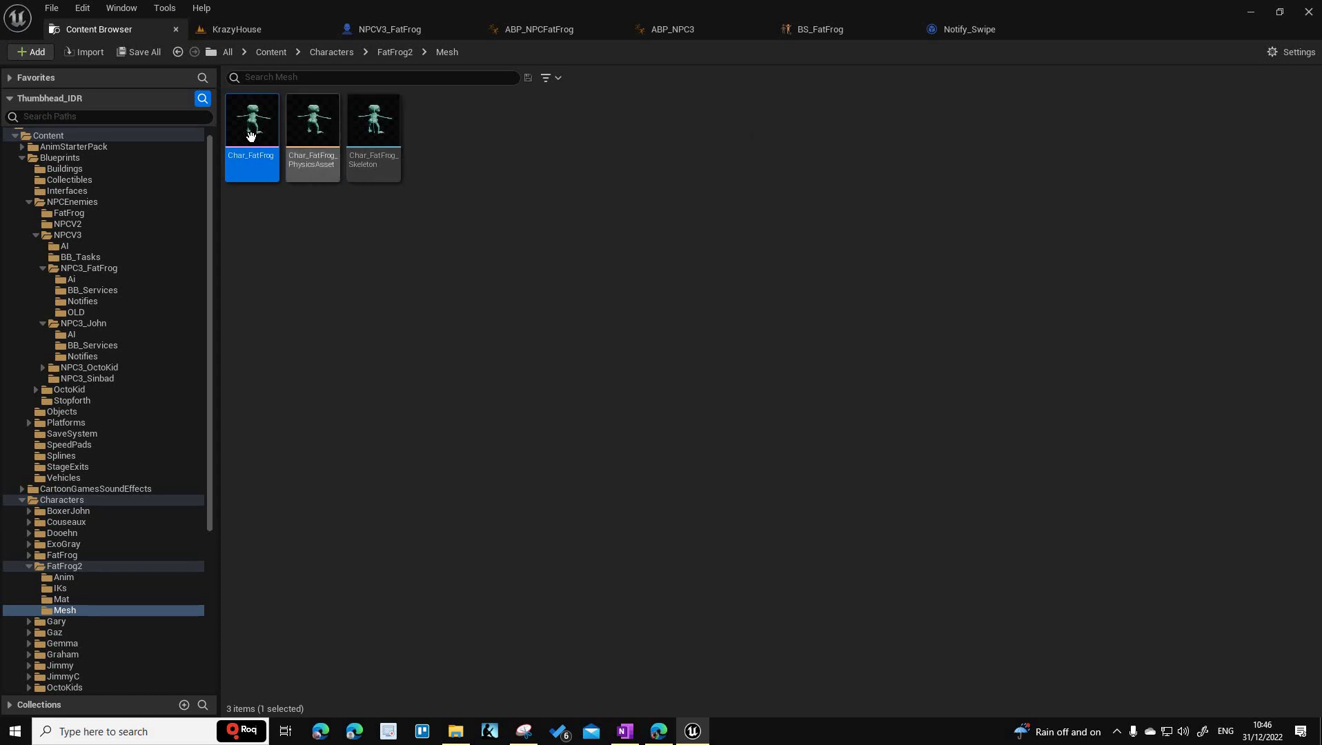
Open Char_FatFrog and inspect LeftHand, LeftHandIndex4, LeftHandSocket and RightHandSocket in the Skeleton Tree.
double_click(250, 134)
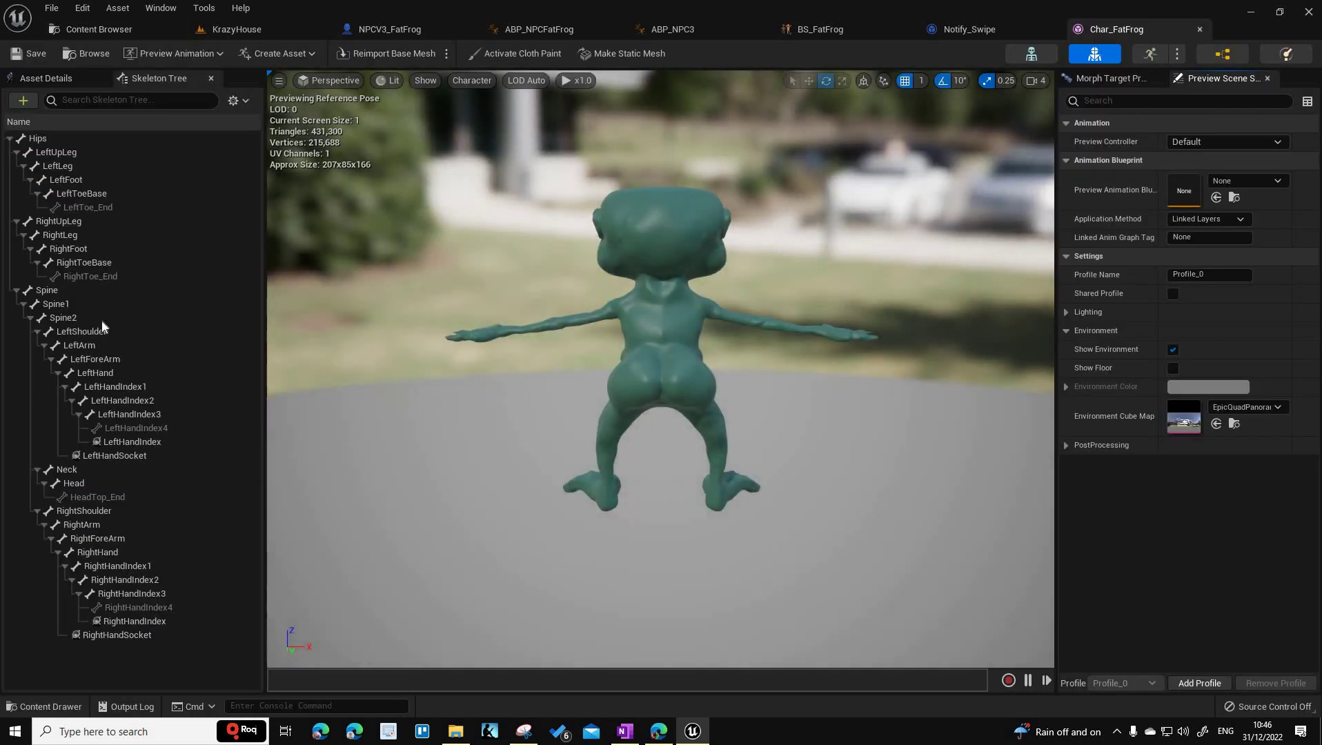
left_click(100, 374)
right_click(102, 377)
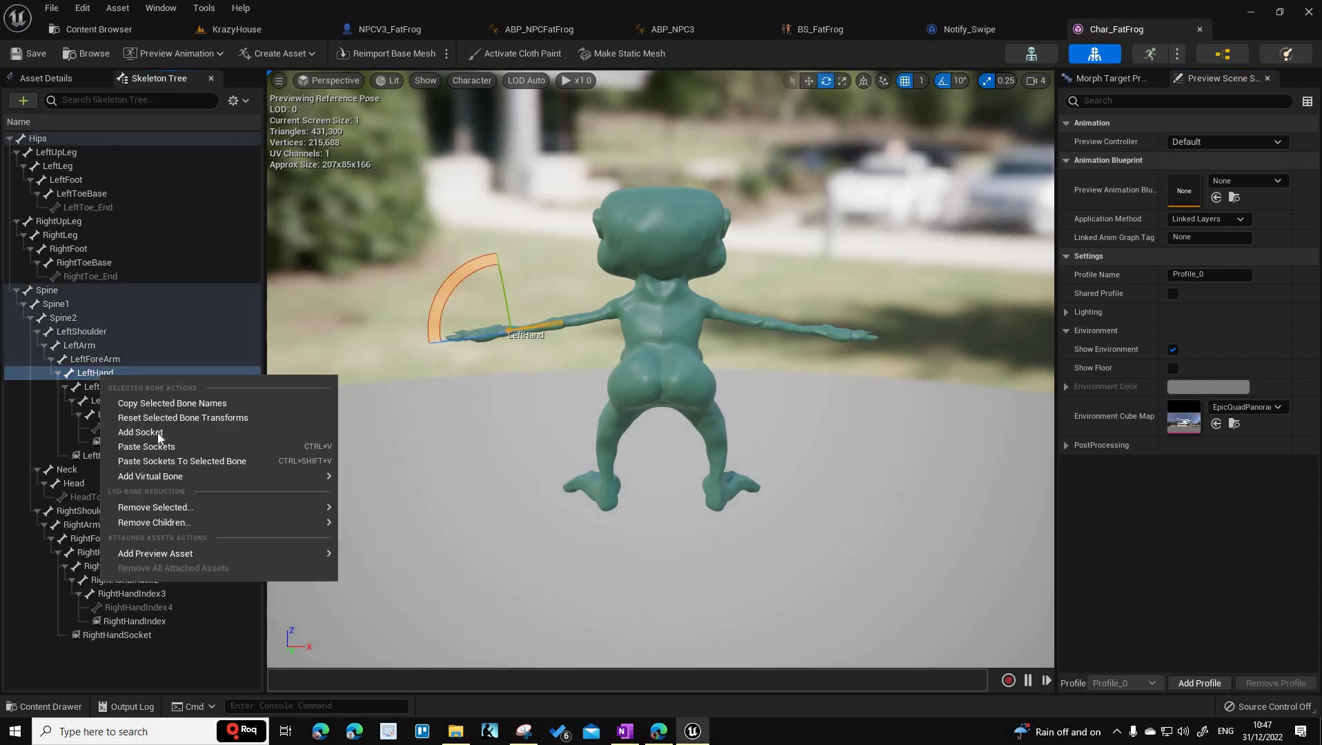
left_click(95, 430)
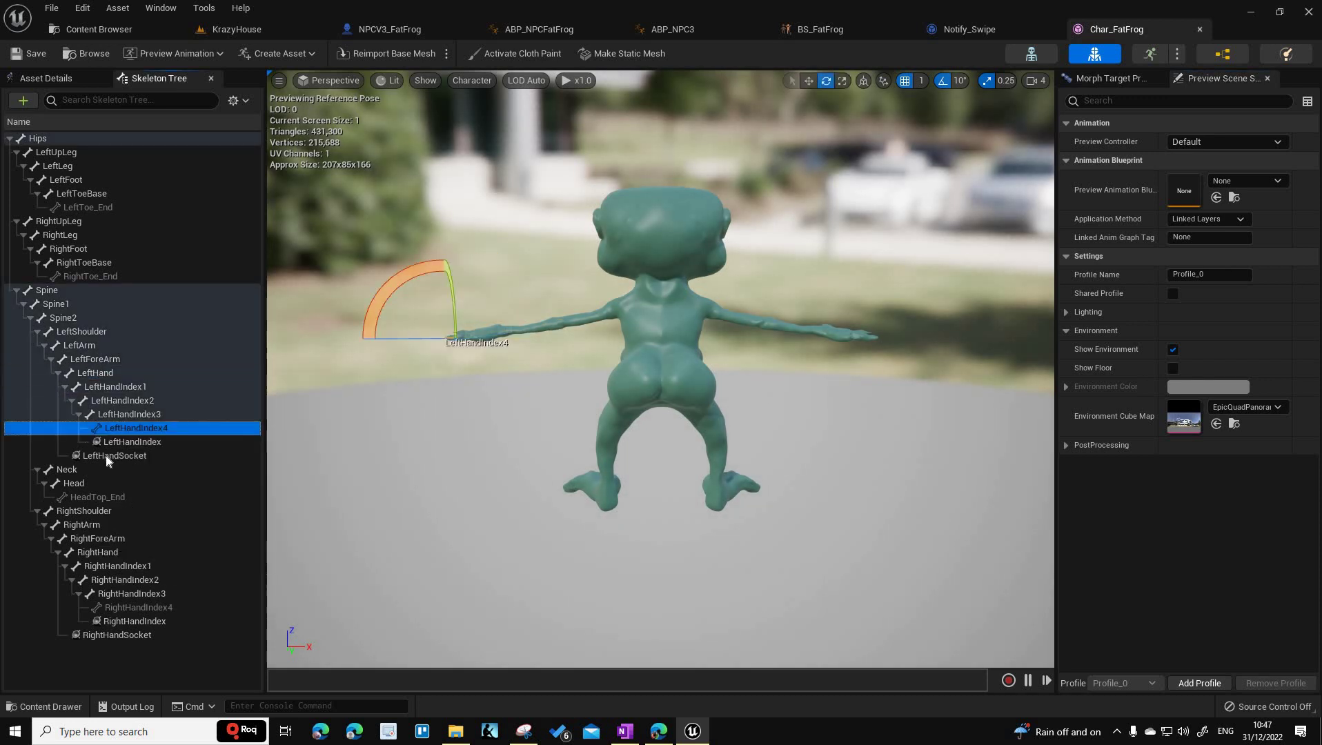
left_click(111, 457)
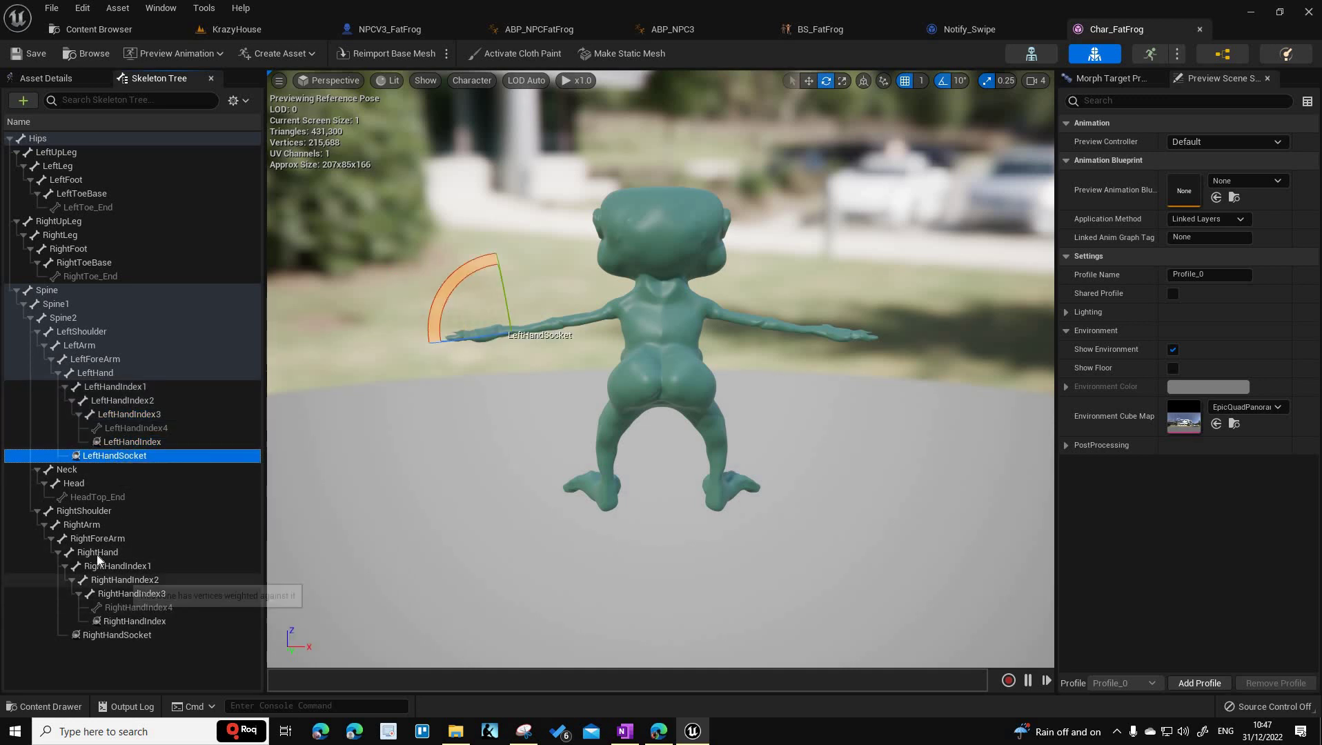
left_click(125, 633)
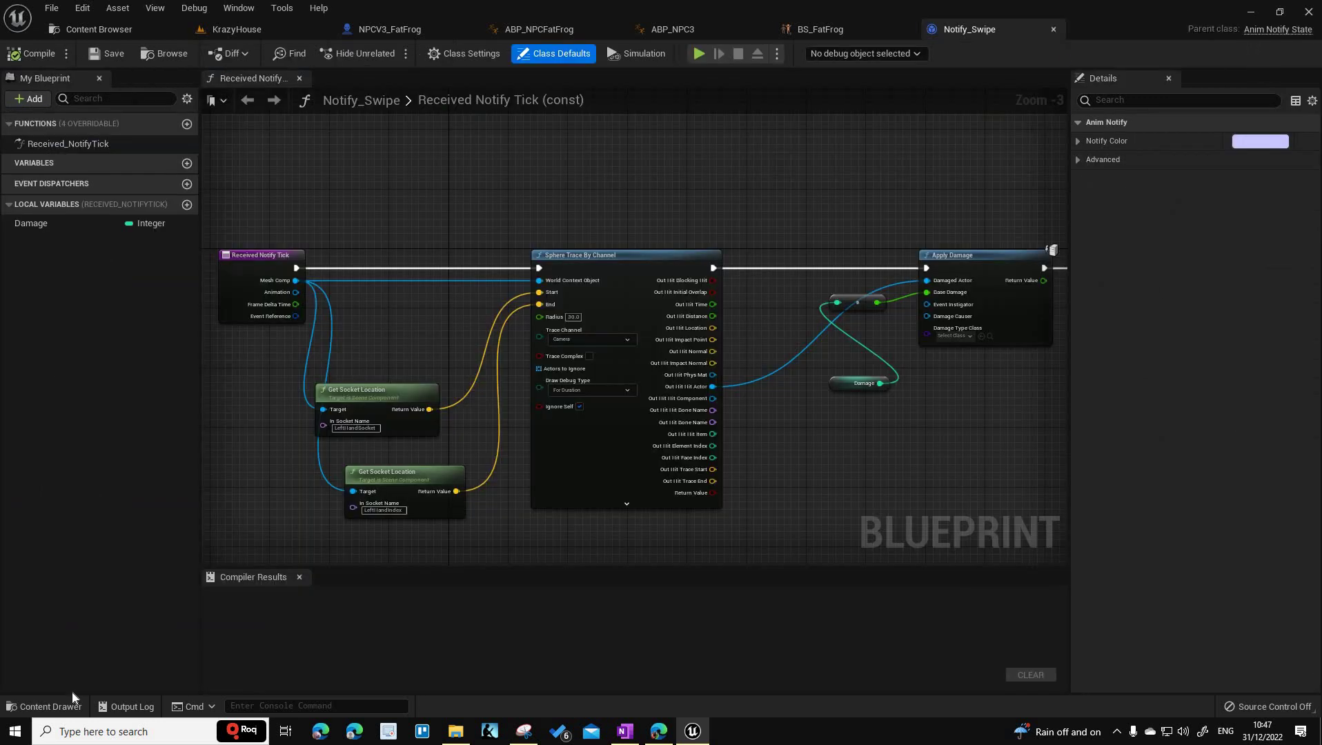
Browse the Content Drawer to the FatFrog2 Anim folder.
left_click(48, 706)
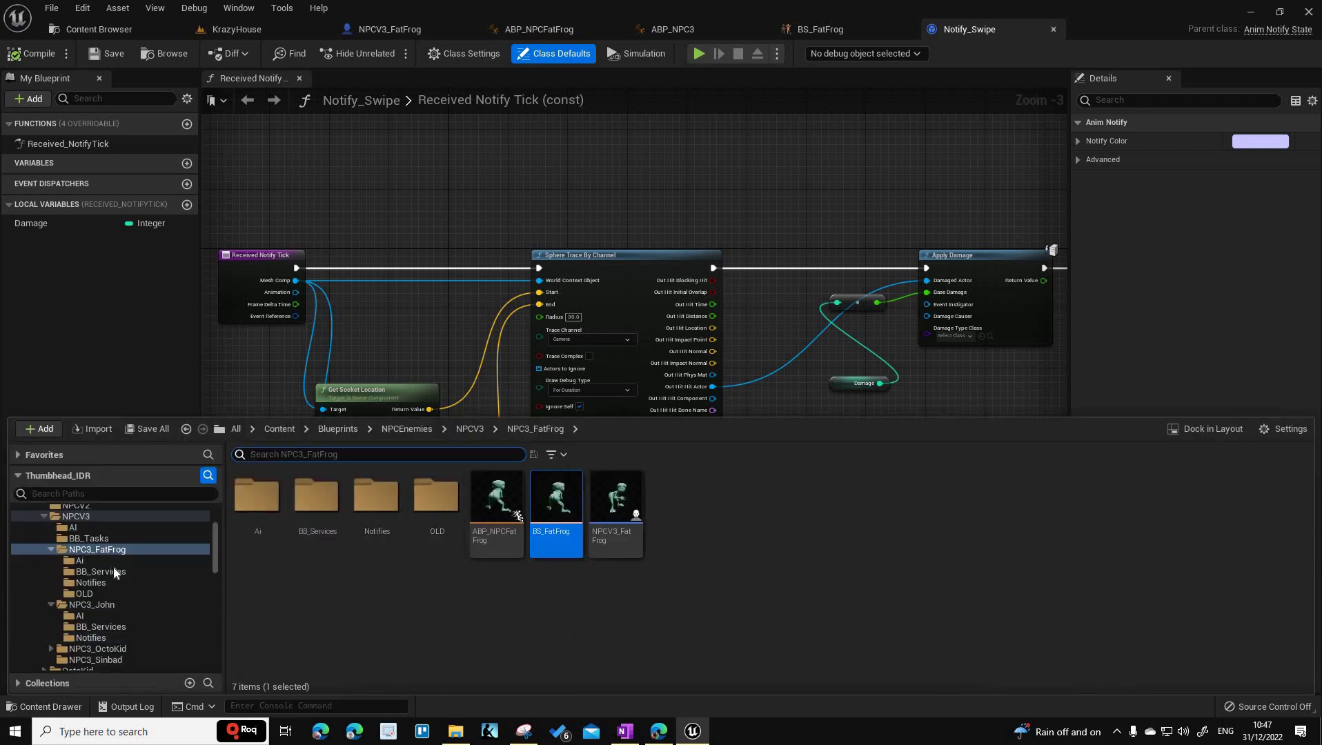
scroll(124, 587, "up", 10)
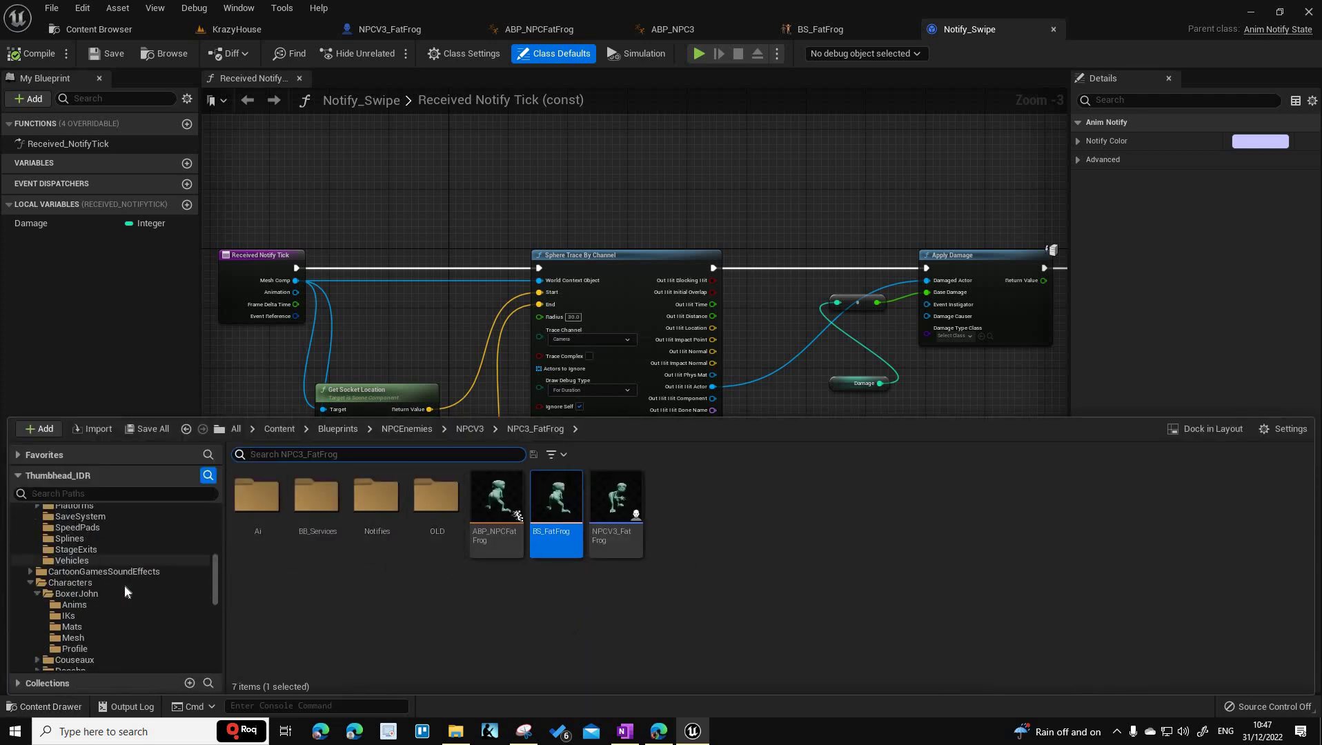
scroll(125, 585, "down", 5)
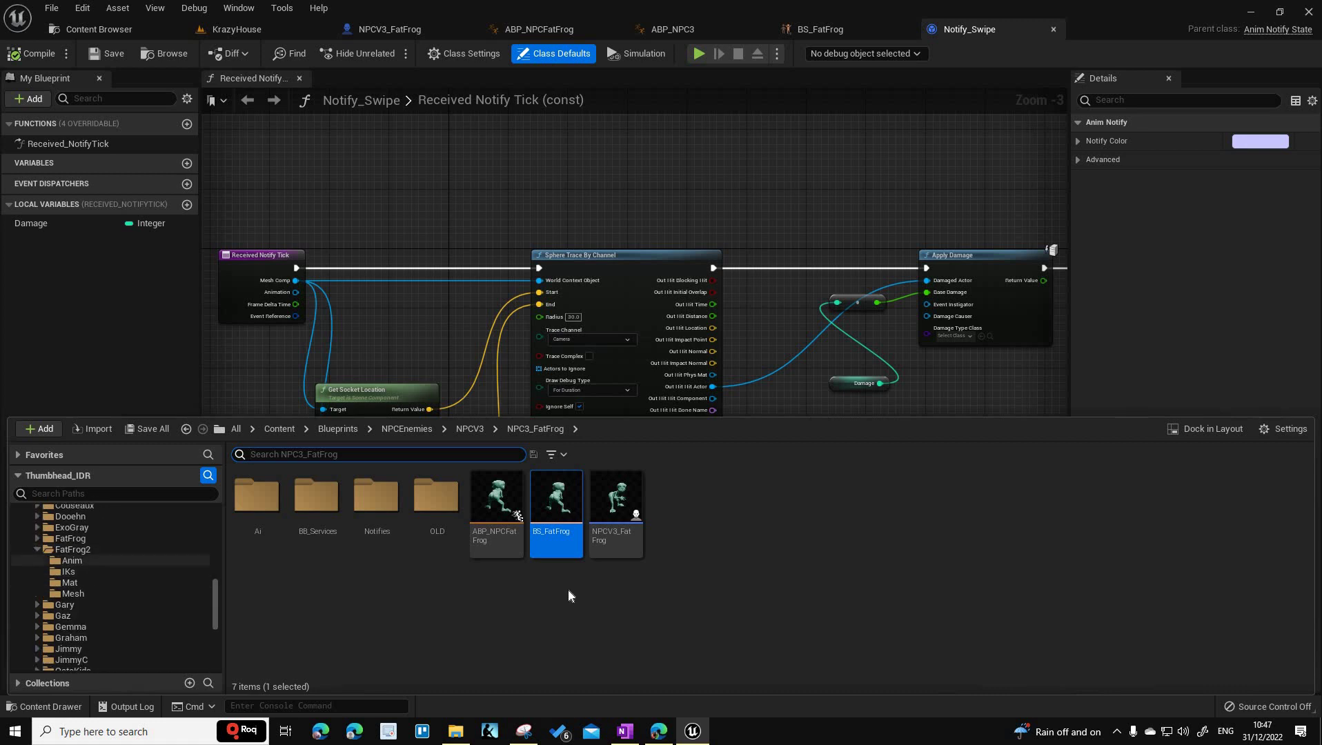
left_click(79, 560)
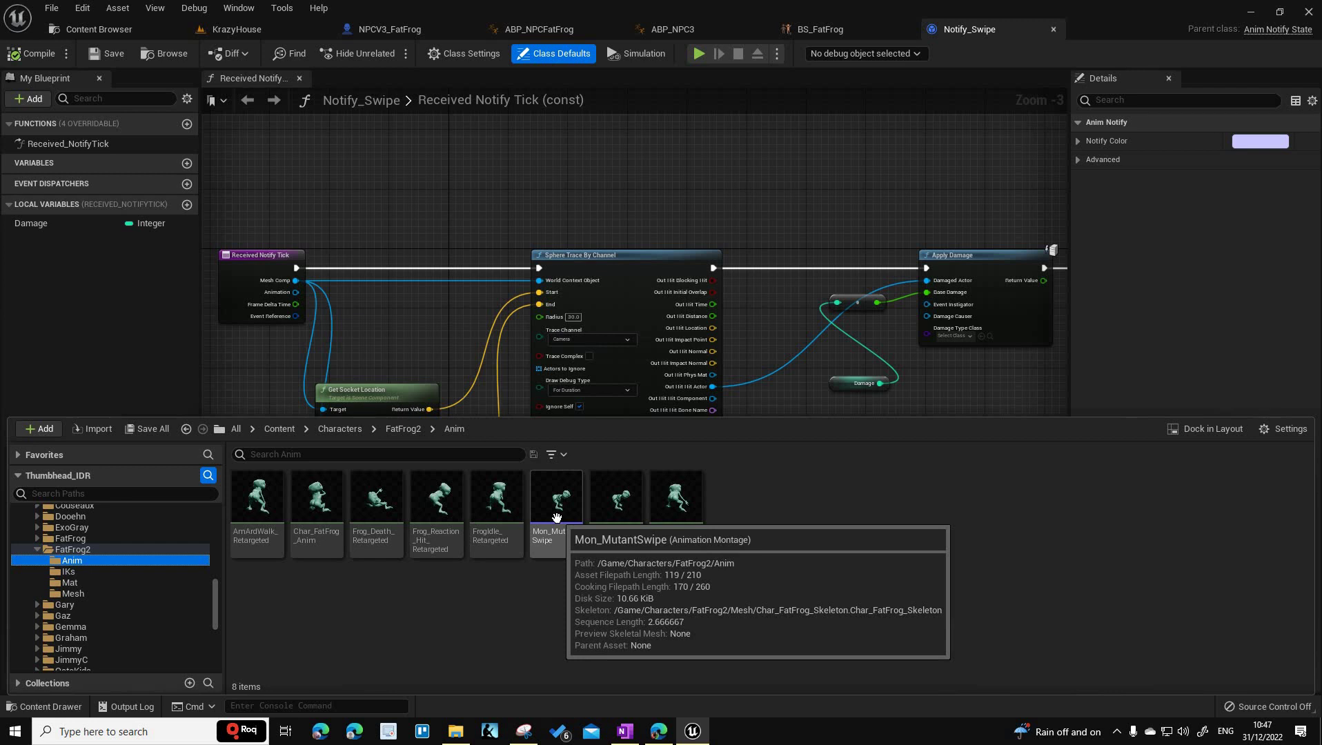
Check the Create options for Mutant_Swiping_Retargeted without creating anything, then open the Mon_MutantSwipe montage.
right_click(832, 521)
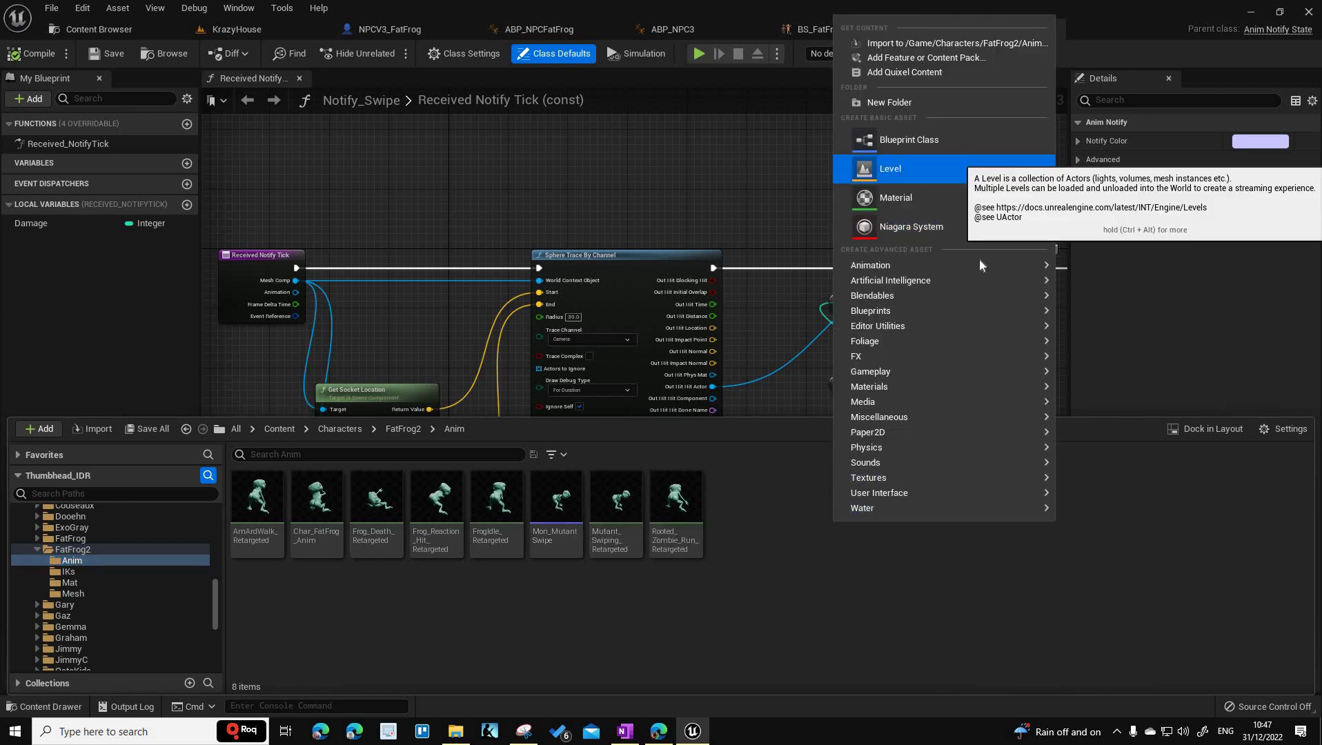
mouse_move(979, 260)
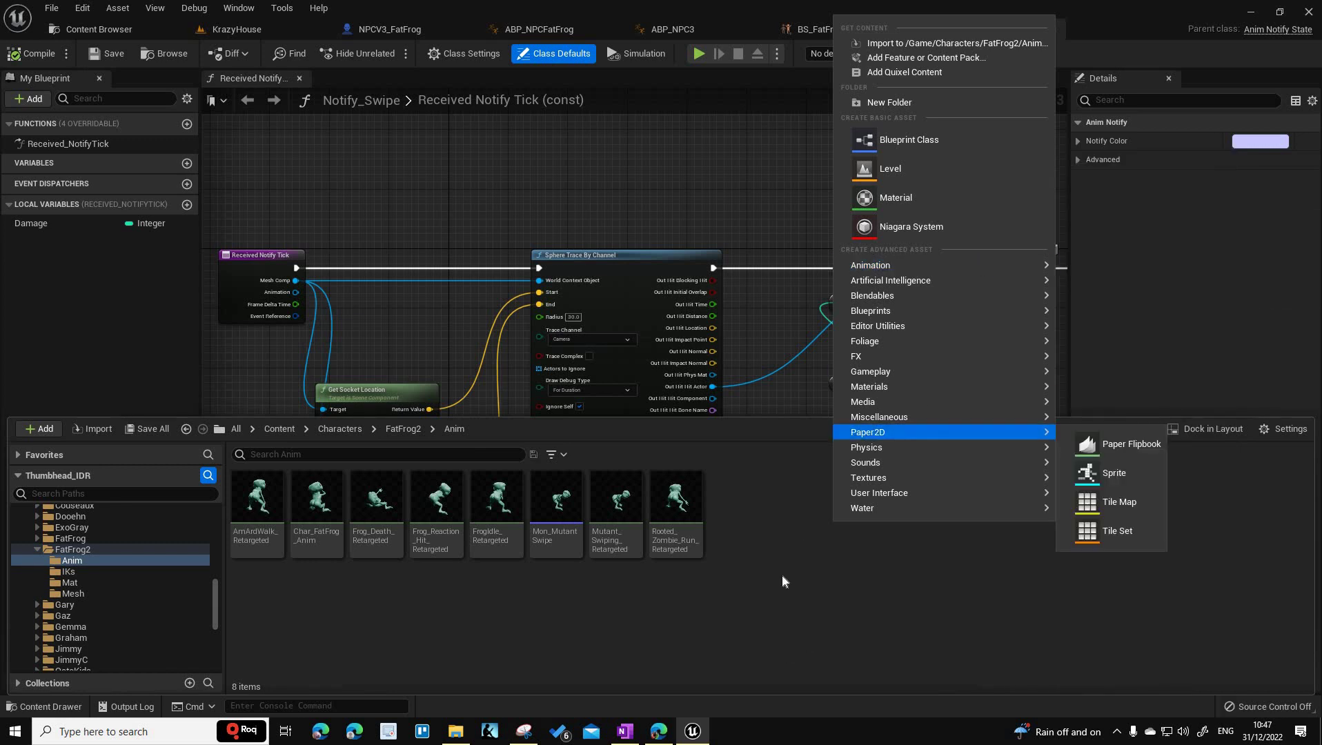
left_click(782, 574)
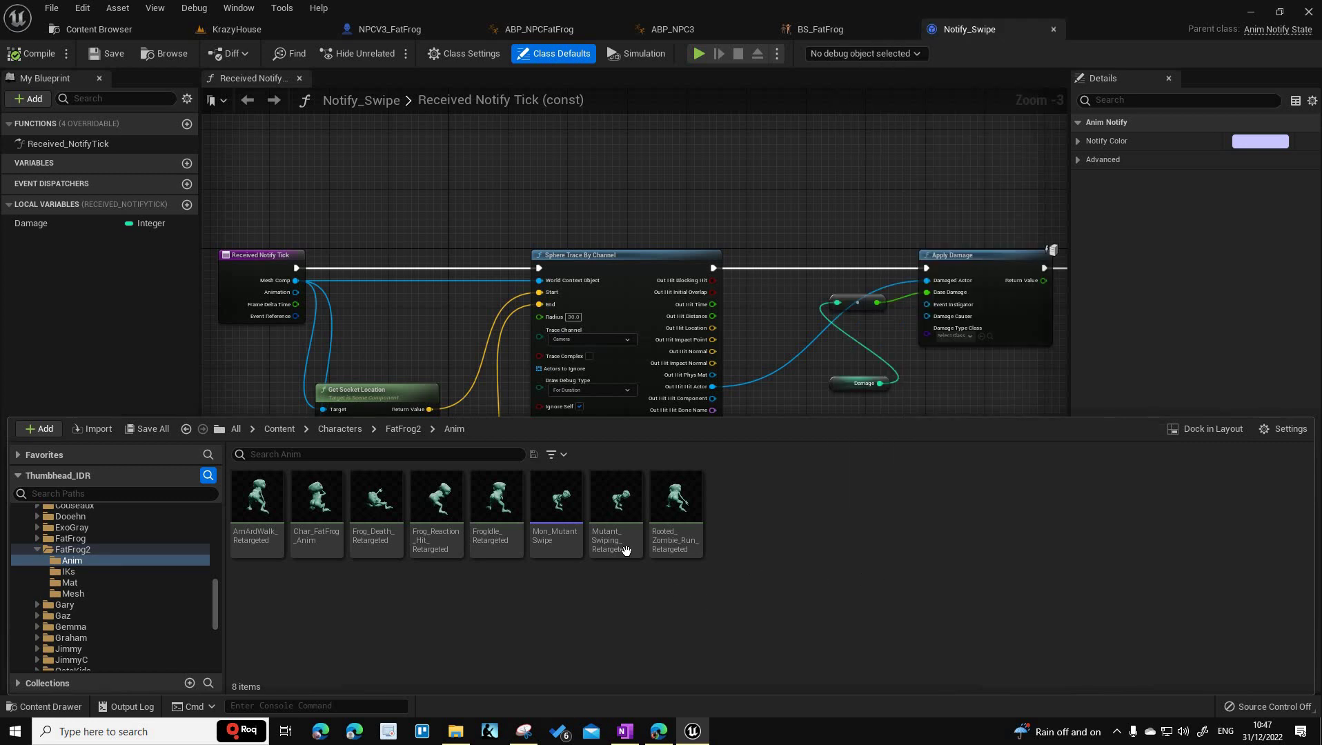
right_click(618, 516)
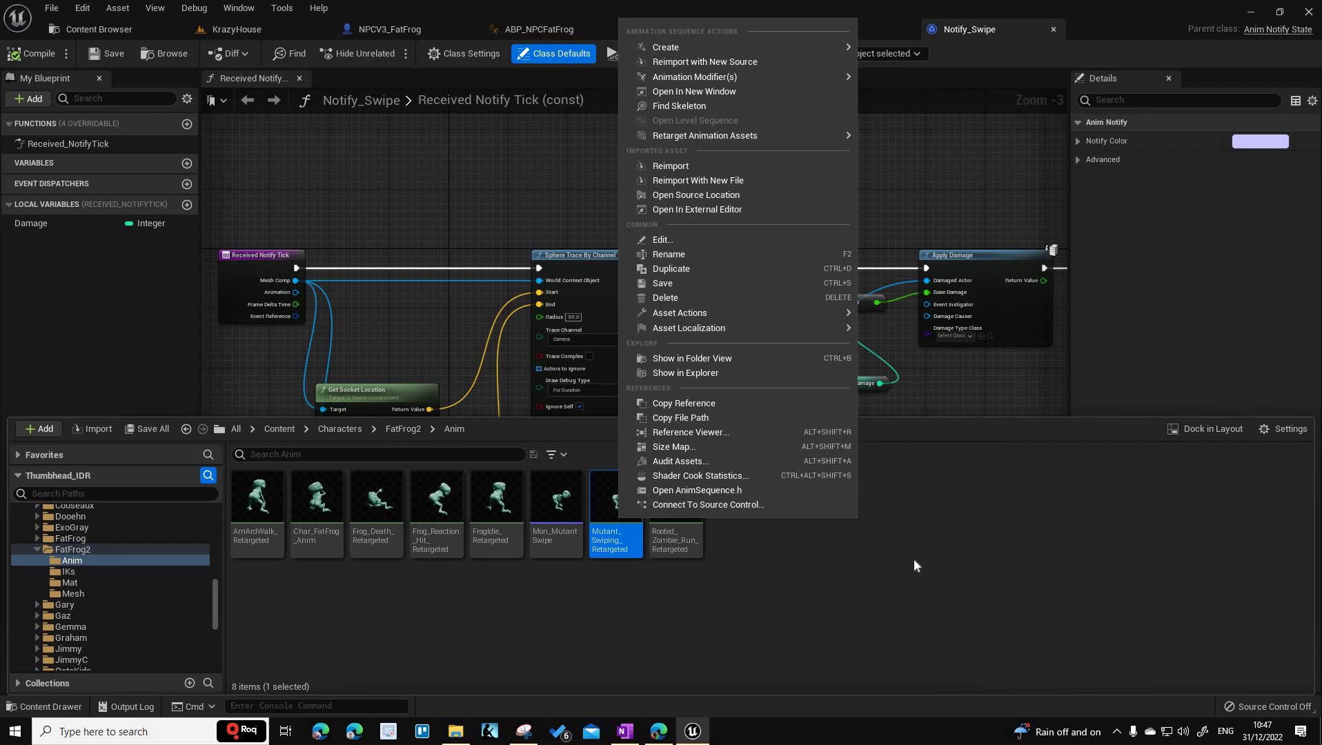
mouse_move(786, 44)
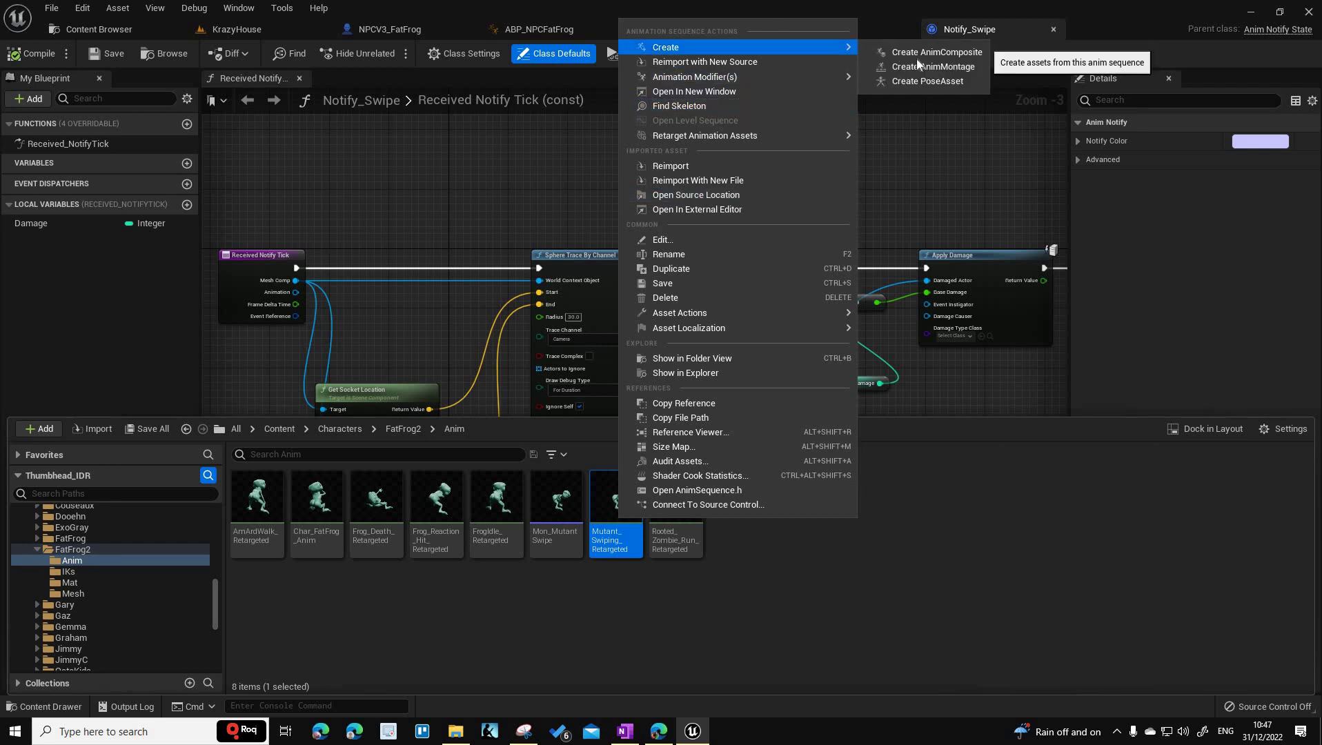
left_click(754, 586)
double_click(558, 503)
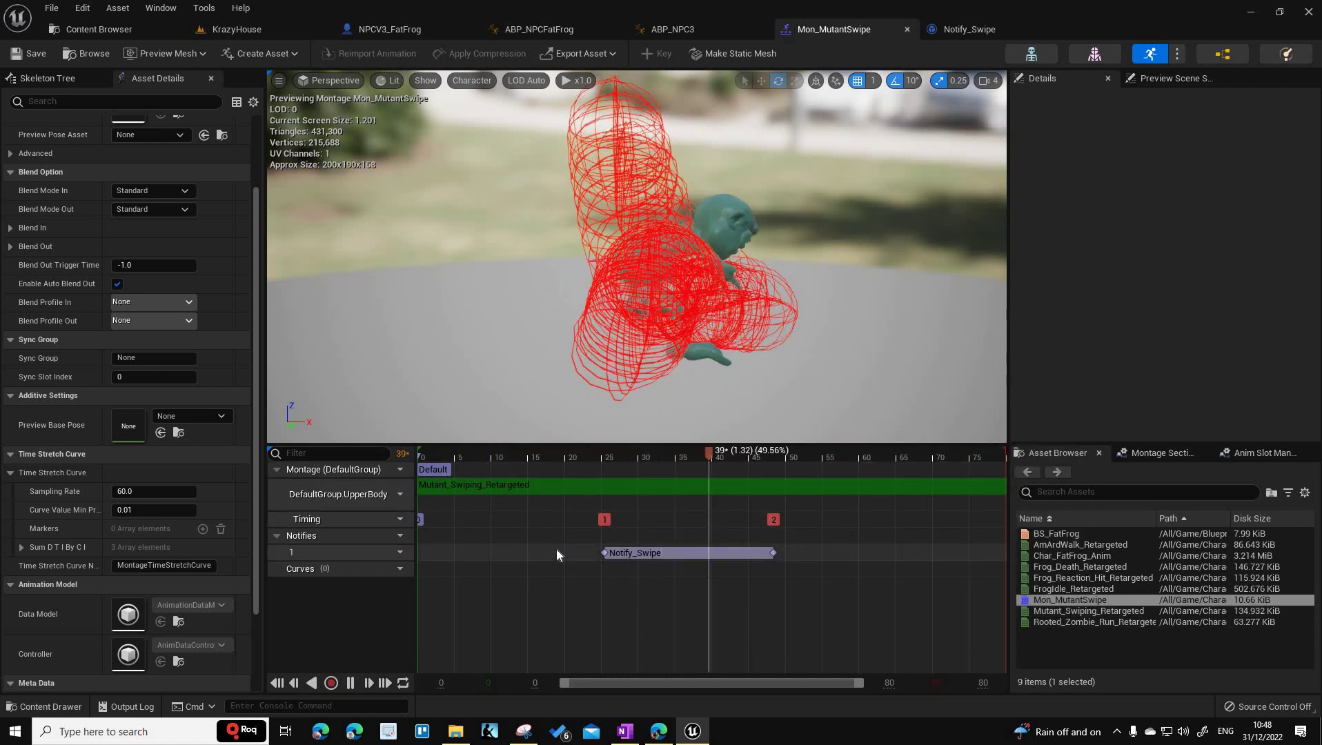
Check the notify track's Add Notify State options and scrub the swipe from frame 25 to 48.
right_click(574, 550)
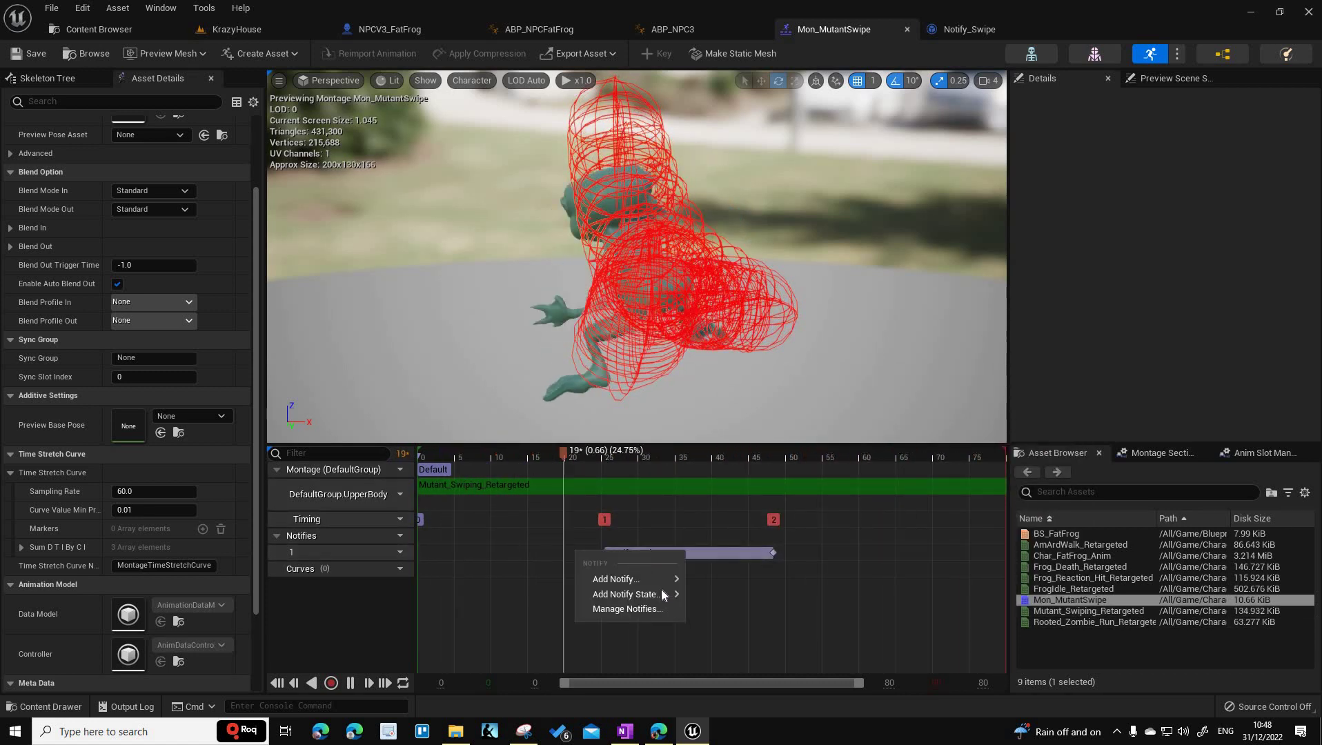
mouse_move(660, 596)
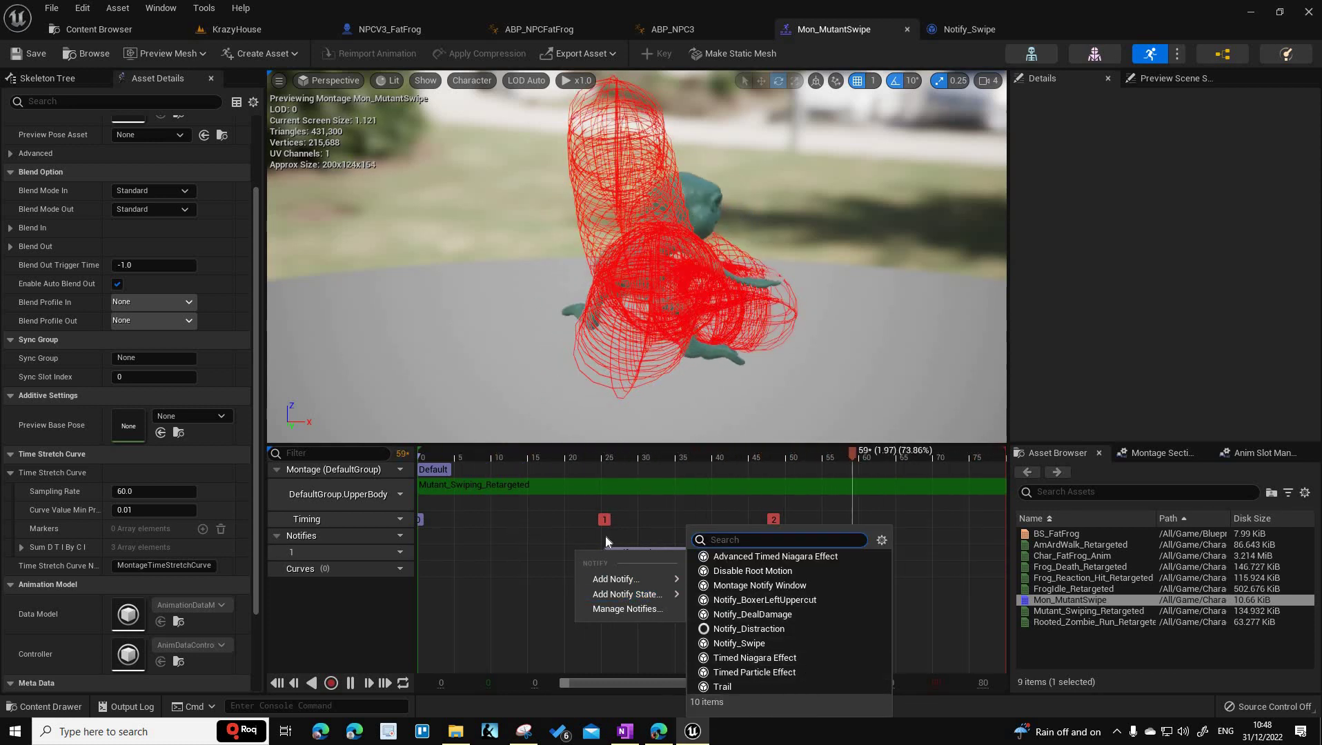
left_click(516, 453)
left_click_drag(536, 456, 609, 455)
left_click_drag(698, 461, 762, 461)
left_click_drag(655, 466, 771, 472)
left_click(771, 472)
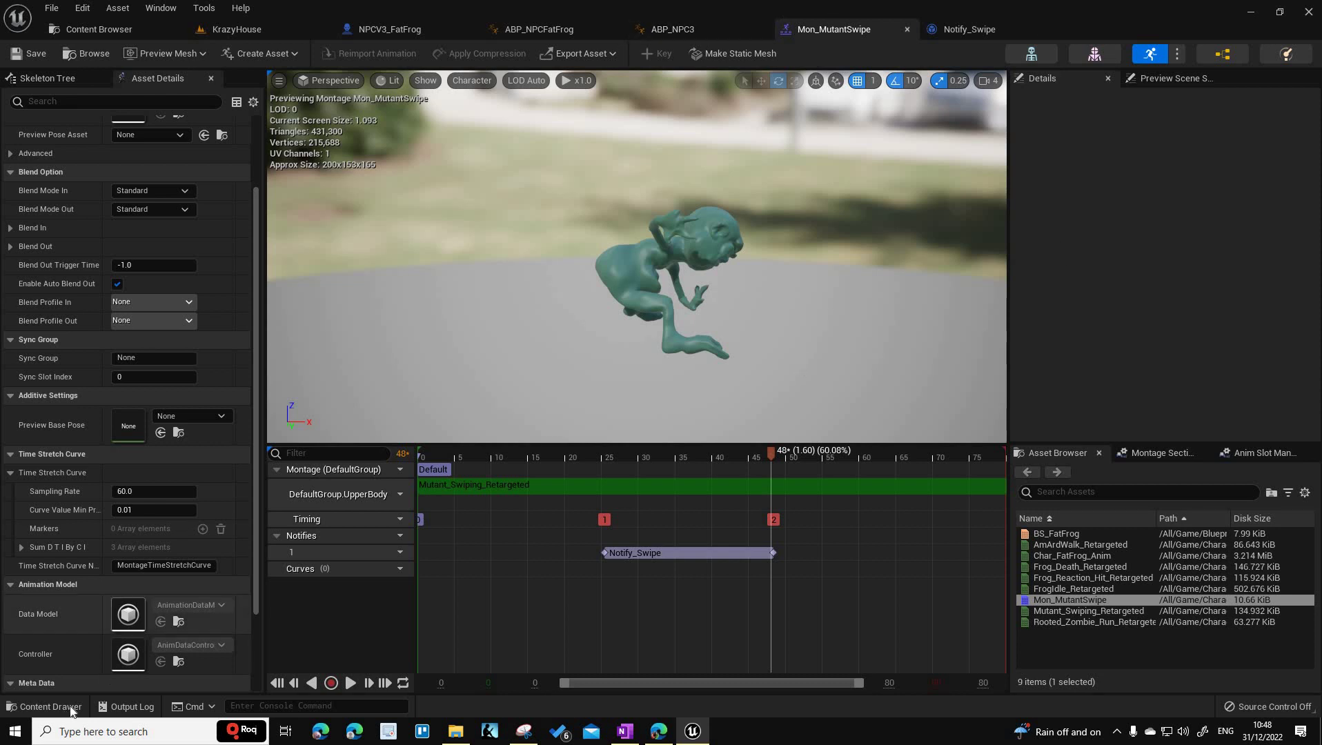
Open the NPC3_BT behaviour tree and the BTTask_MeleeAttack task from the NPCV3/AI folder.
left_click(46, 707)
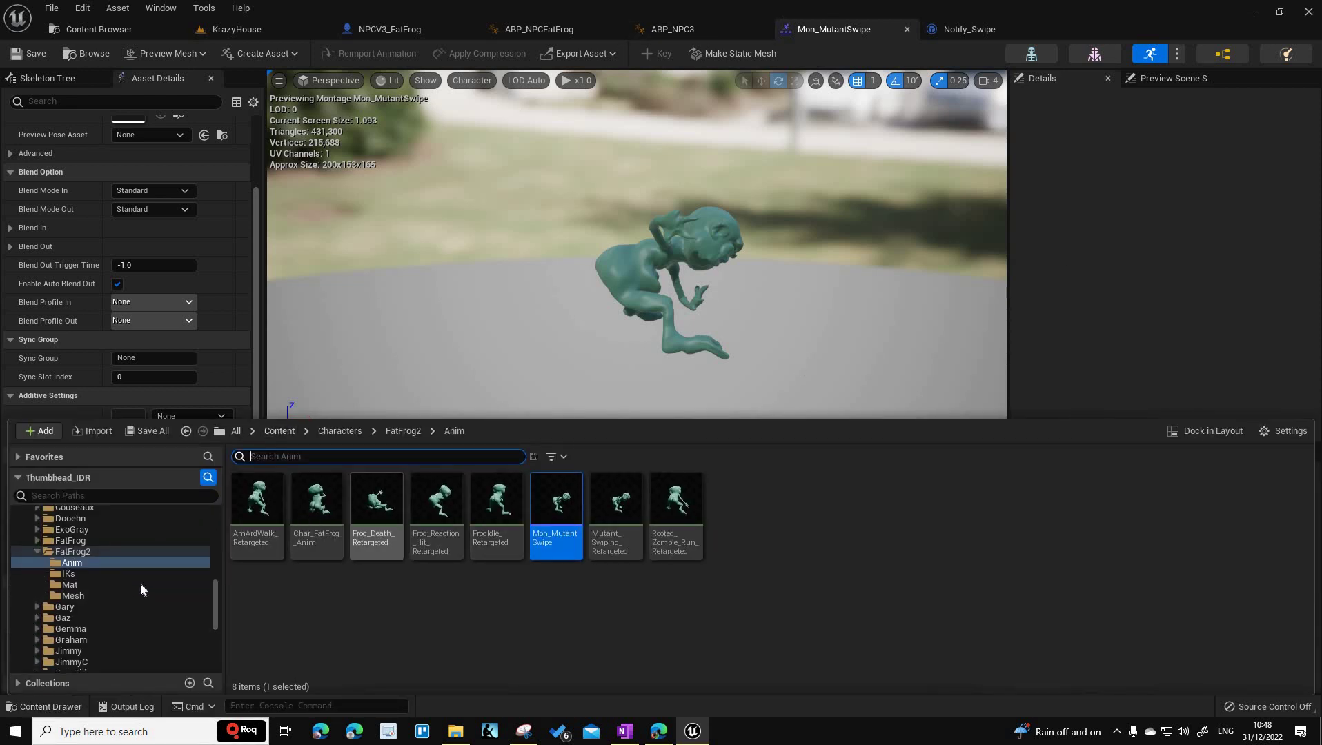
scroll(140, 590, "up", 5)
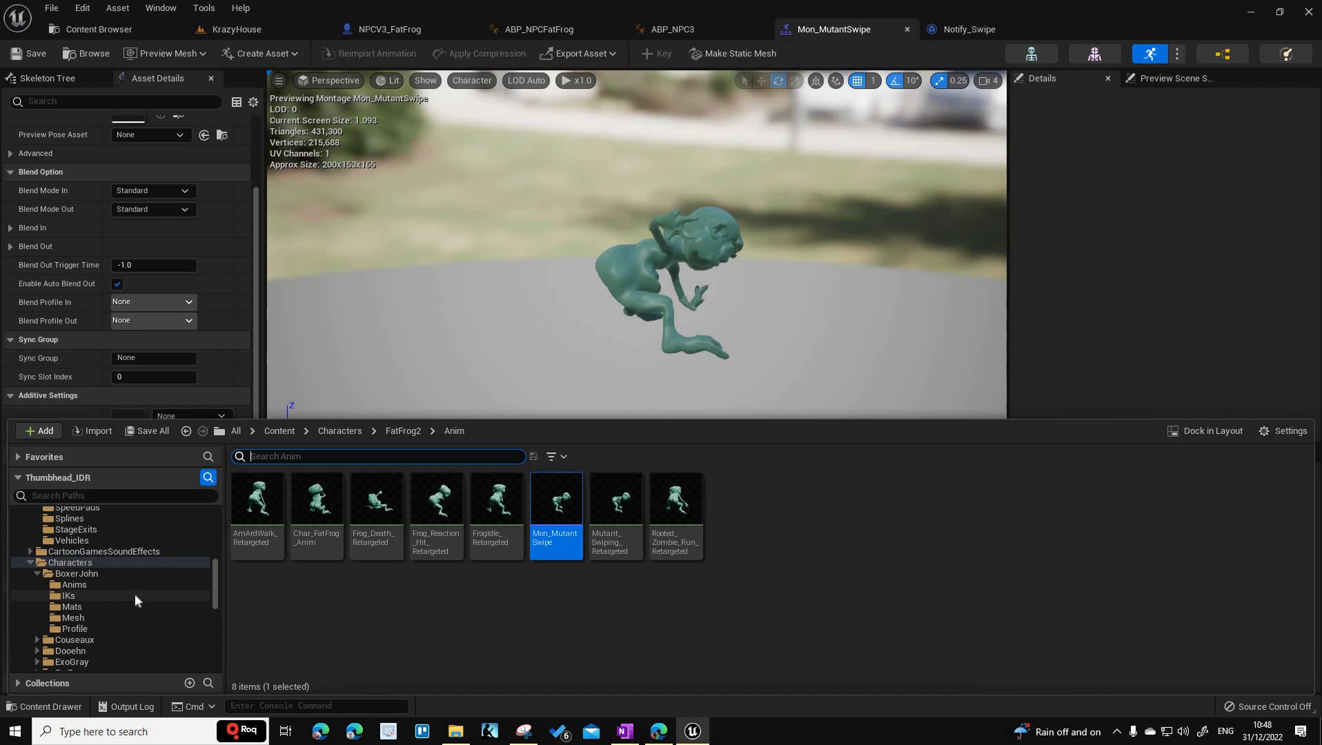
scroll(130, 586, "down", 10)
left_click(76, 573)
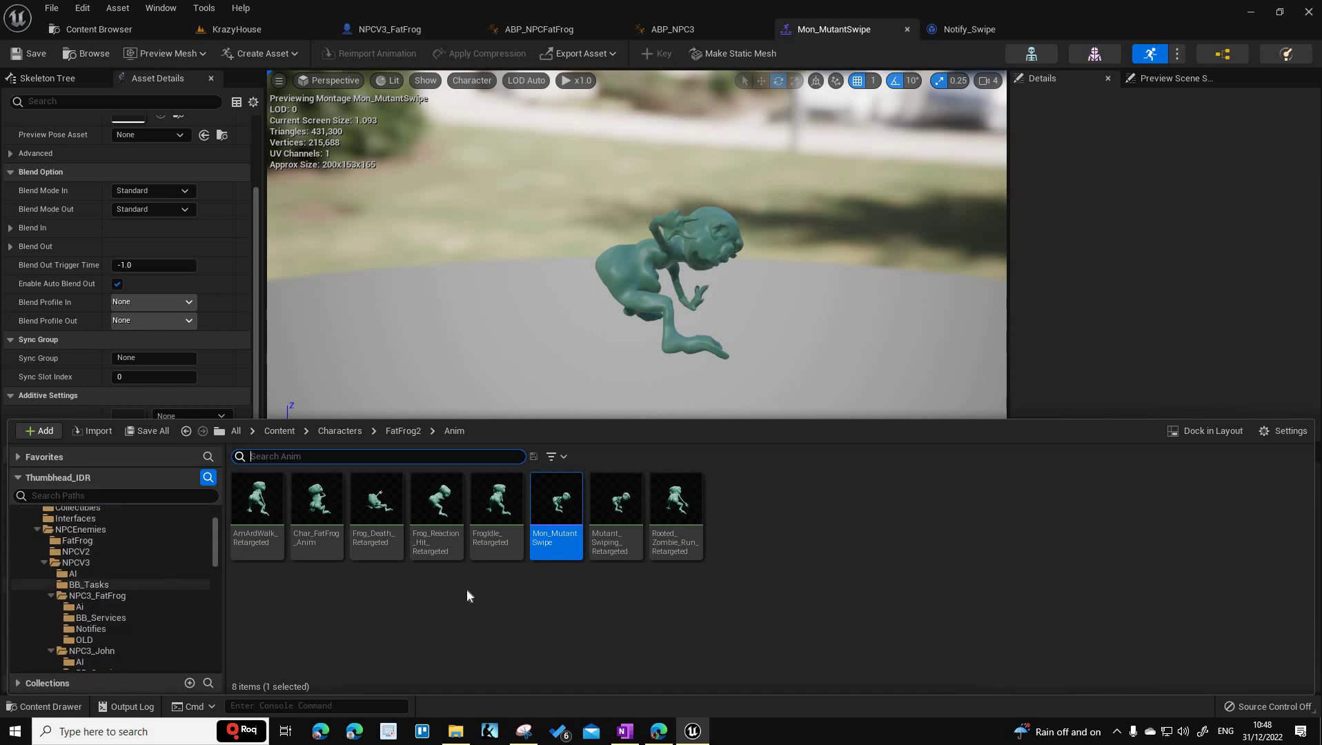
double_click(373, 521)
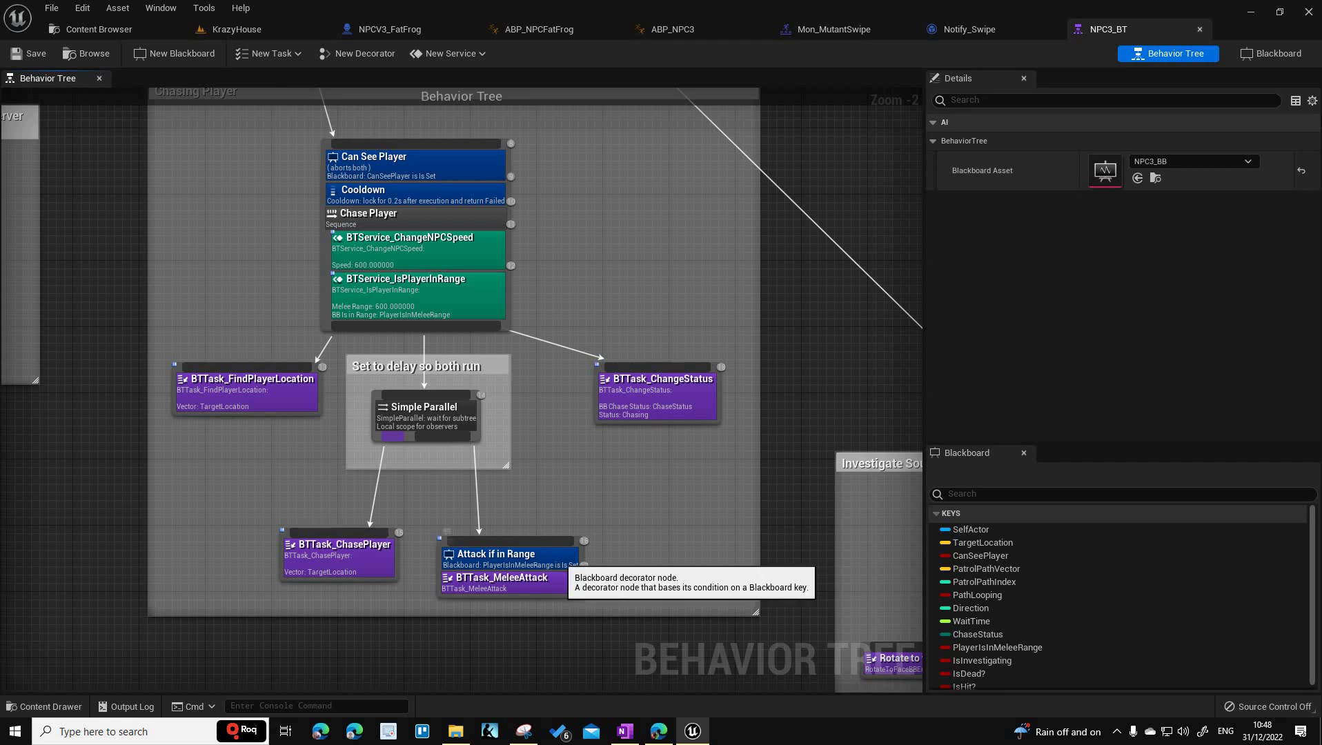
double_click(541, 583)
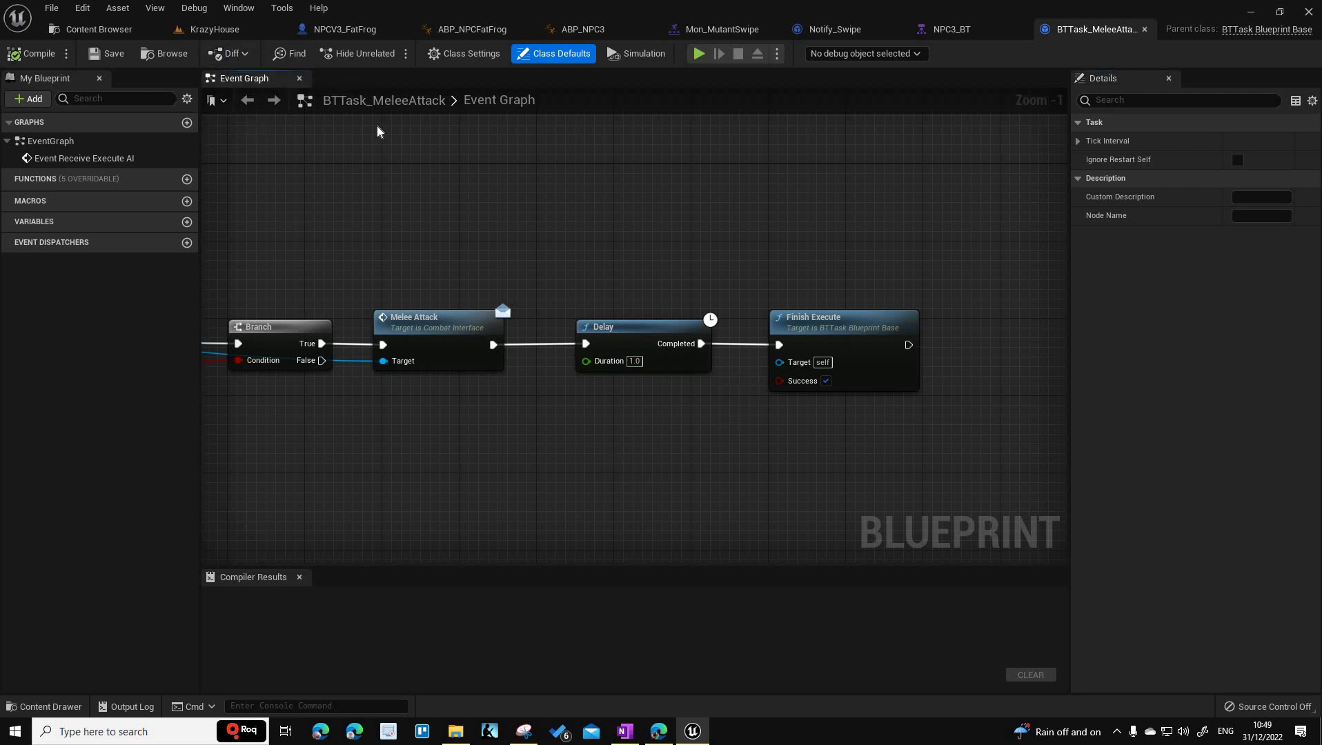
Return to the KrazyHouse level and fly the view to the green floor.
left_click(231, 31)
right_click_drag(552, 311, 669, 277)
right_click_drag(704, 317, 645, 341)
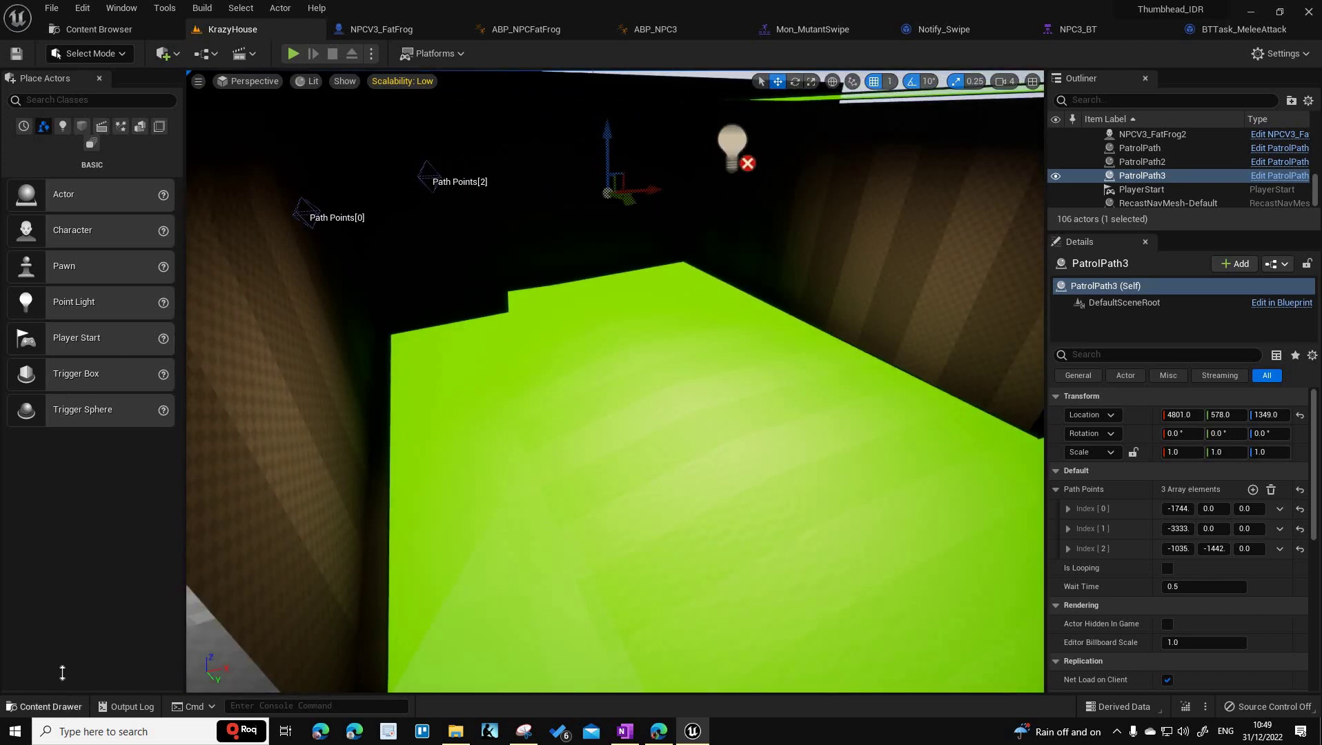
Drop an NPCV3_FatFrog and a PatrolPath onto KrazyHouse's green floor, then select the frog.
left_click(45, 707)
left_click(109, 626)
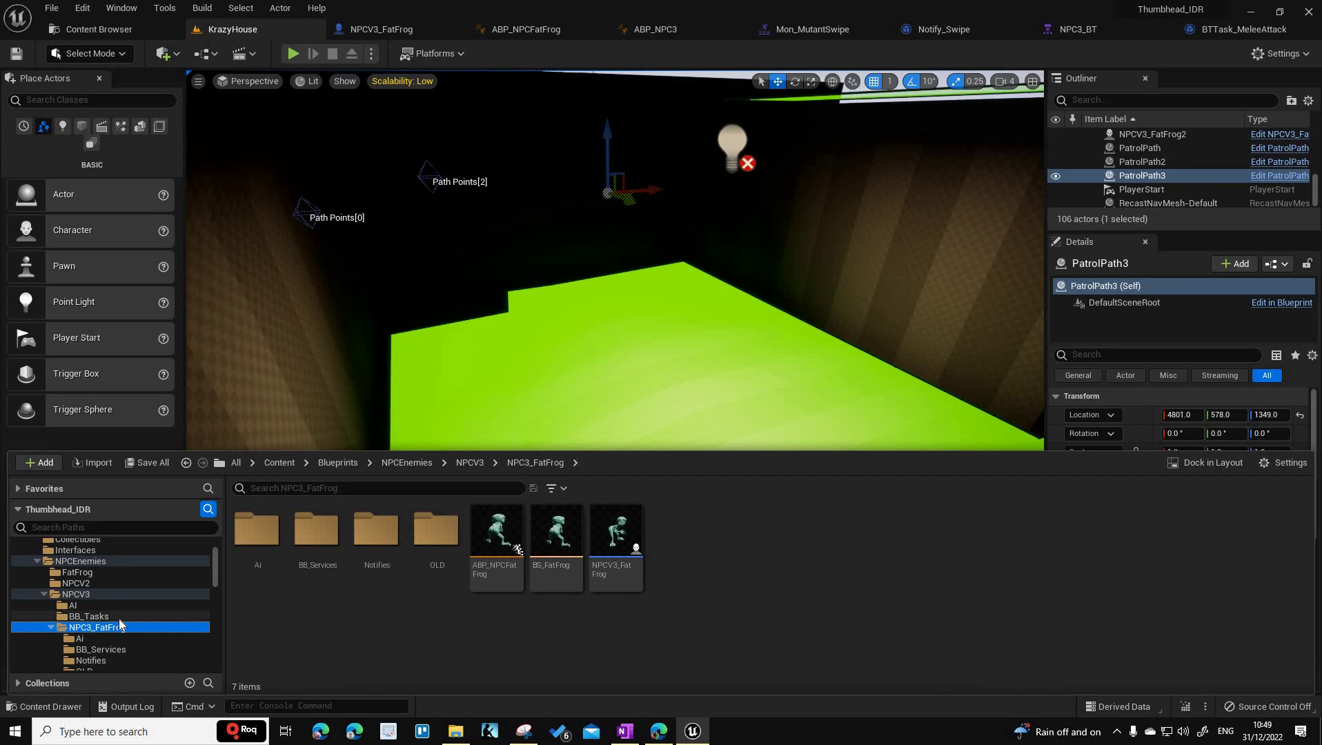
left_click(616, 541)
left_click_drag(653, 322, 656, 314)
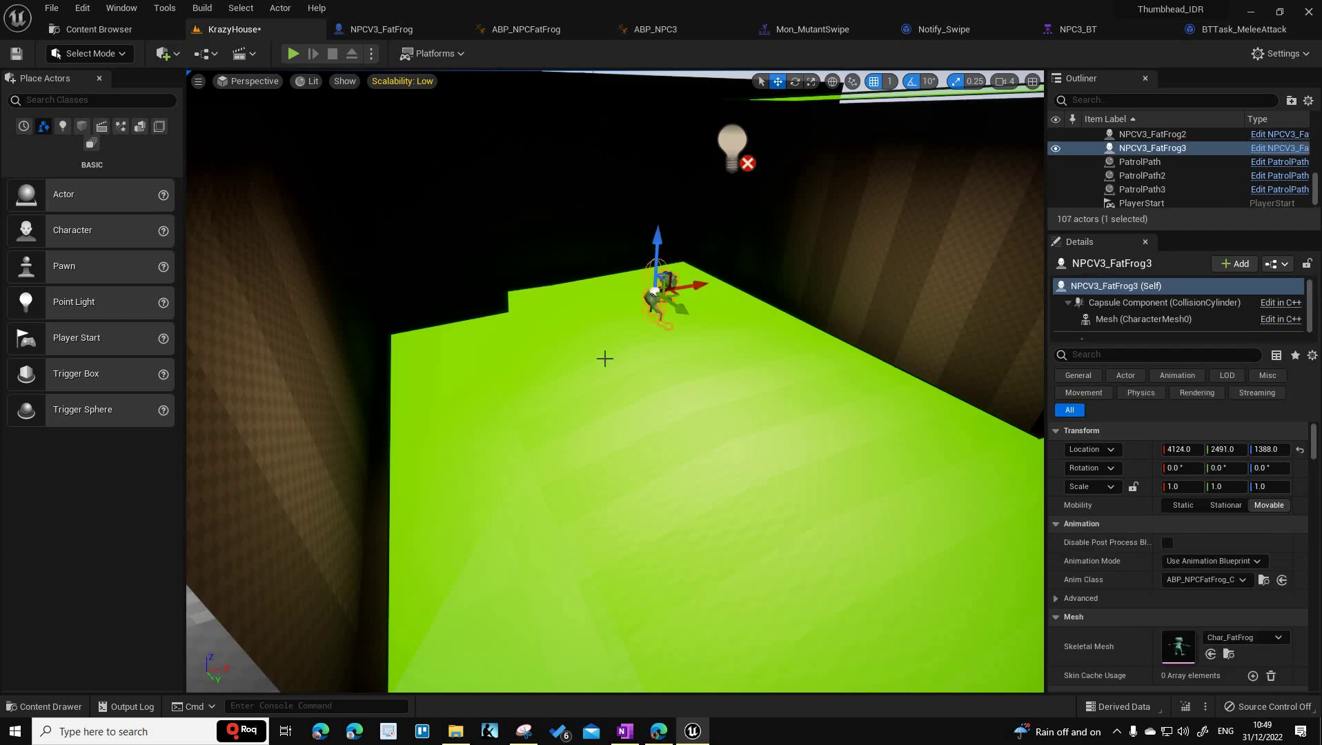
left_click(82, 709)
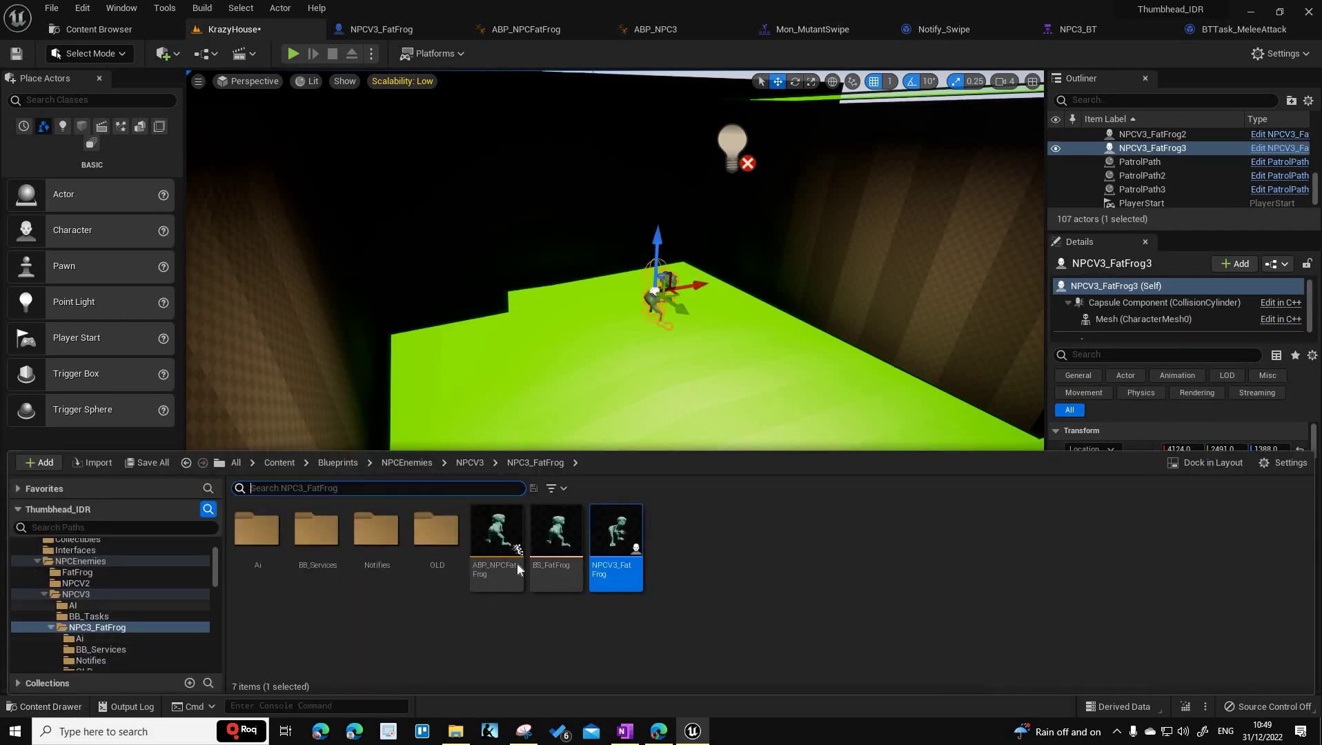
left_click_drag(442, 538, 682, 319)
left_click(657, 296)
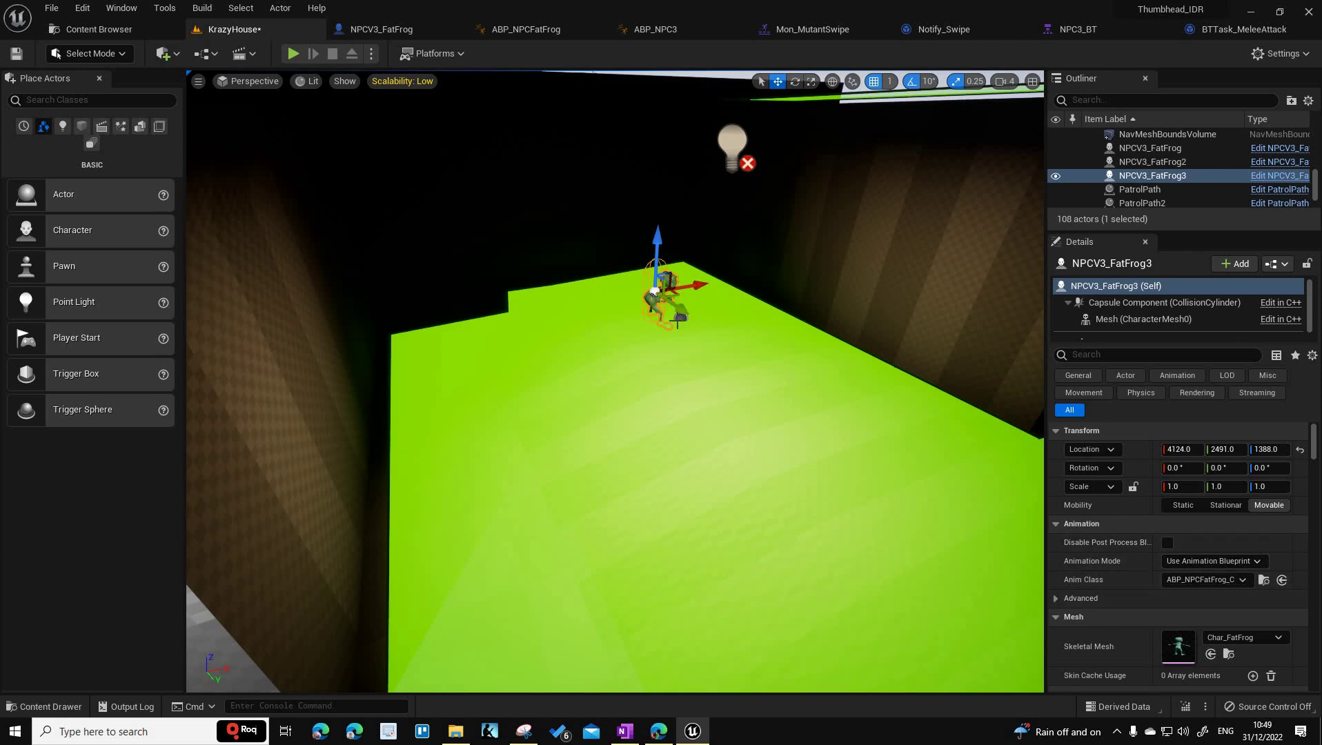
Assign PatrolPath4 as the frog's Patrol Path with the eyedropper and select that path.
scroll(1228, 608, "down", 3)
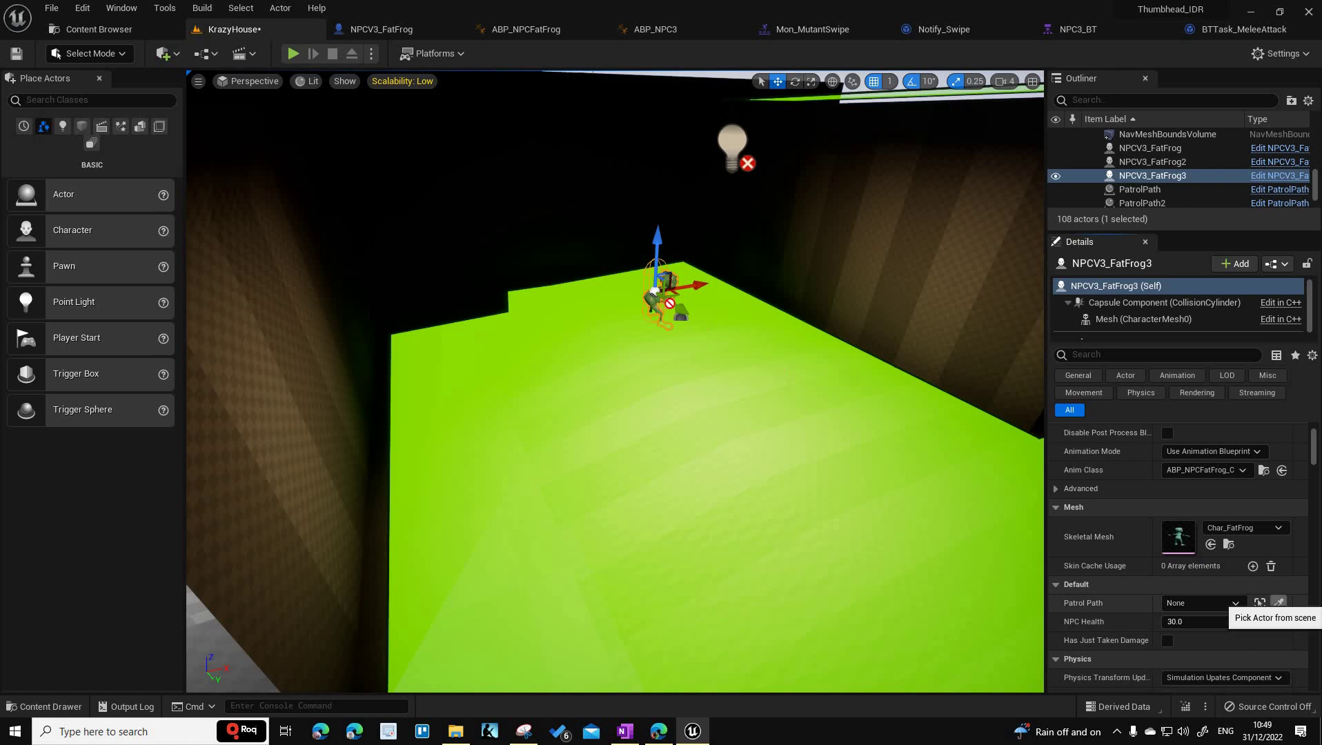
left_click(1279, 603)
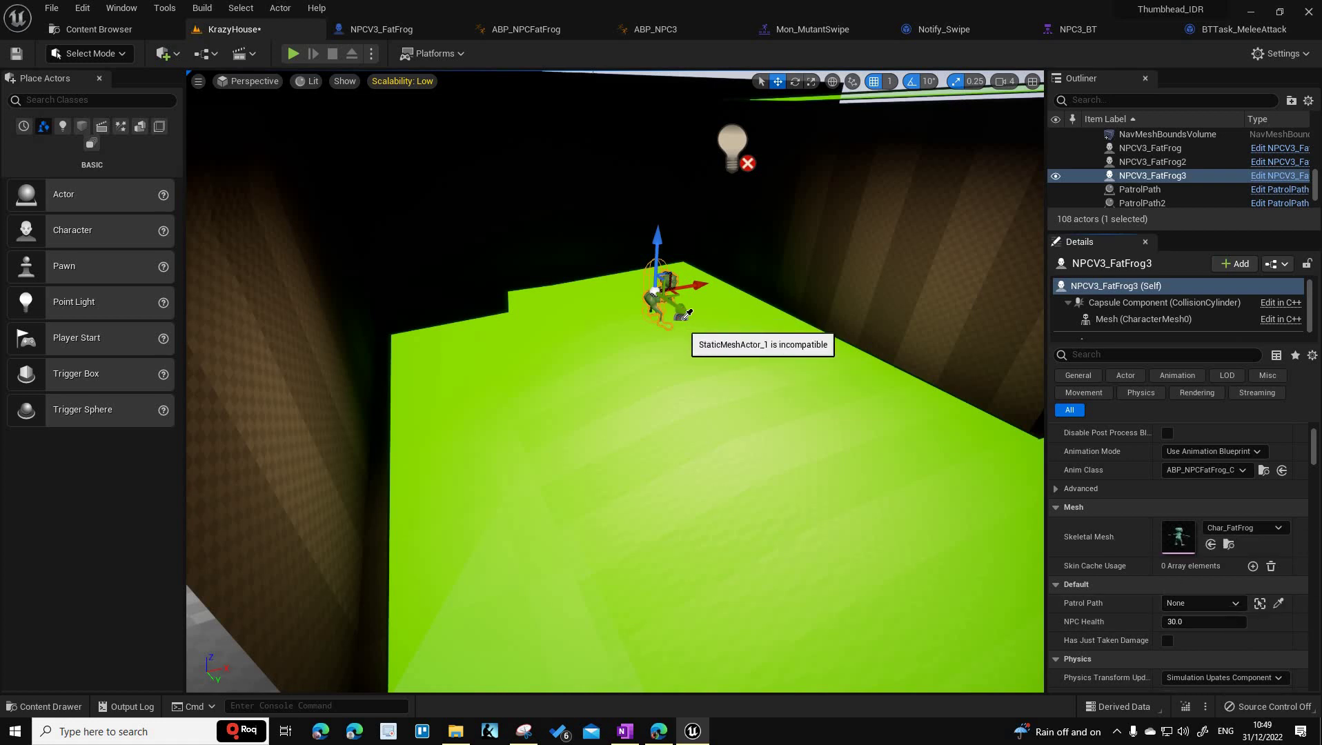
left_click(683, 323)
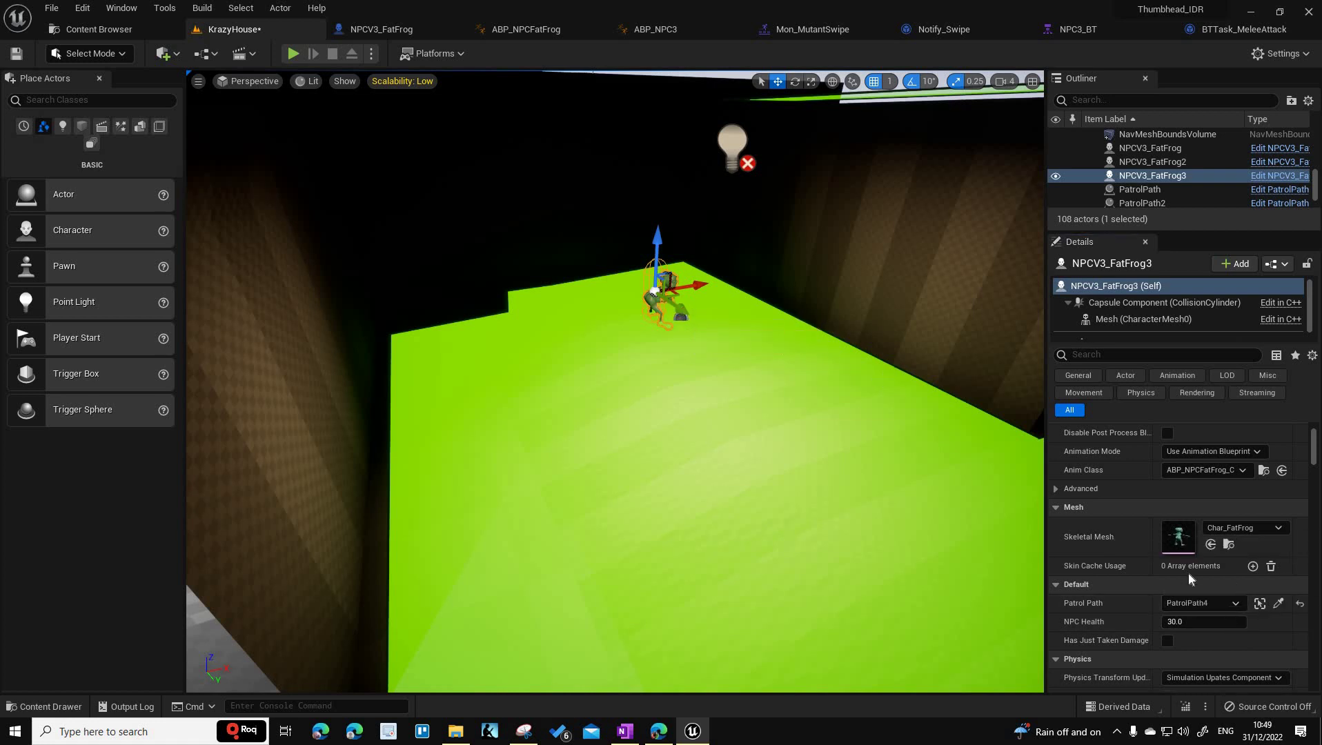
left_click(682, 317)
right_click_drag(725, 318, 734, 315)
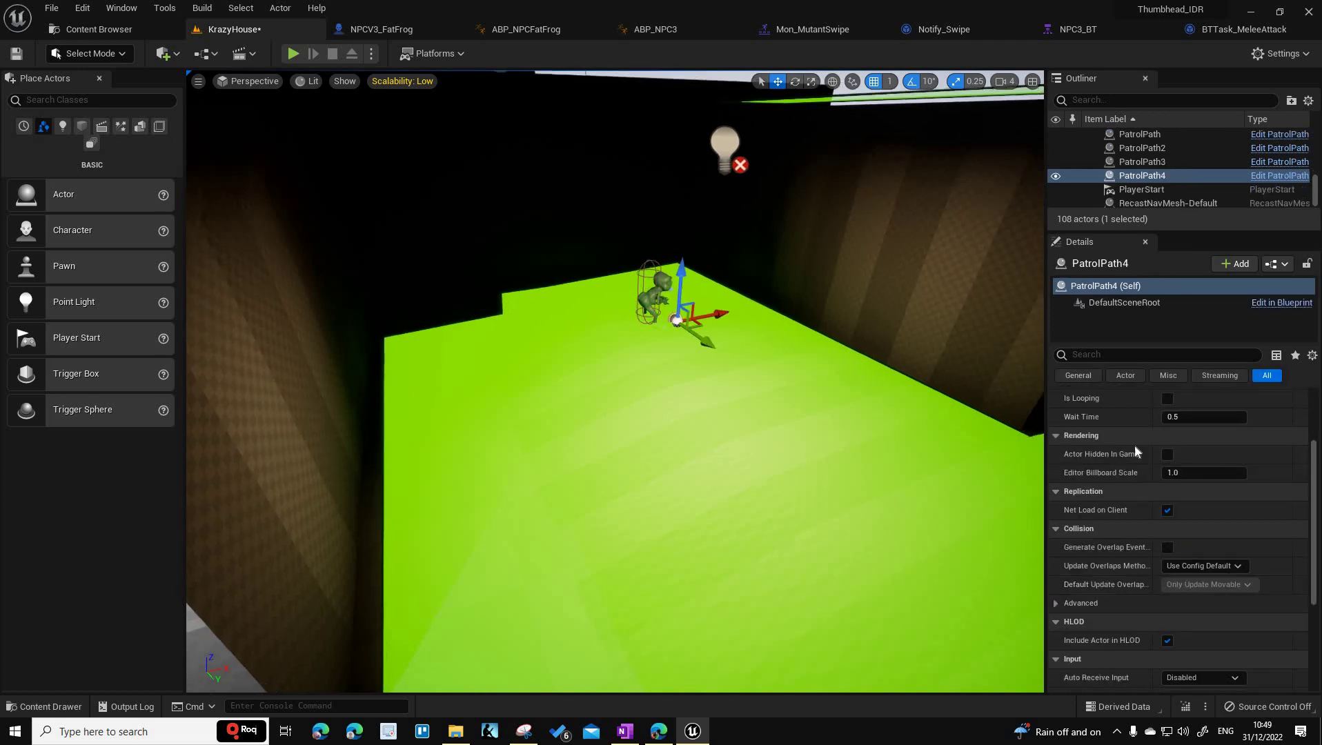
Add two points to PatrolPath4 and offset the second to about 696, 369, 0.
scroll(1238, 512, "up", 3)
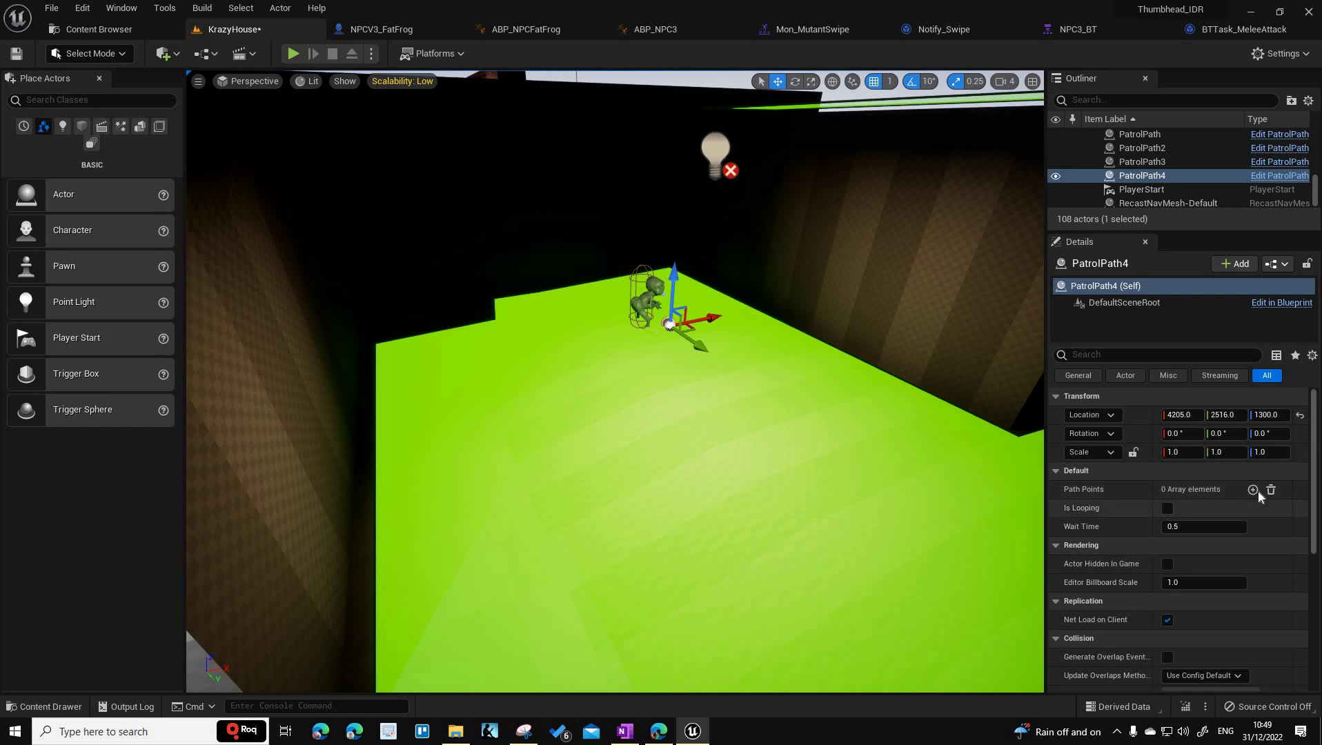
left_click(1253, 490)
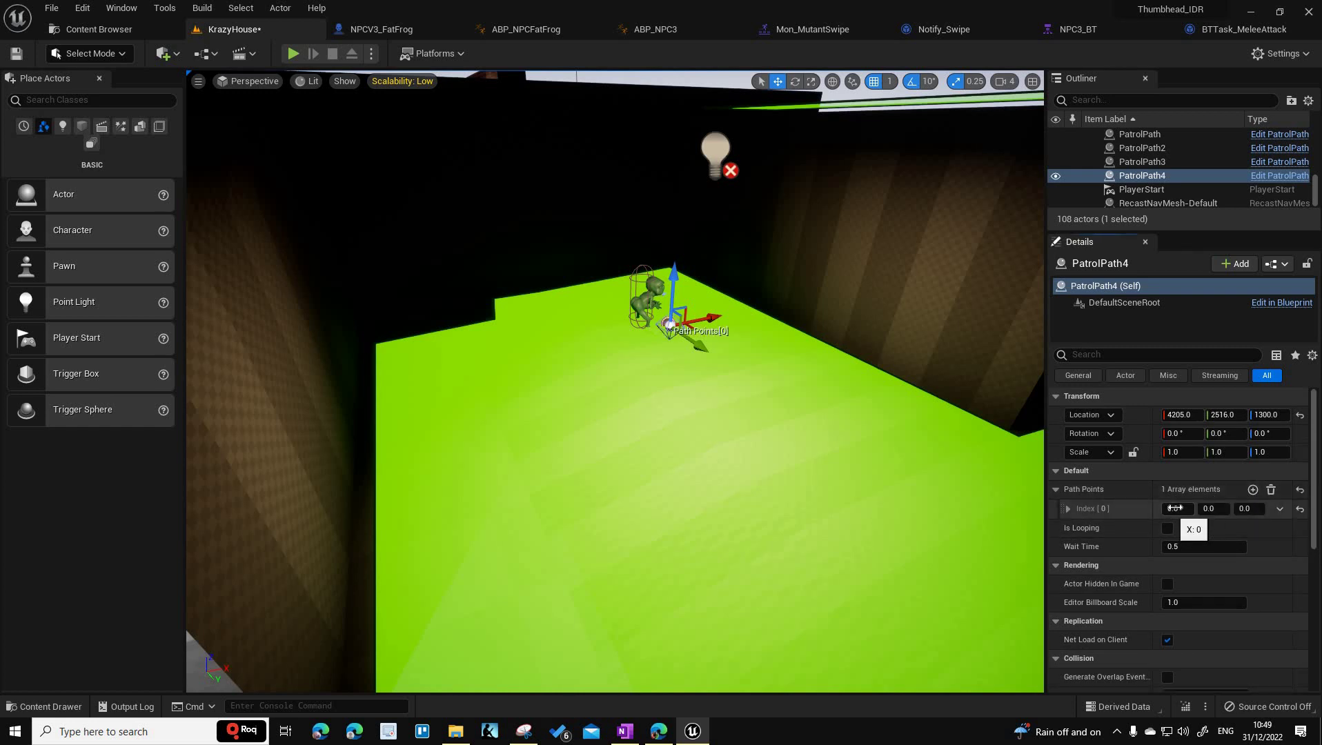
left_click(1253, 490)
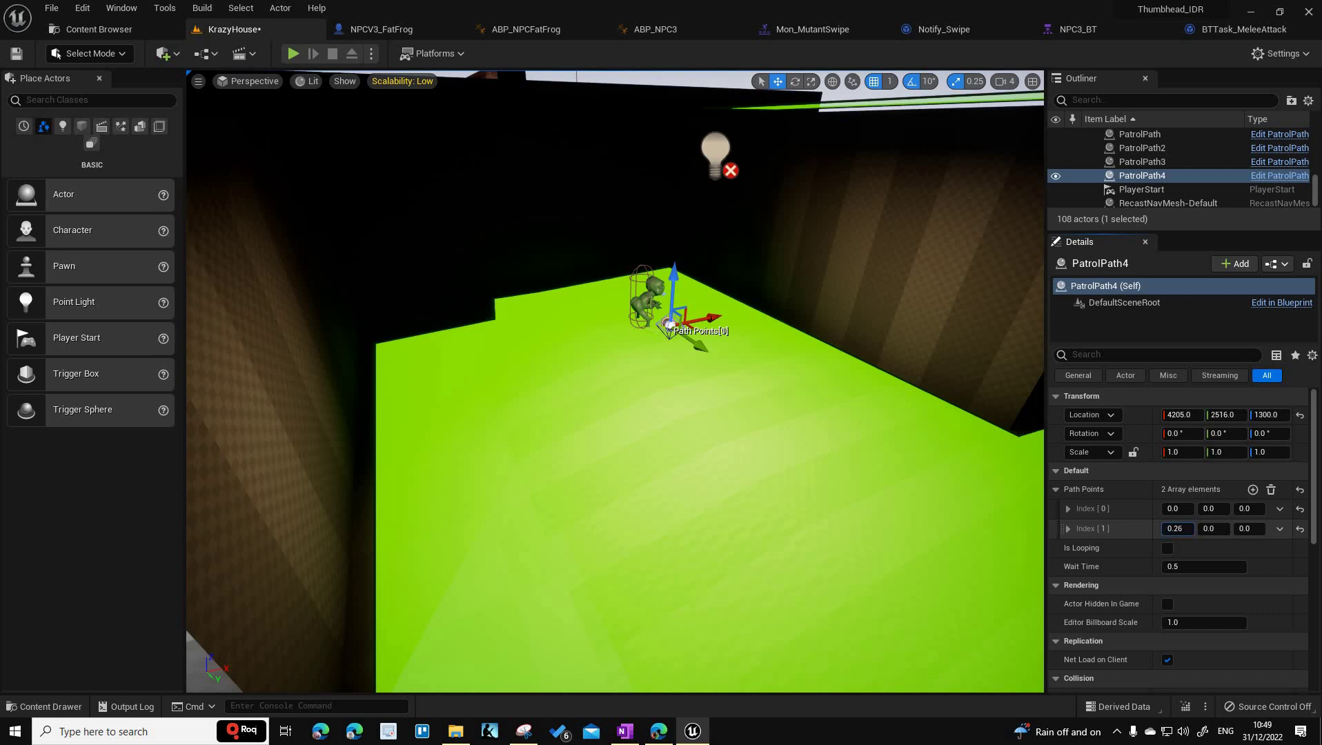
left_click_drag(1178, 530, 1218, 529)
right_click_drag(616, 381, 621, 234)
right_click_drag(978, 410, 978, 409)
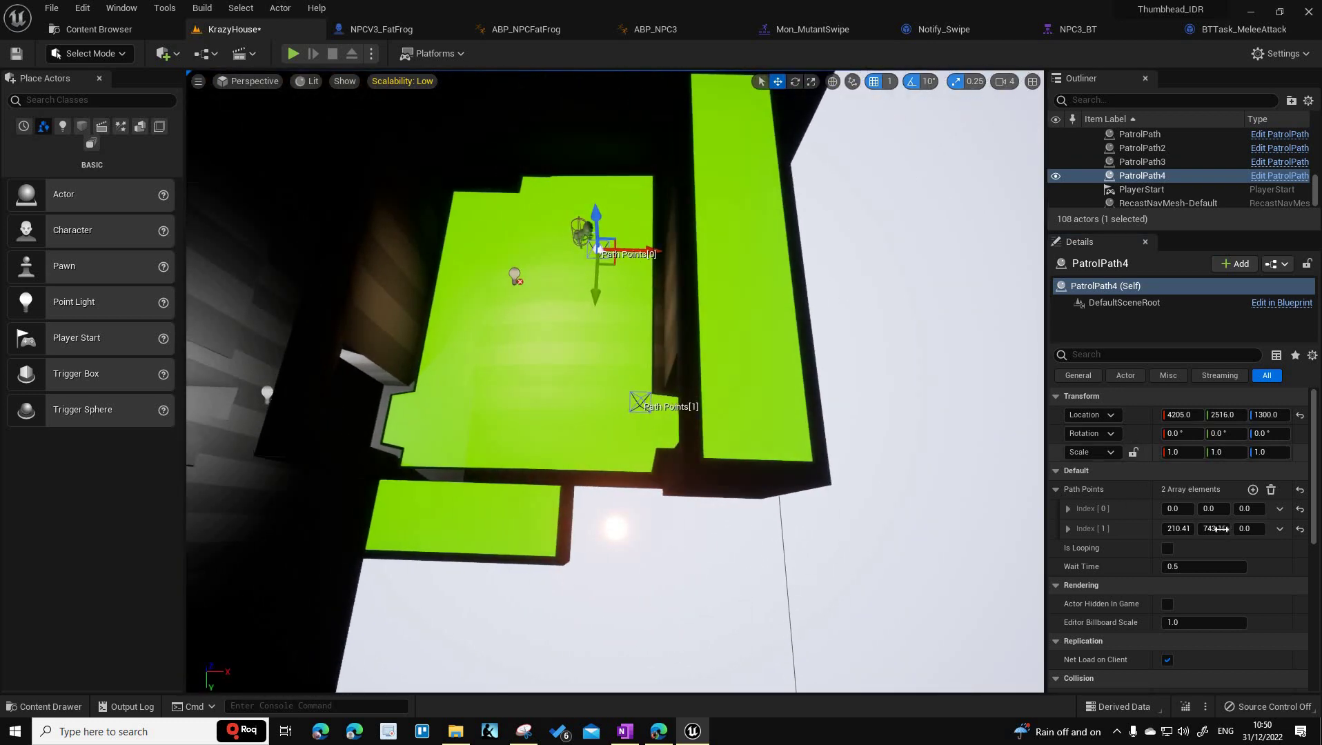
mouse_move(1215, 528)
left_mouse_down()
mouse_move(1242, 529)
mouse_move(1187, 528)
mouse_move(1223, 529)
left_mouse_up()
right_click_drag(882, 402, 881, 289)
key("f")
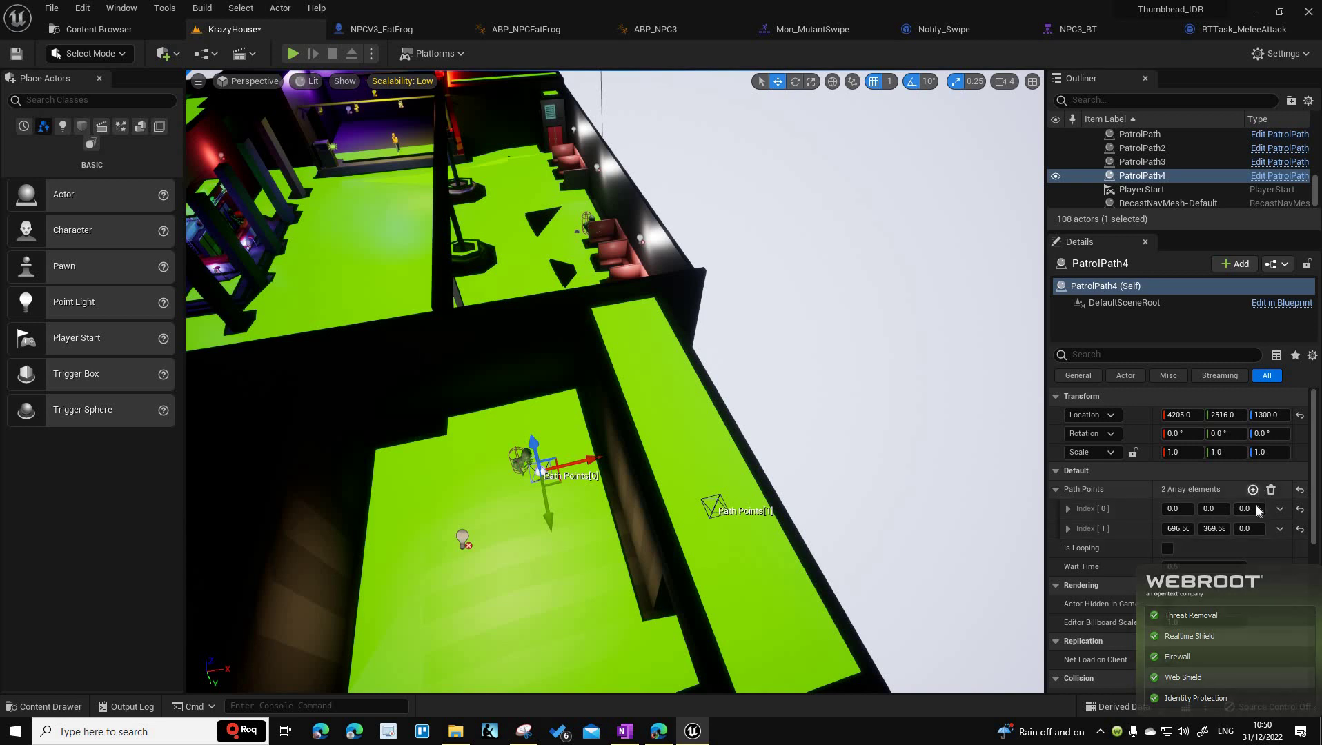
Add a third and fourth path point, offsetting them (fourth near -659.5, 0, 0), and save the level.
left_click(1253, 490)
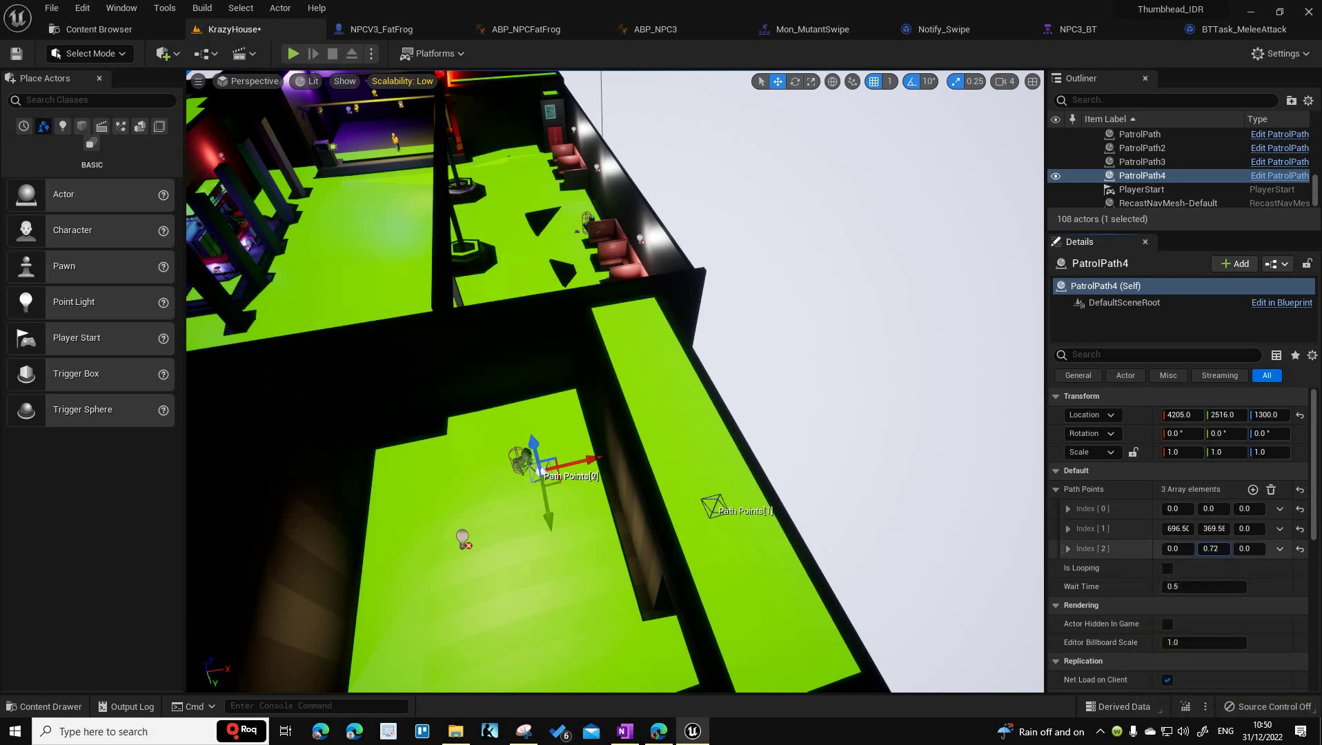
mouse_move(1213, 549)
left_mouse_down()
mouse_move(1225, 549)
mouse_move(1104, 549)
left_mouse_up()
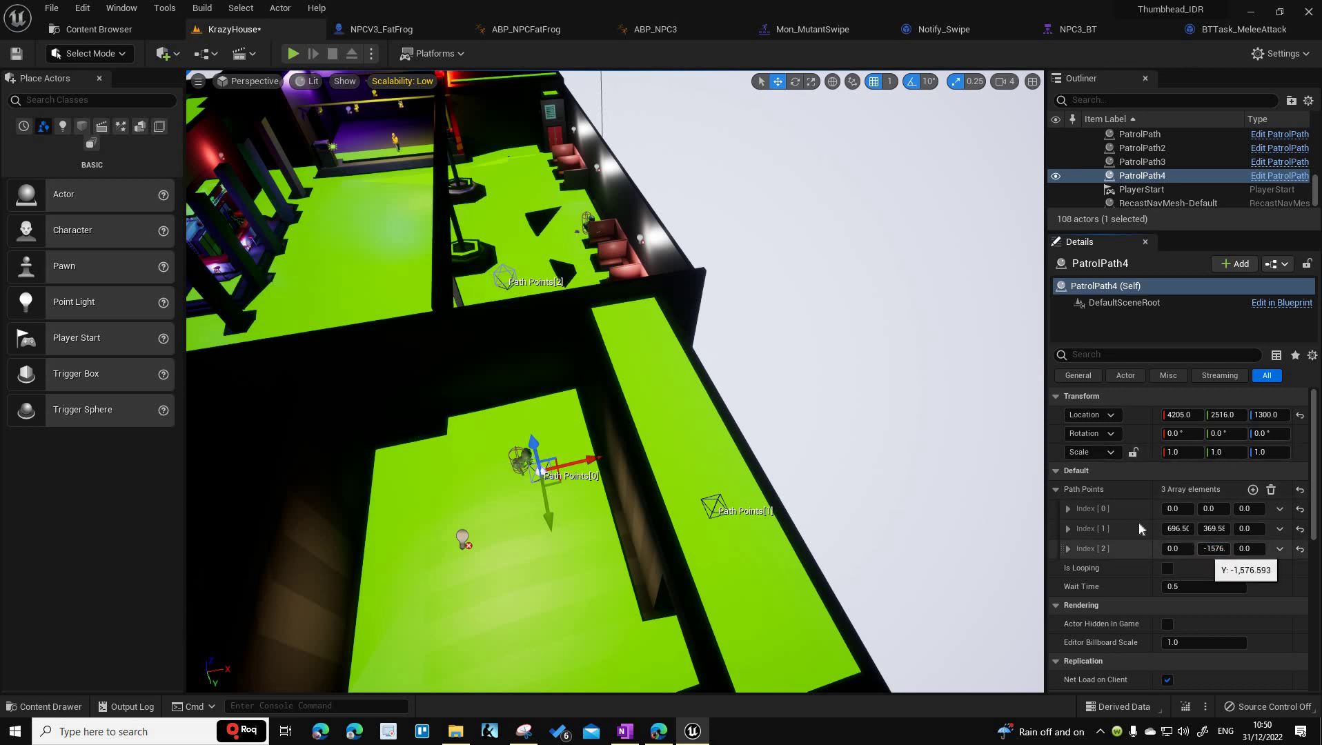
left_click(1253, 490)
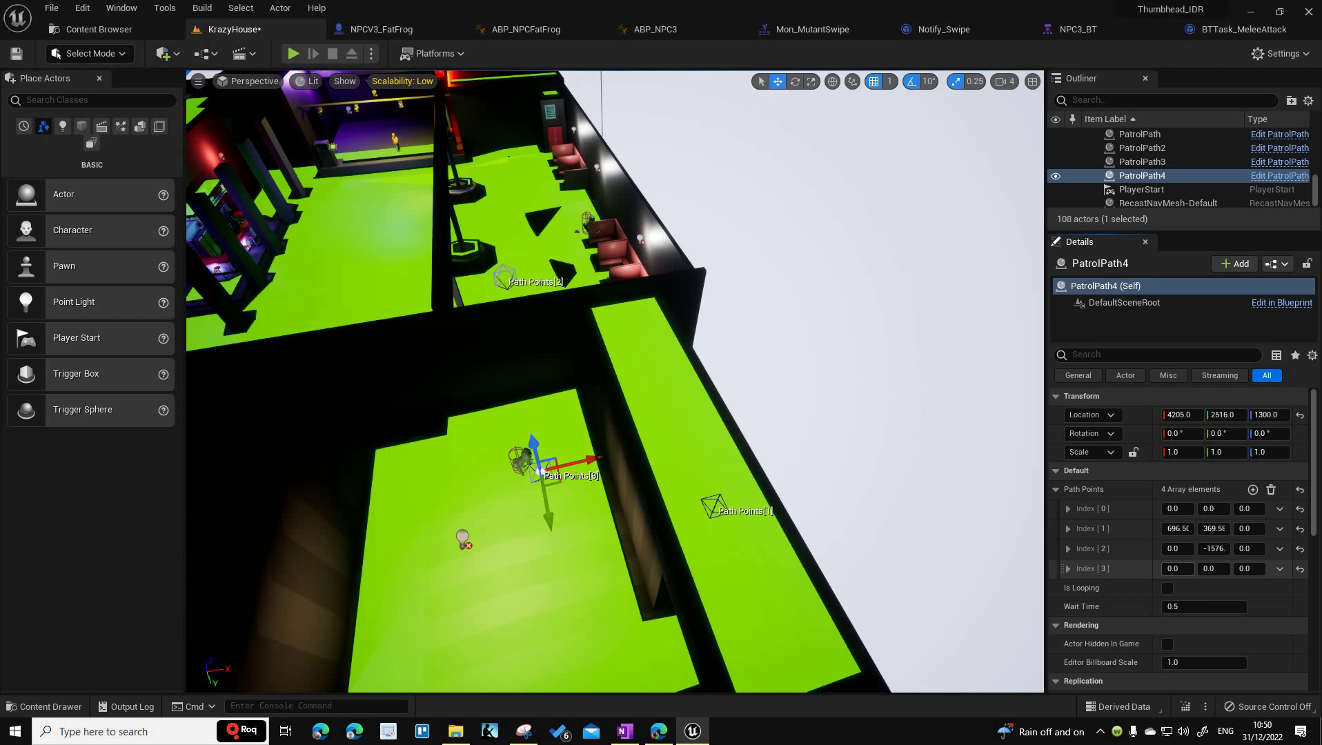
left_click_drag(1177, 568, 1129, 569)
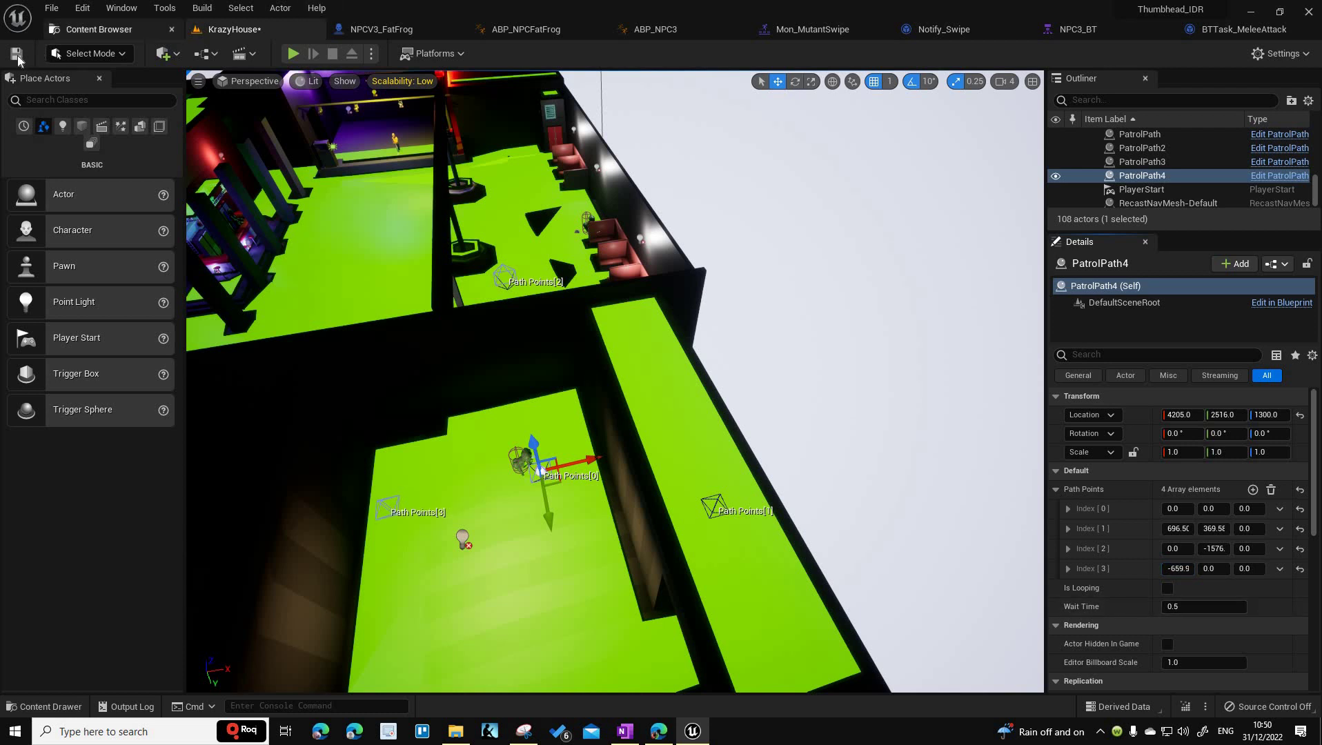
key("ctrl+s")
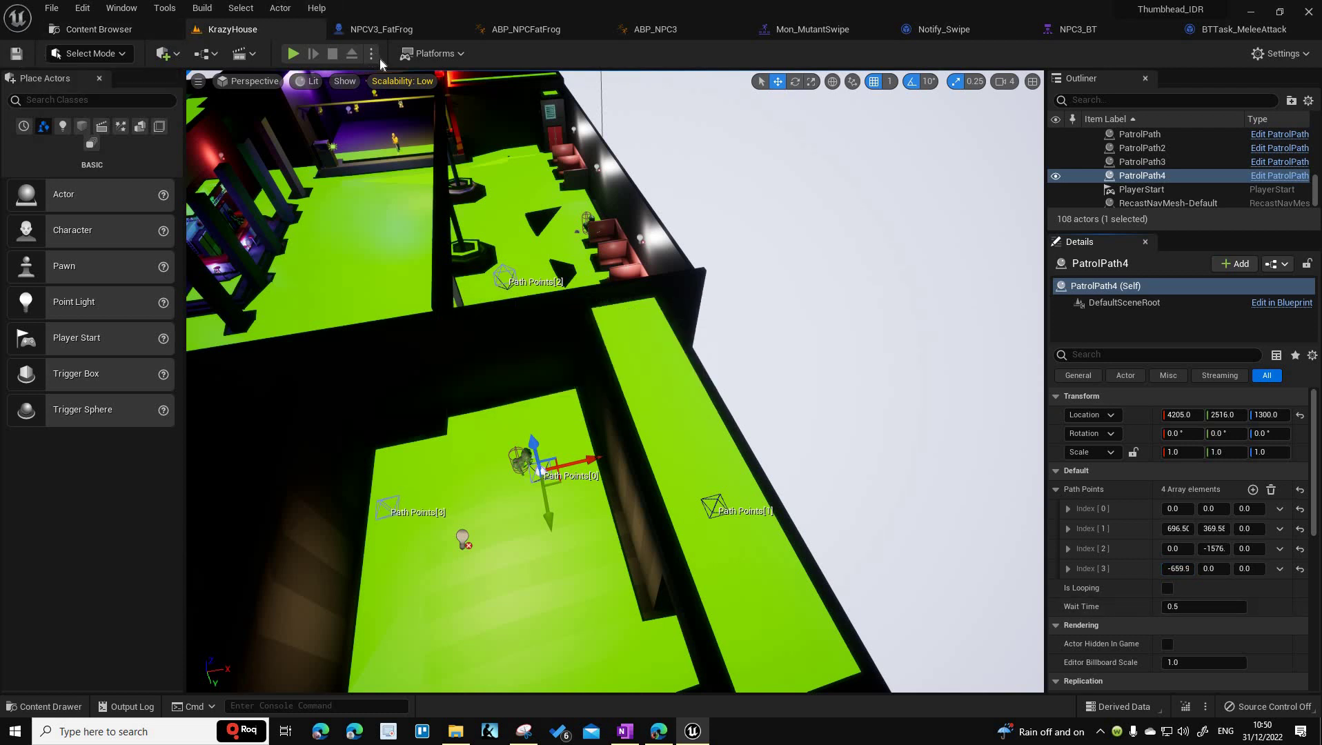
Simulate the level and fly in to watch the frog at PatrolPath4.
left_click(373, 55)
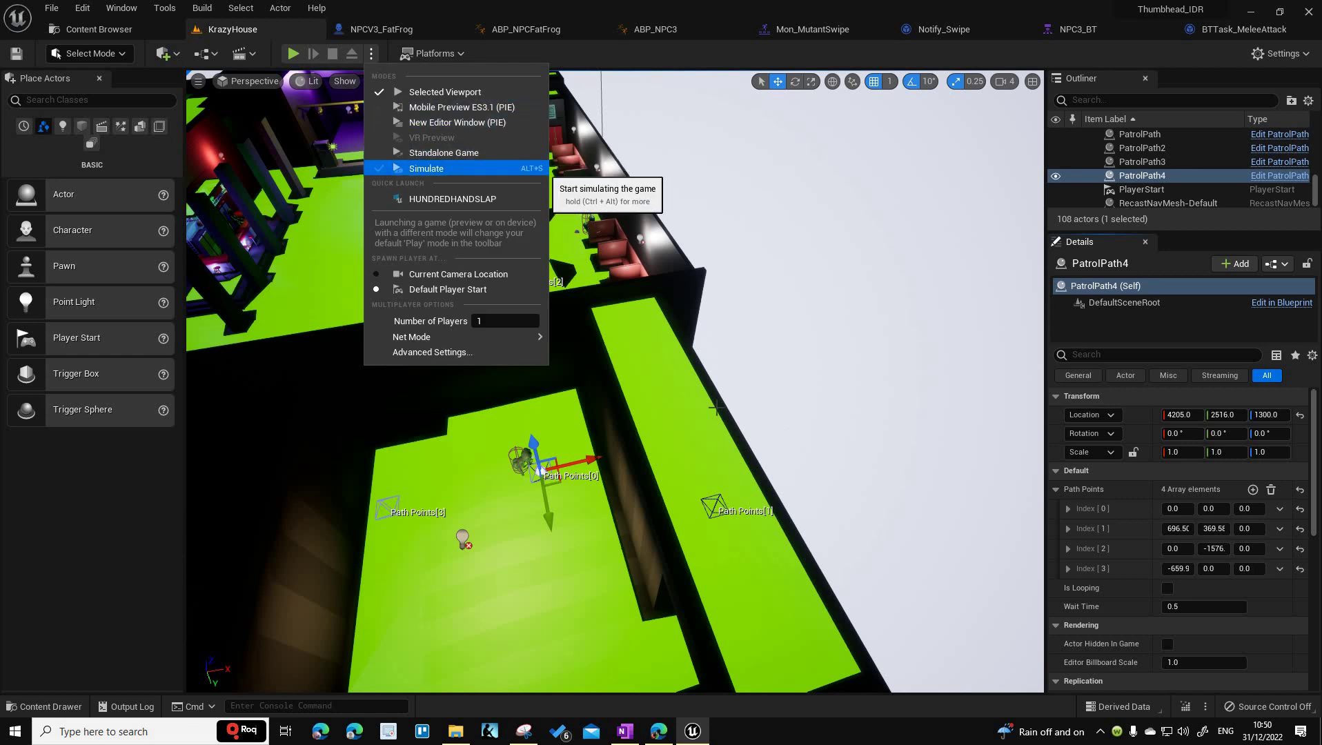
left_click(424, 169)
key("f")
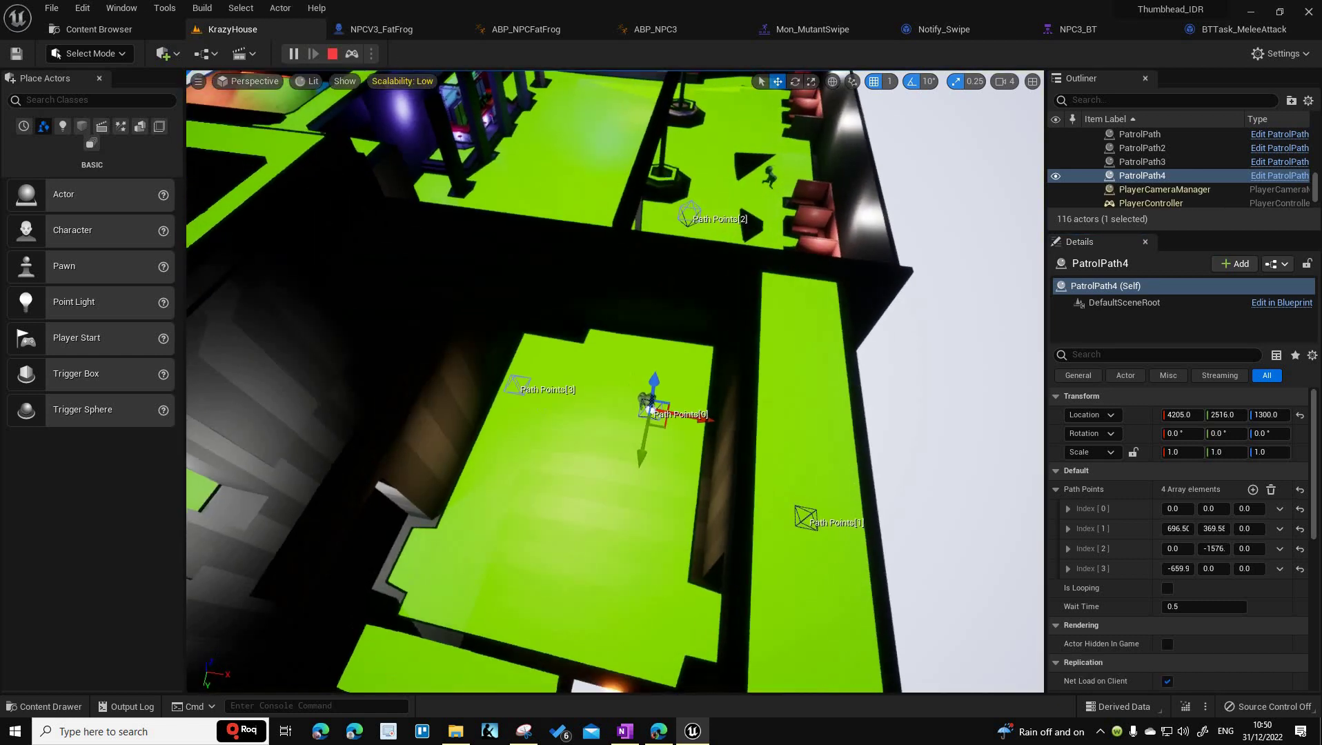
right_click_drag(615, 381, 684, 363)
key("w")
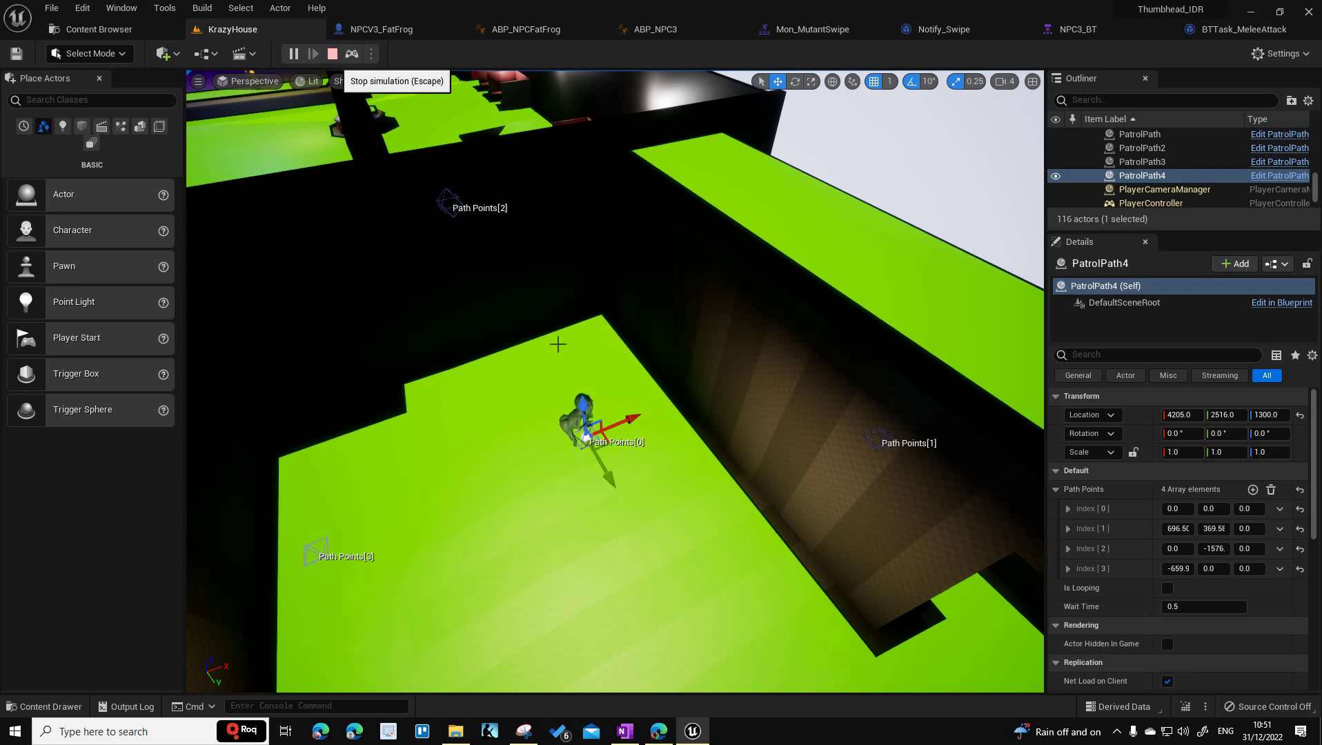
Stop the simulation and pull the view back over the whole level.
left_click(334, 54)
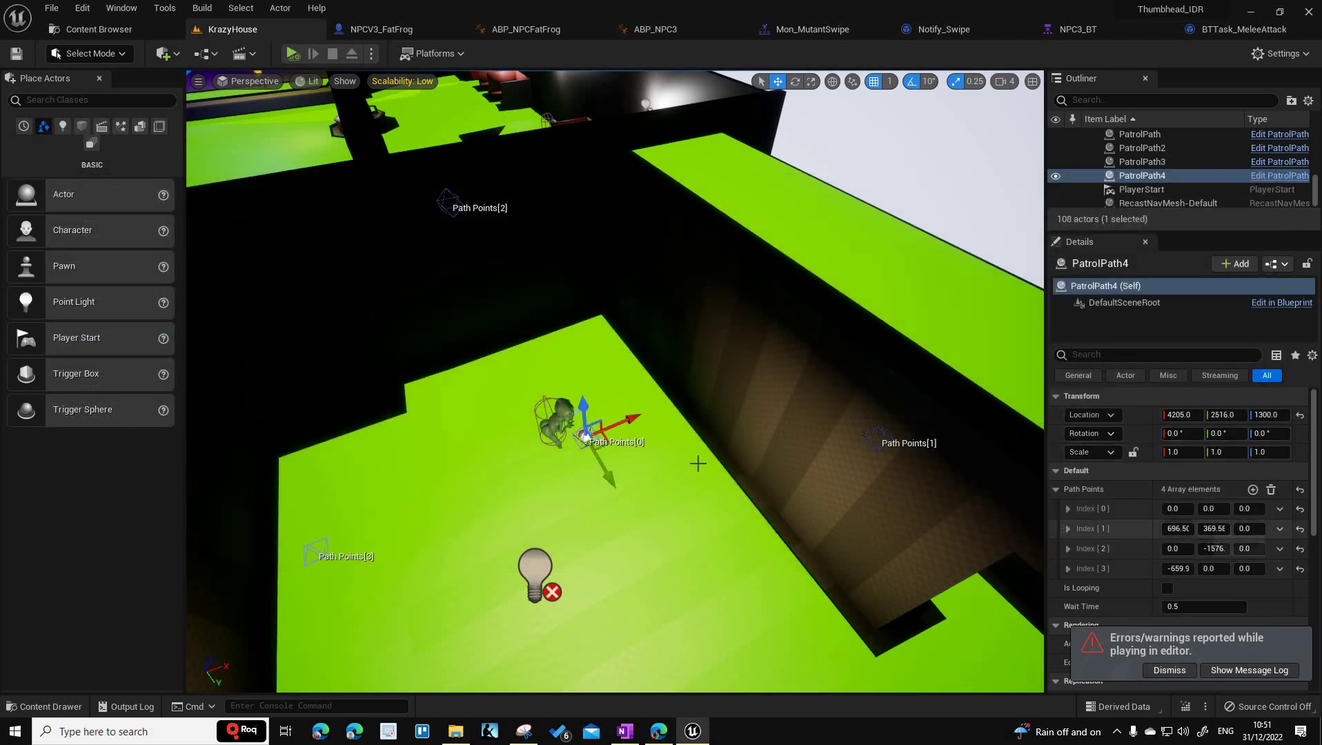
key("s")
right_click_drag(614, 414, 521, 378)
right_click_drag(622, 483, 595, 476)
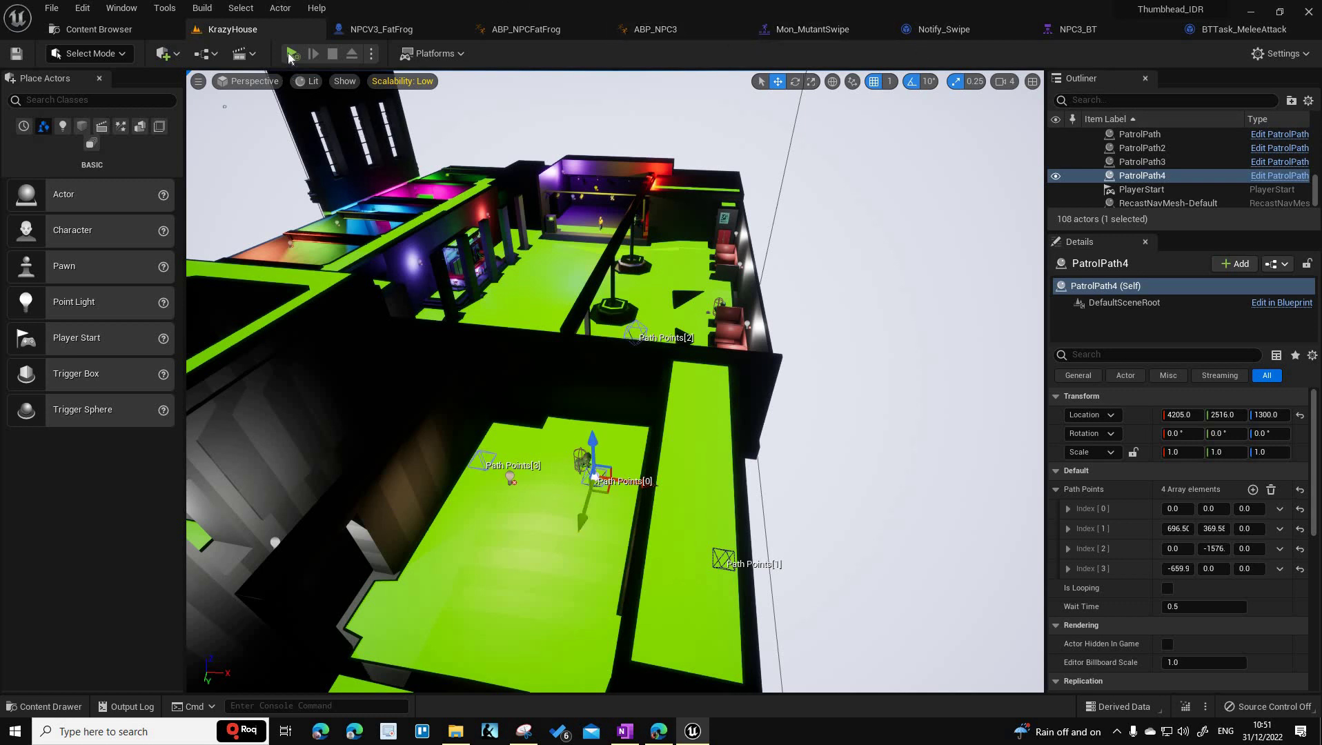
Simulate again and fly in close around the frog NPC at its first path point.
left_click(292, 53)
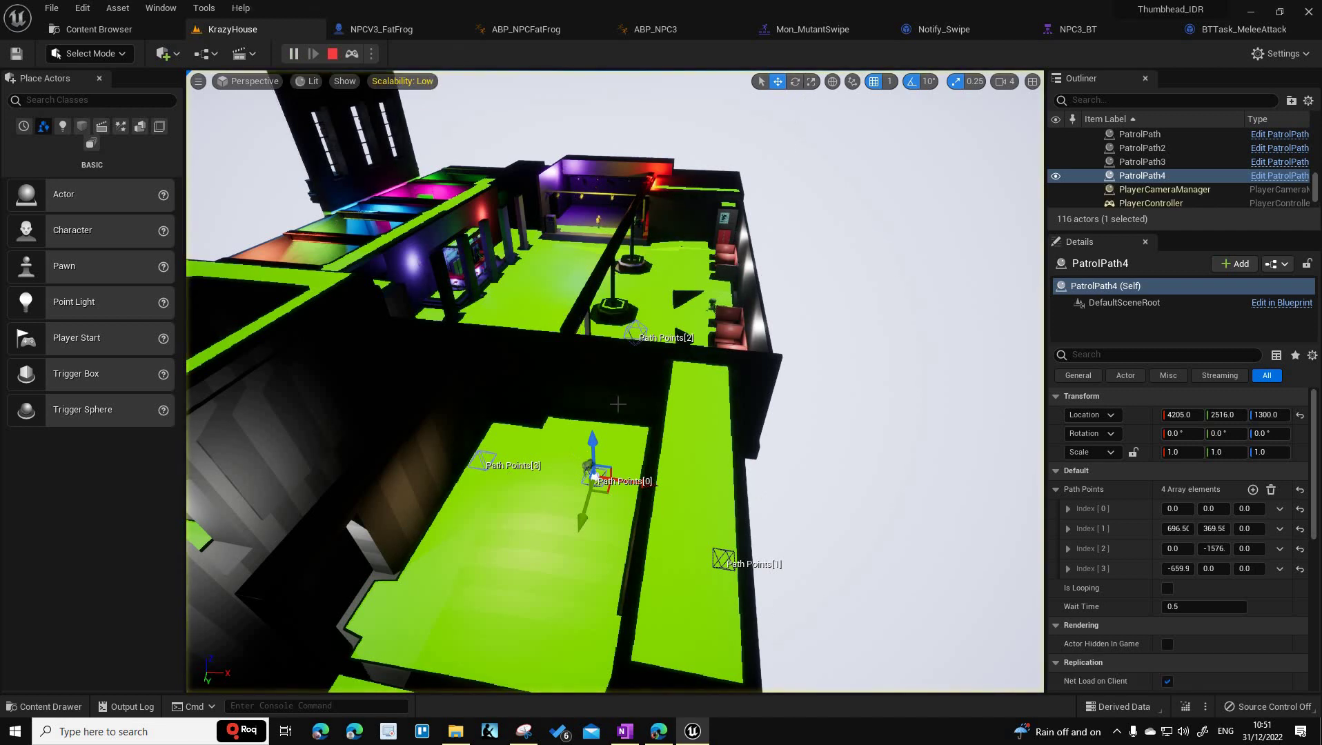
key("w")
right_click_drag(615, 382, 579, 436)
key("a")
key("s")
key("d")
key("w")
key("d")
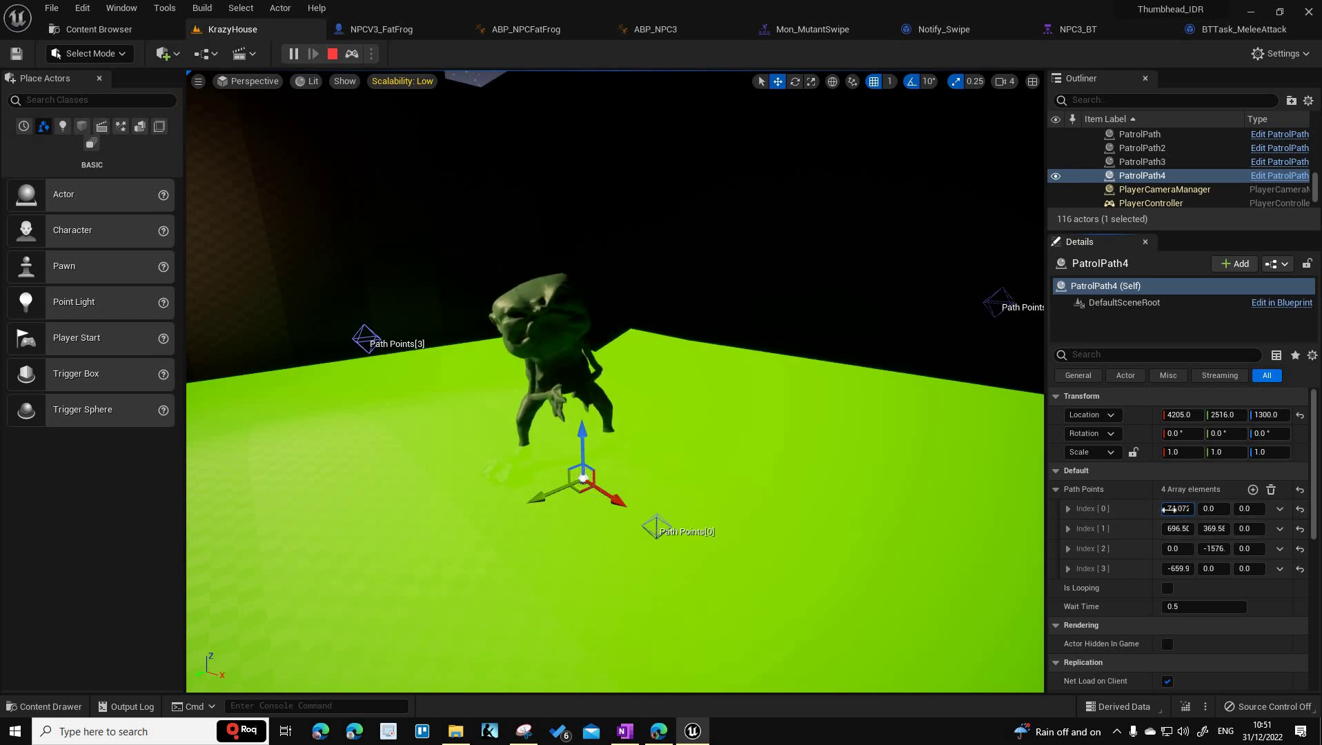
Pull back and swing around PatrolPath4 to watch the frog patrol between points.
mouse_move(580, 435)
right_mouse_down()
mouse_move(654, 418)
mouse_move(586, 425)
right_mouse_up()
key("a")
key("s")
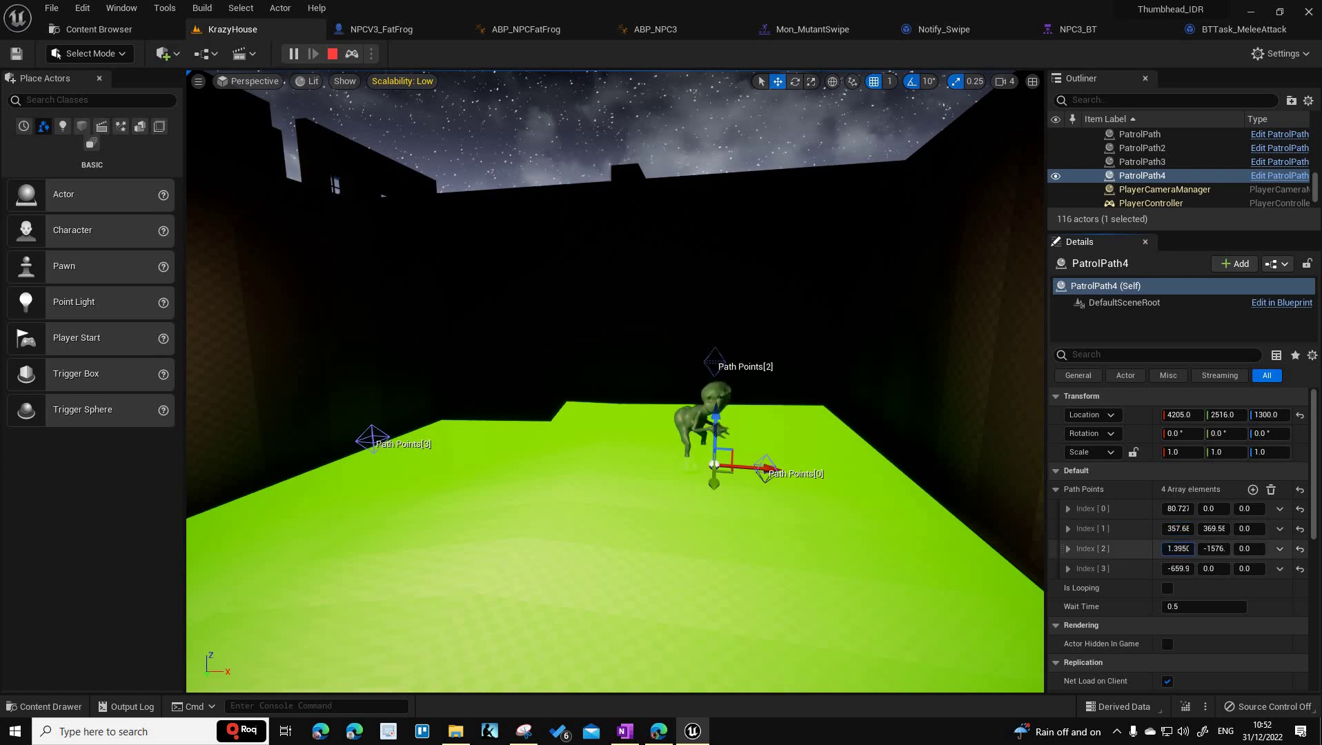
right_click_drag(614, 414, 646, 443)
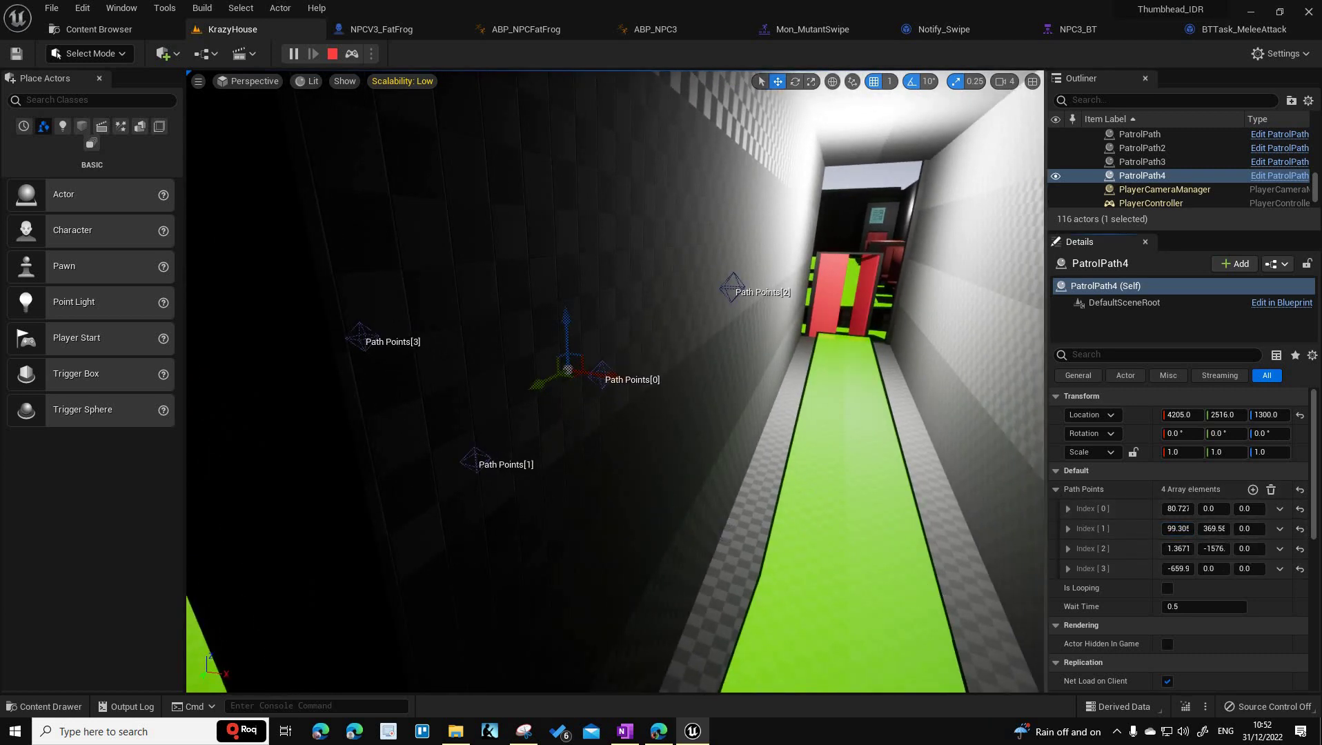
right_click_drag(583, 424, 592, 422)
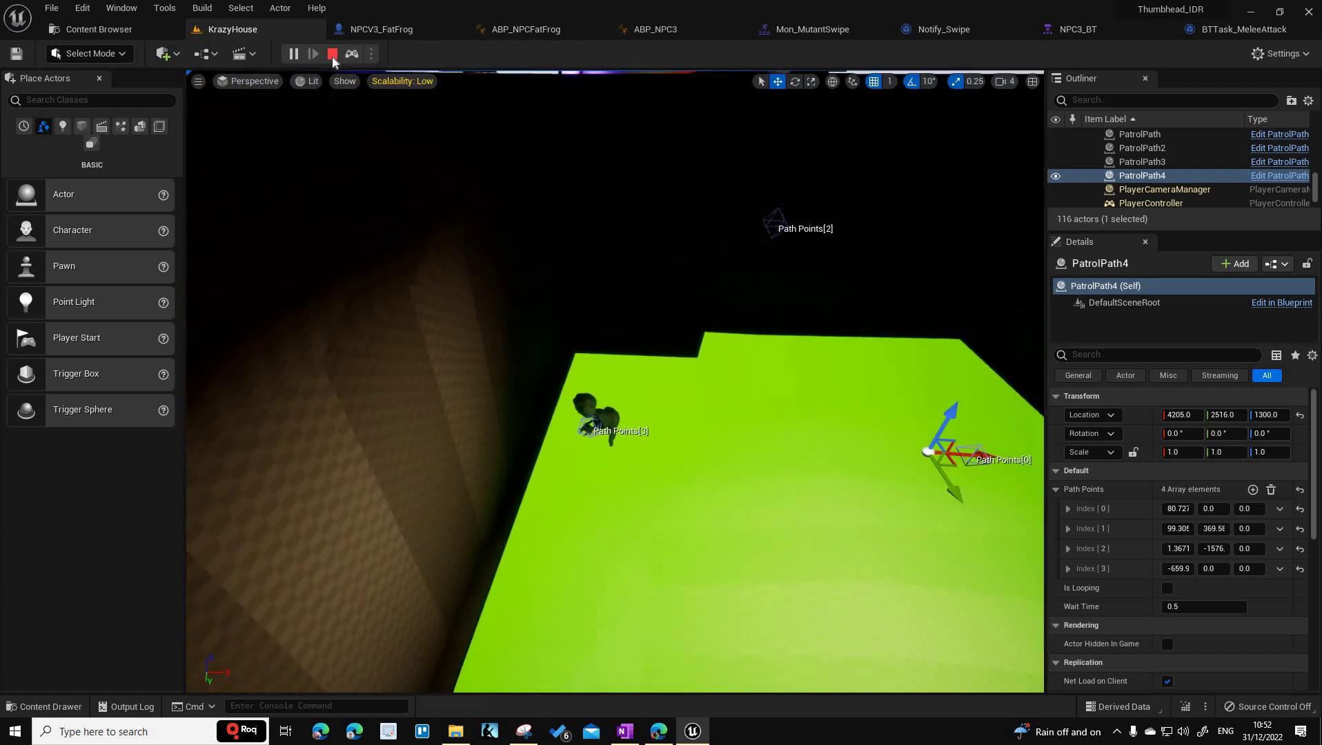
Stop the simulation and play the level in a New Editor Window (PIE).
left_click(334, 55)
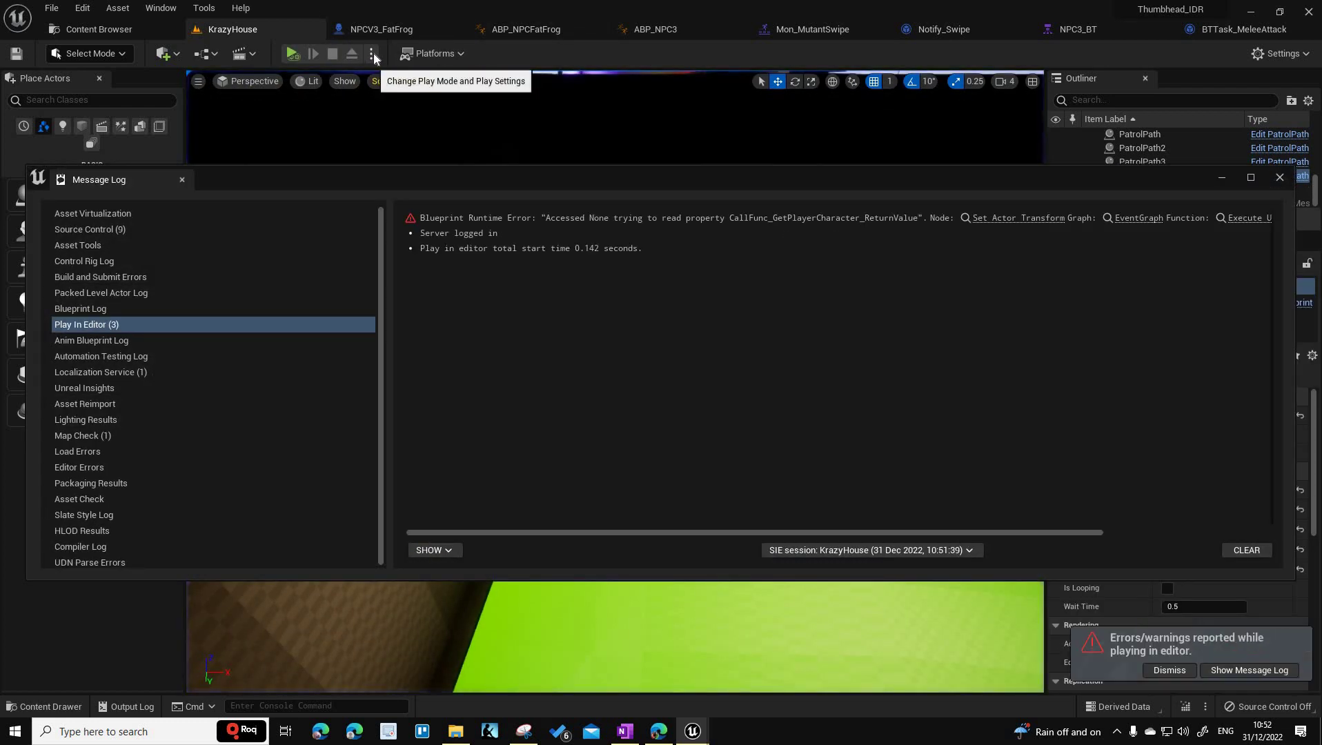
left_click(371, 53)
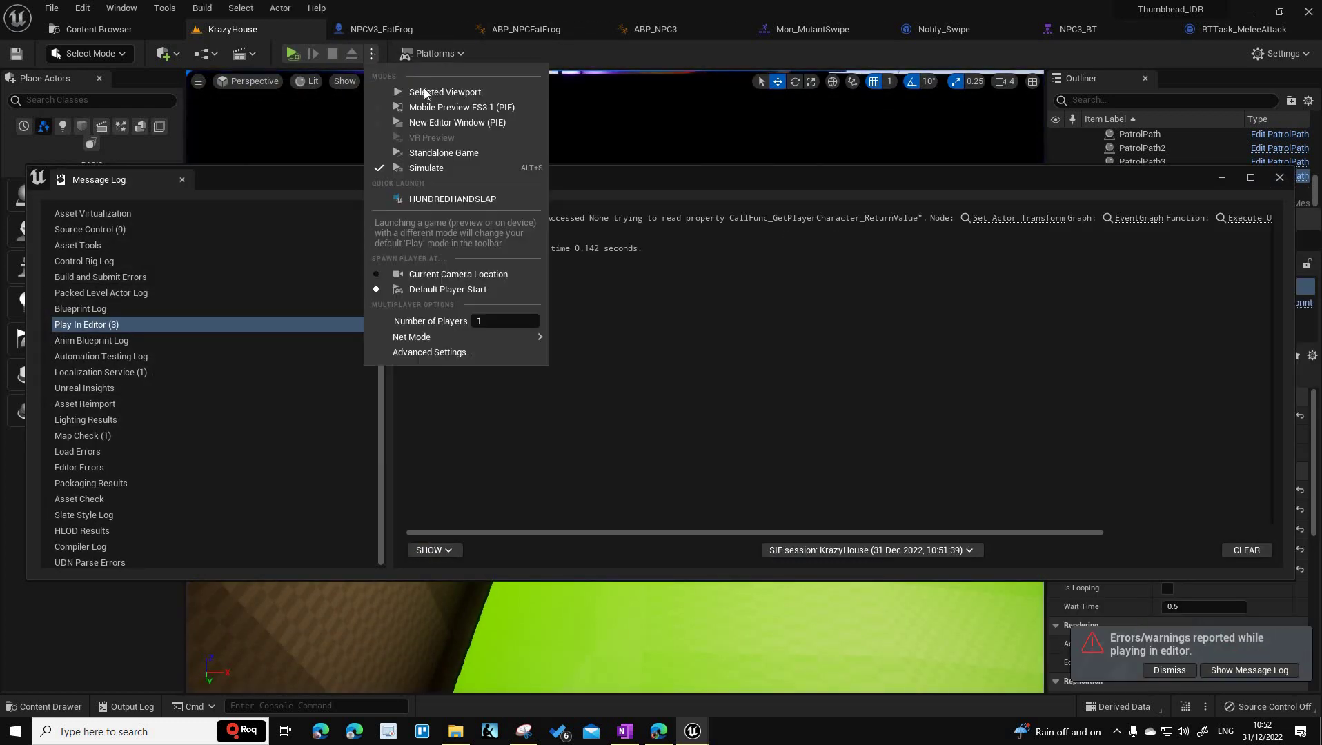
left_click(433, 123)
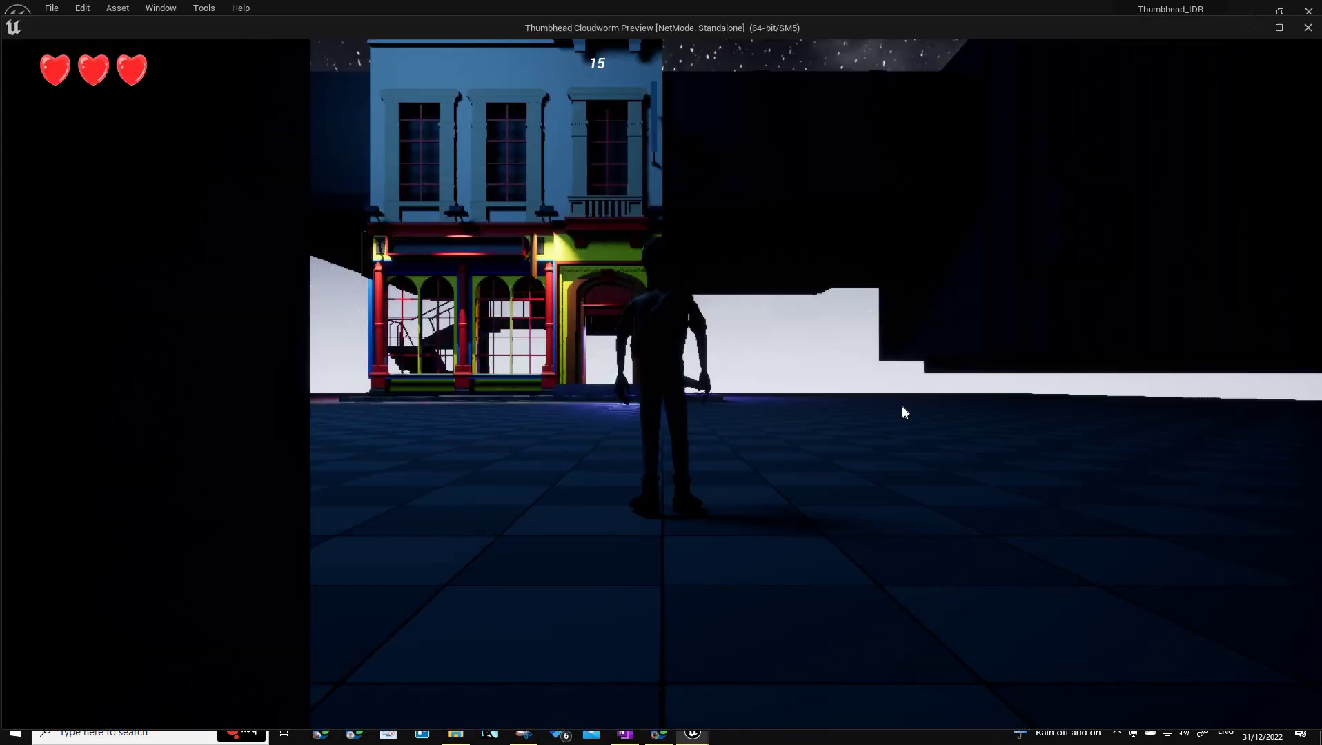
Run the character through the building, up the red staircase and across the walkways.
left_click(662, 384)
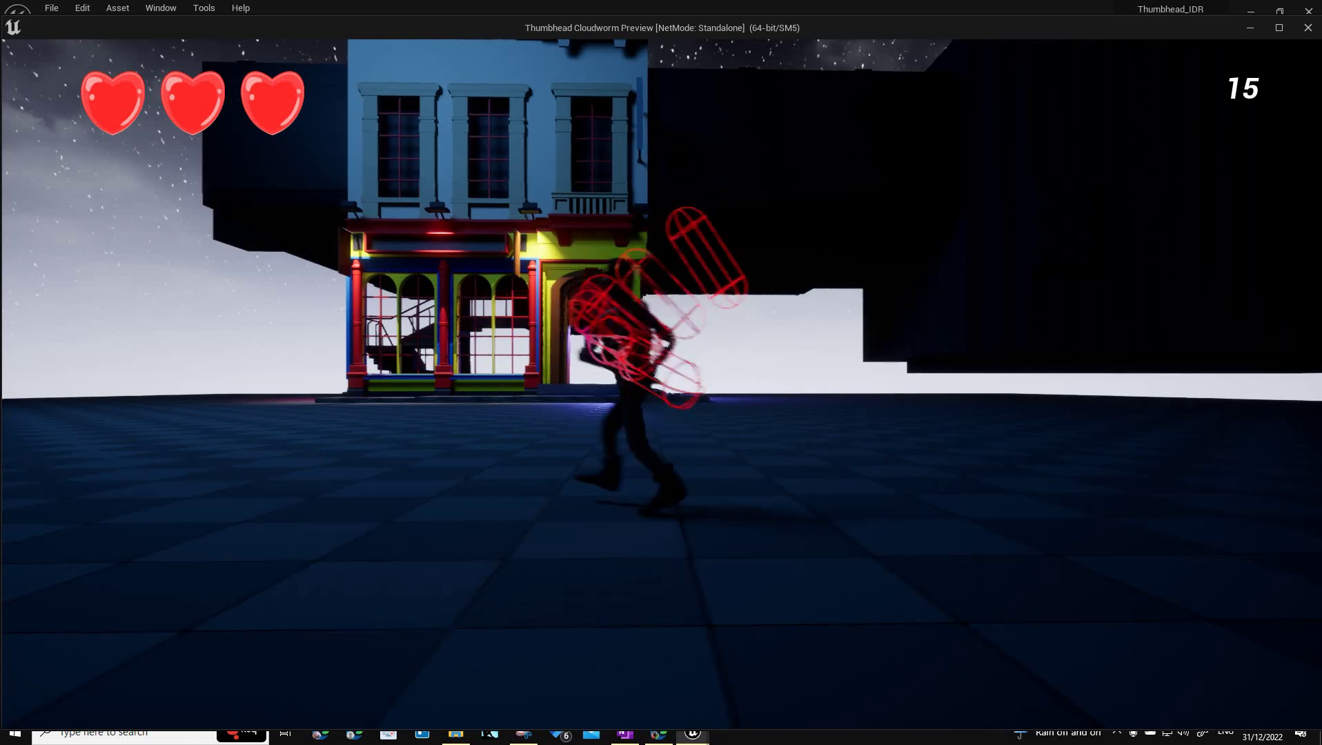
key("w")
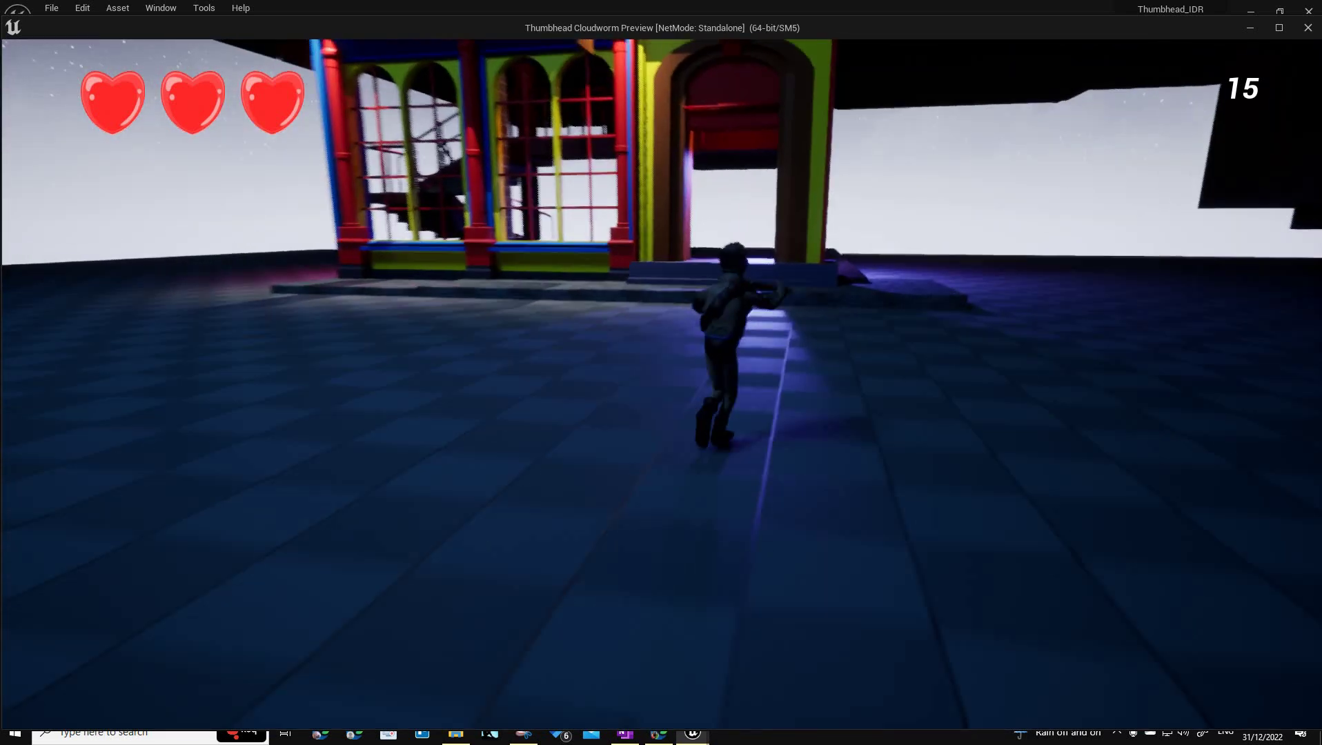
key("w")
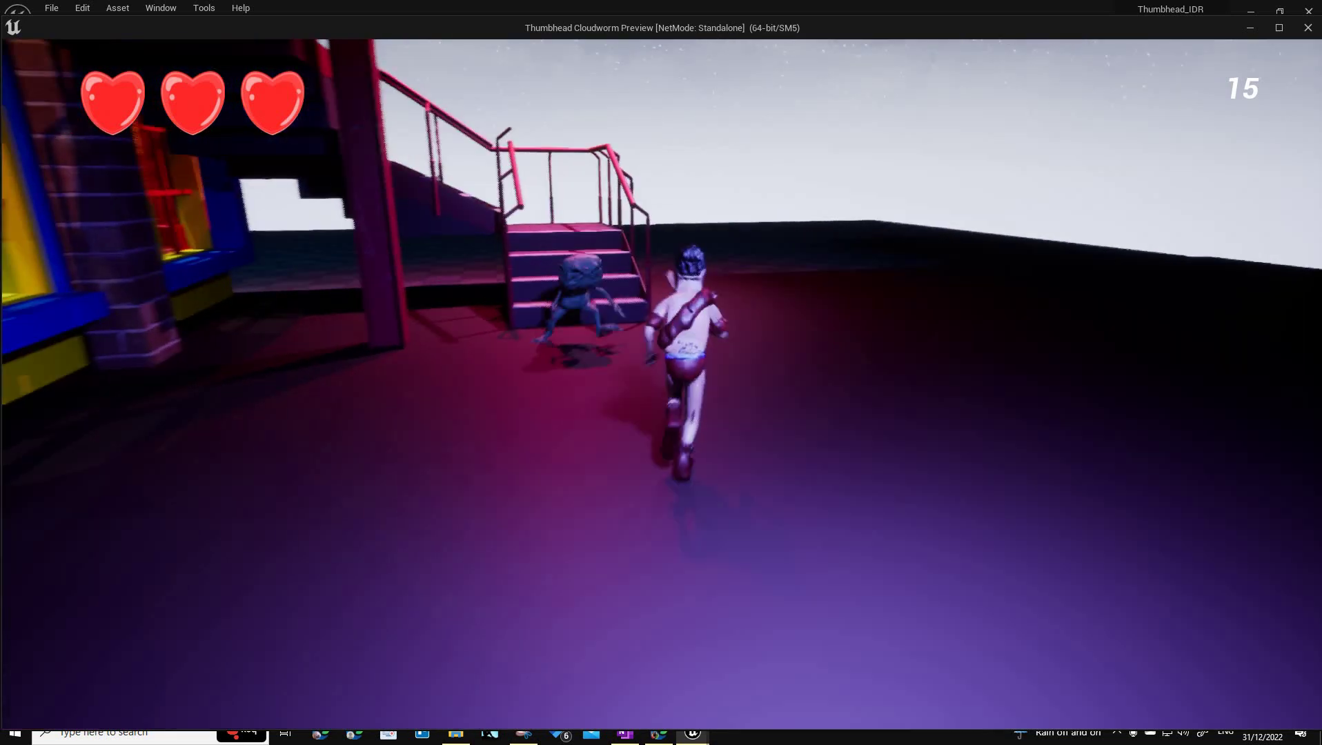
key("w")
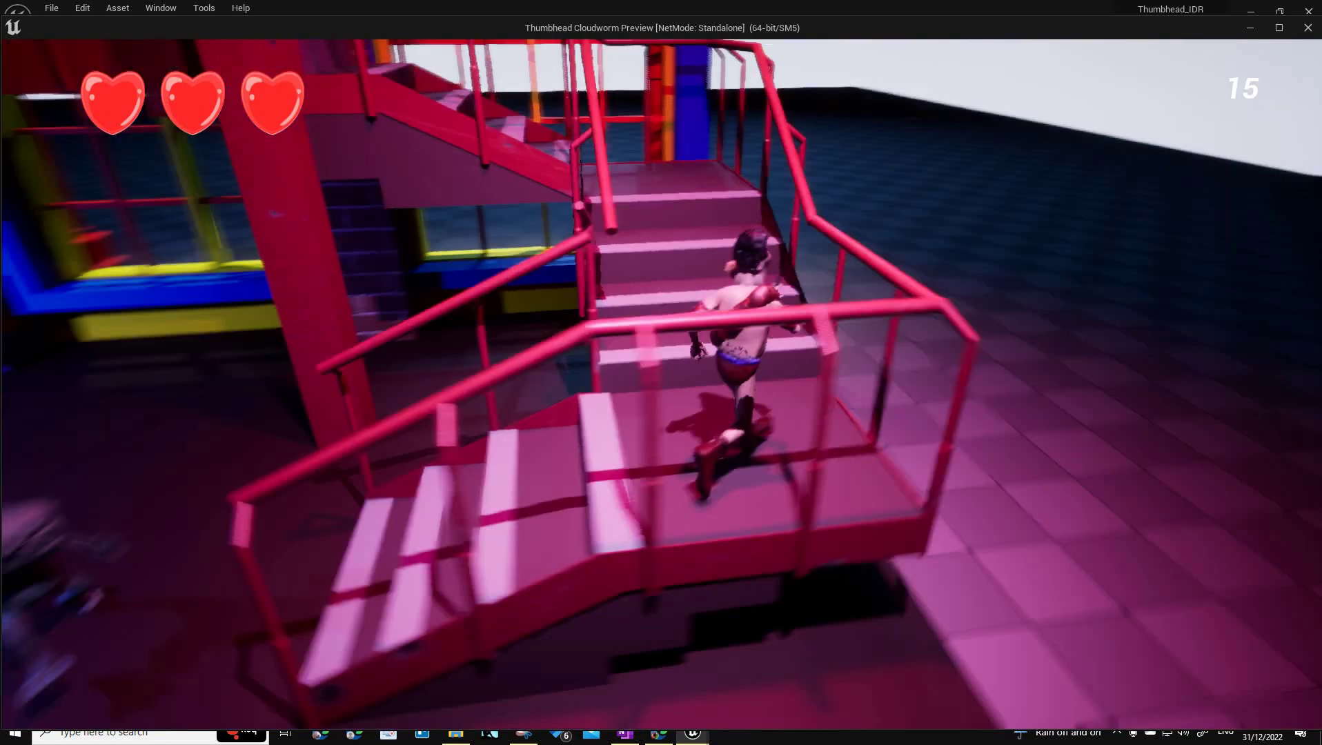
key("w")
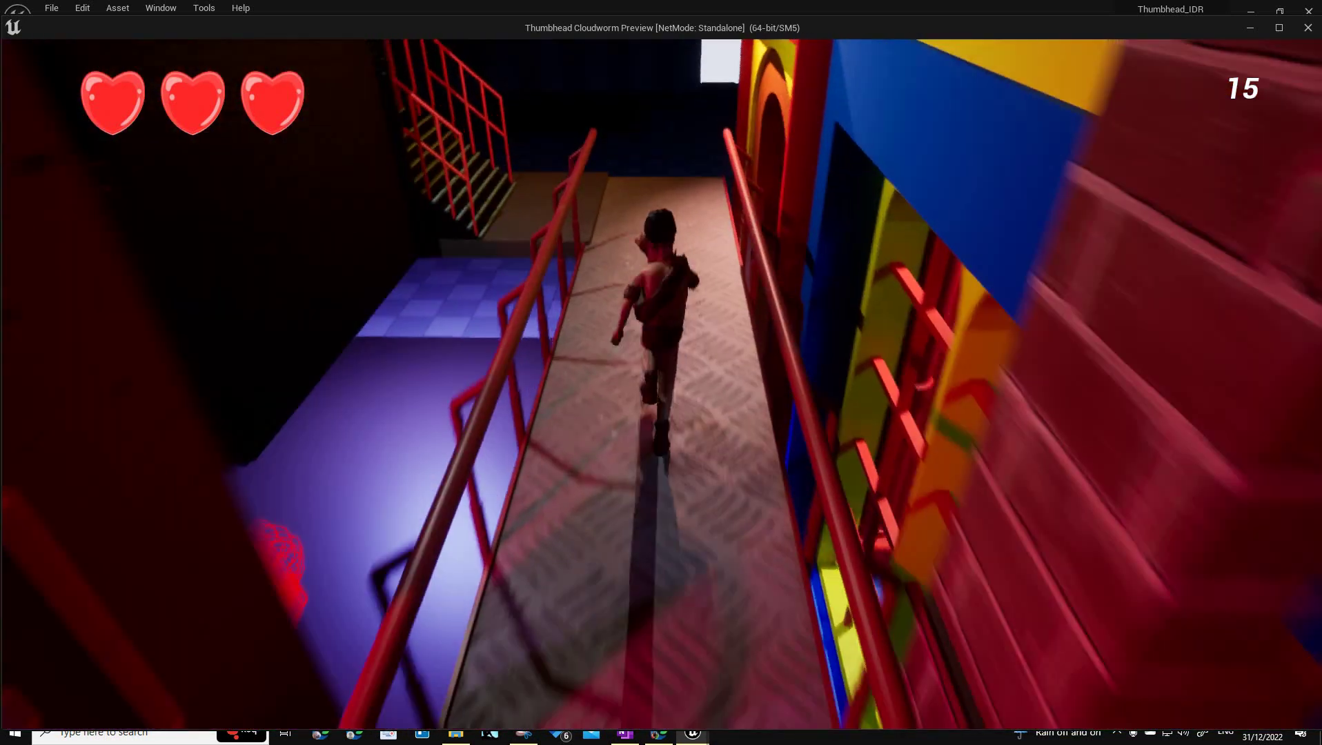
key("w")
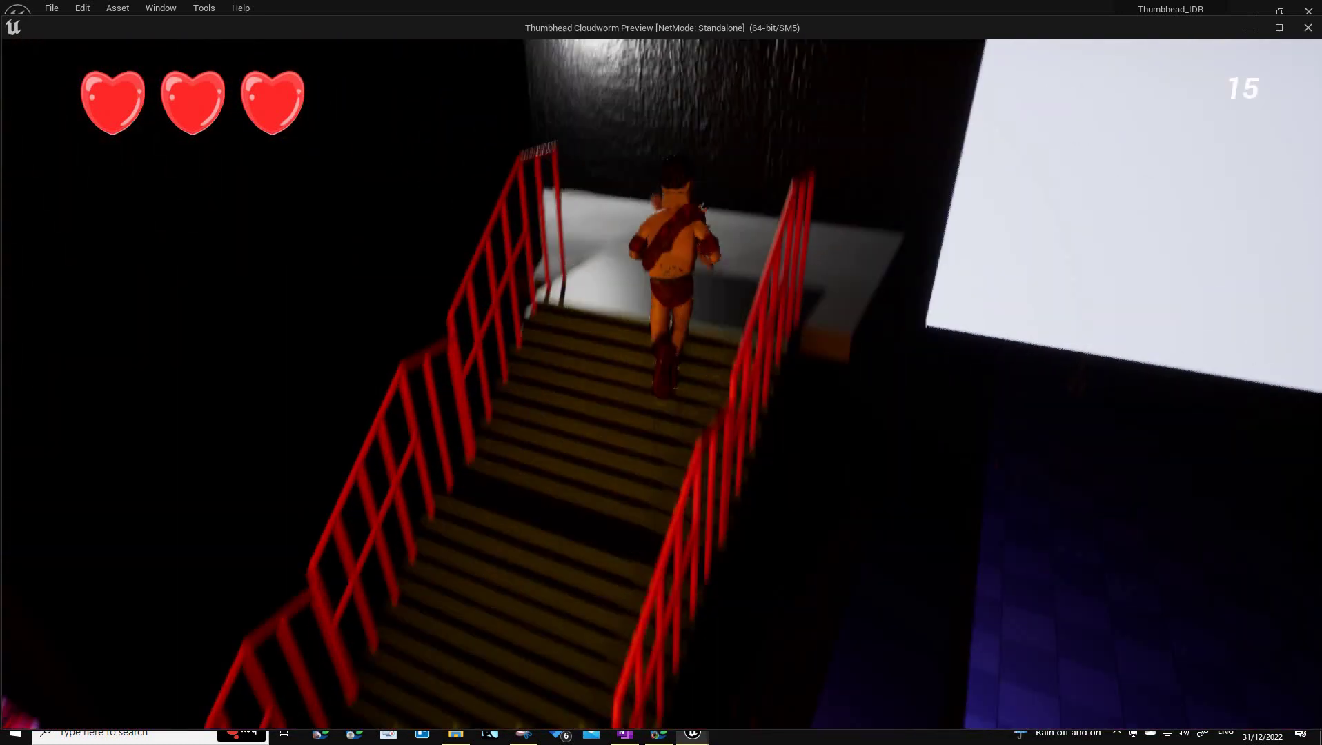
key("w")
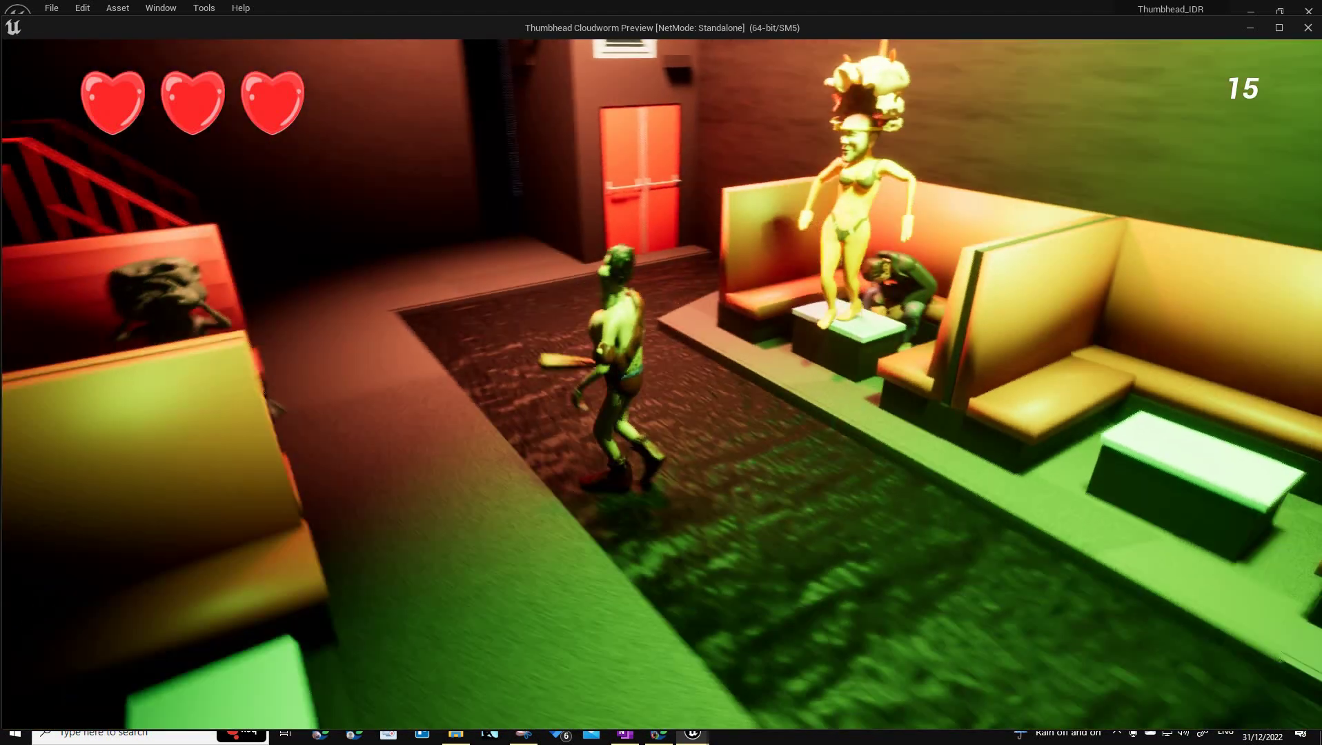
key("w")
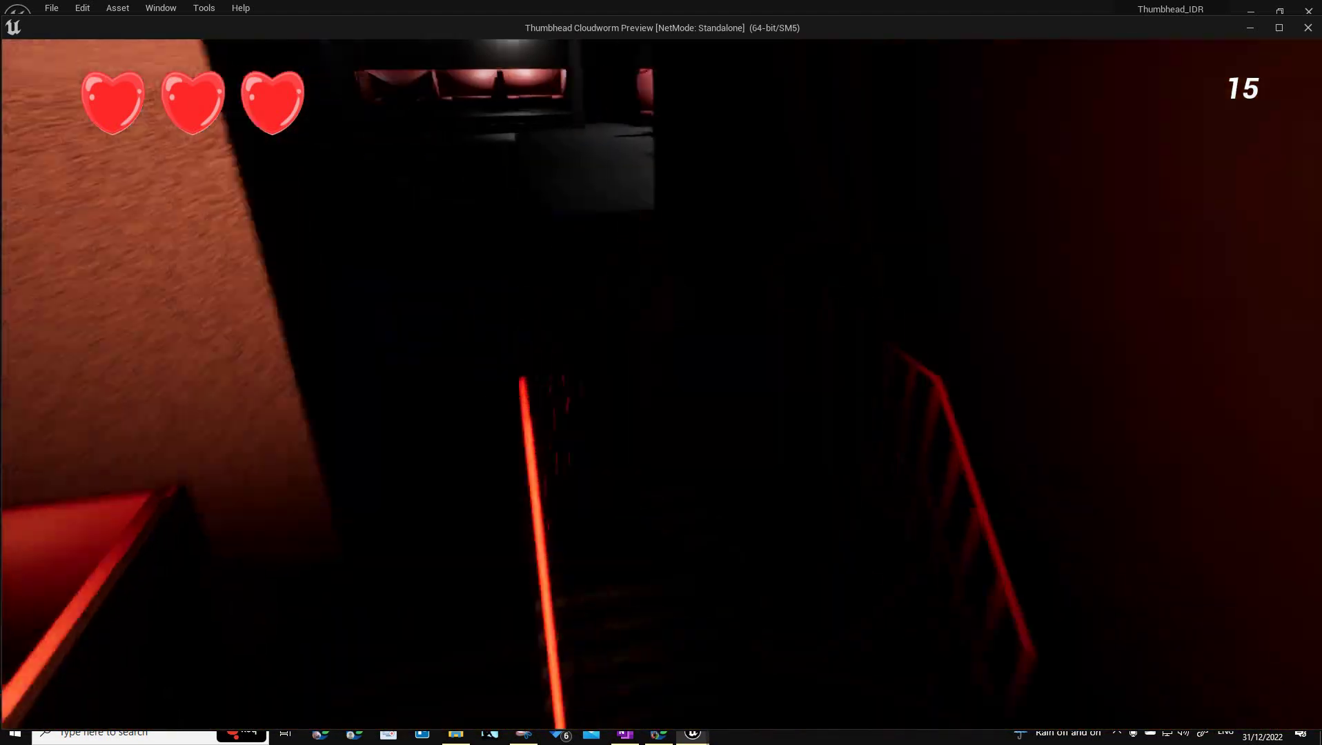
Run through the red doorway to the frog, take a hit, then pause the game.
key("w")
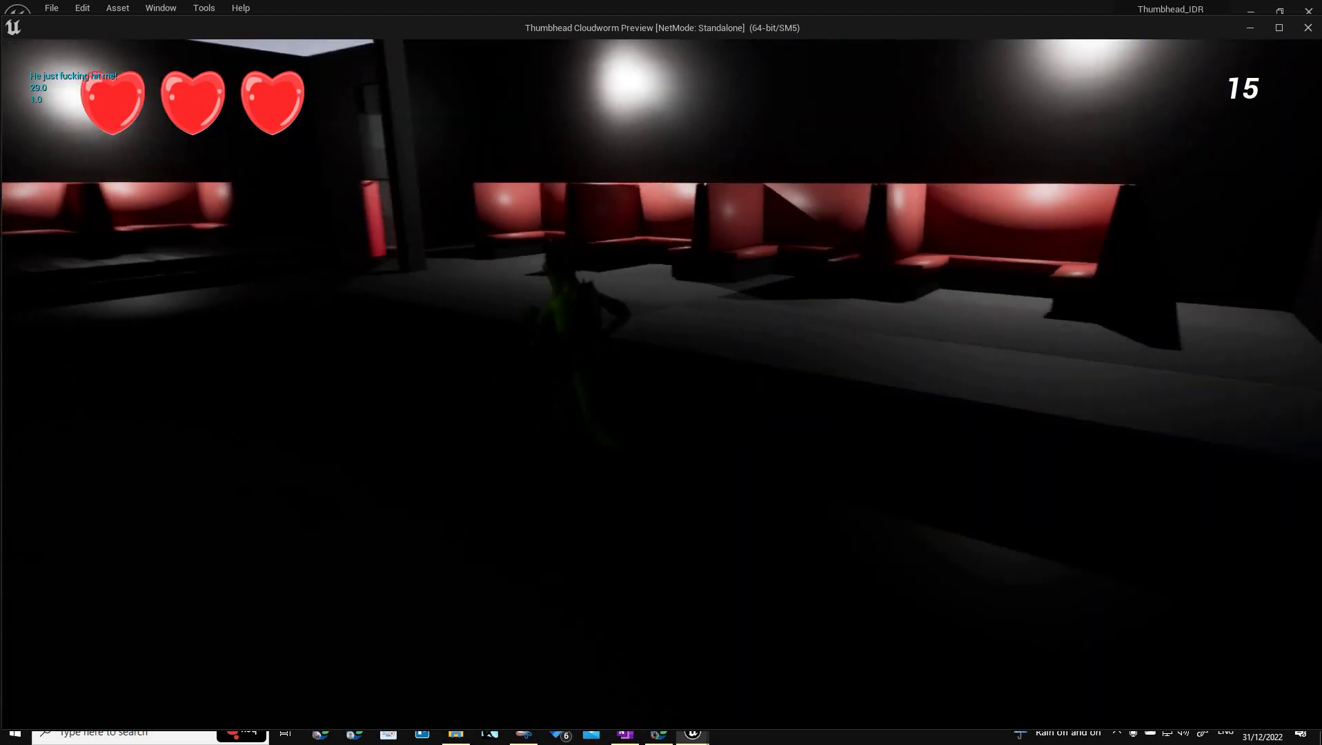
key("w")
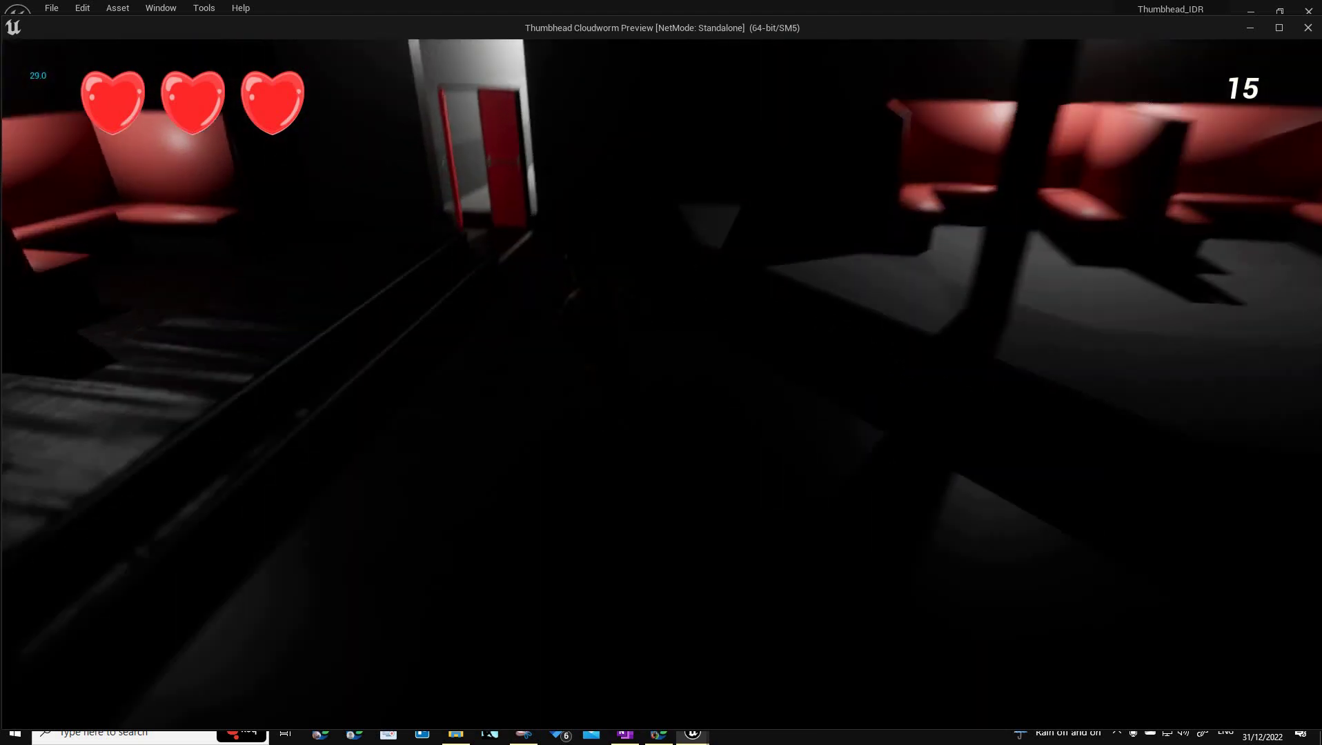
key("w")
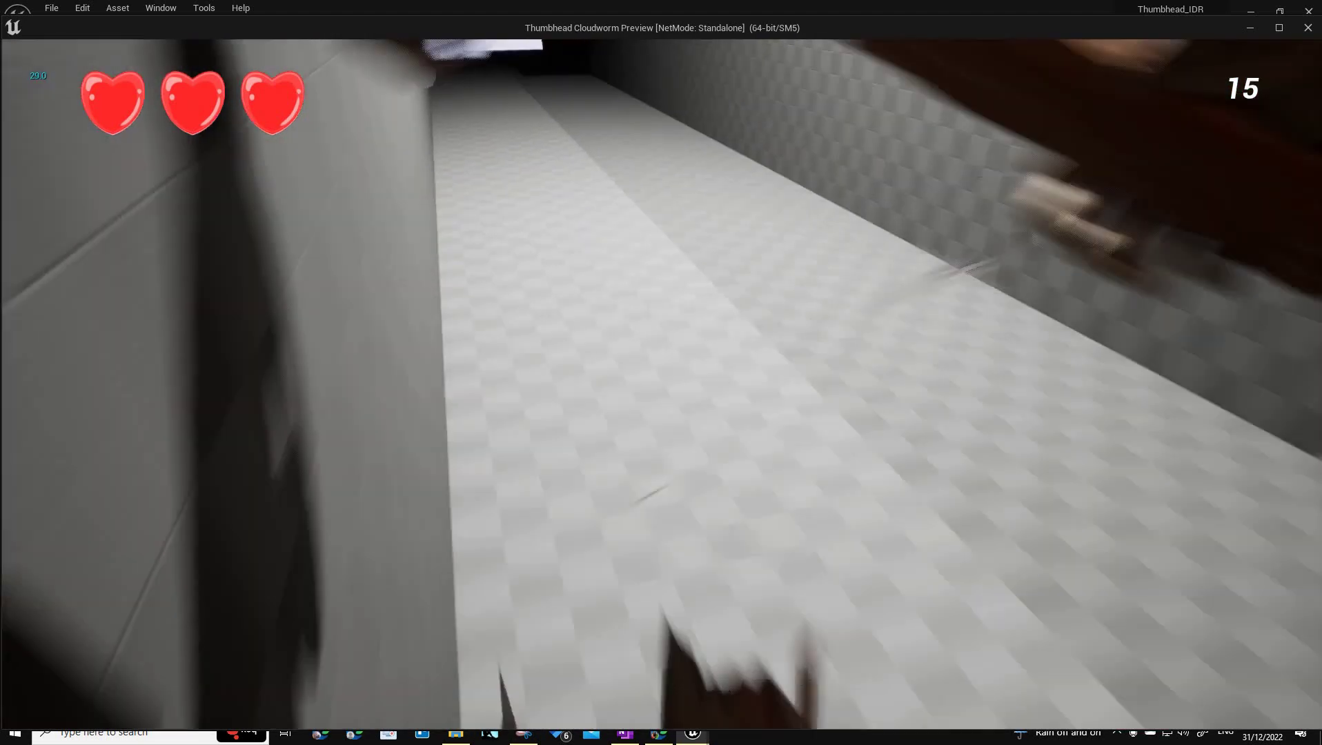
key("w")
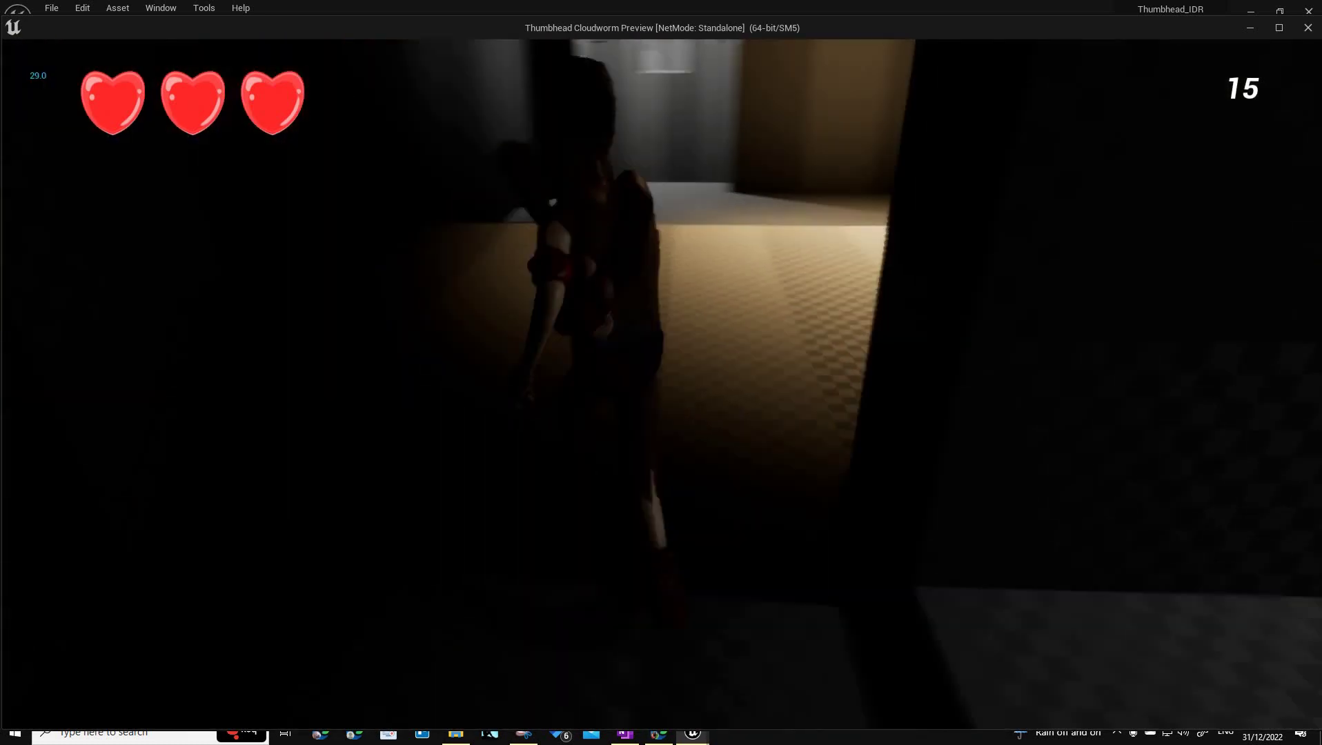
key("w")
key("a")
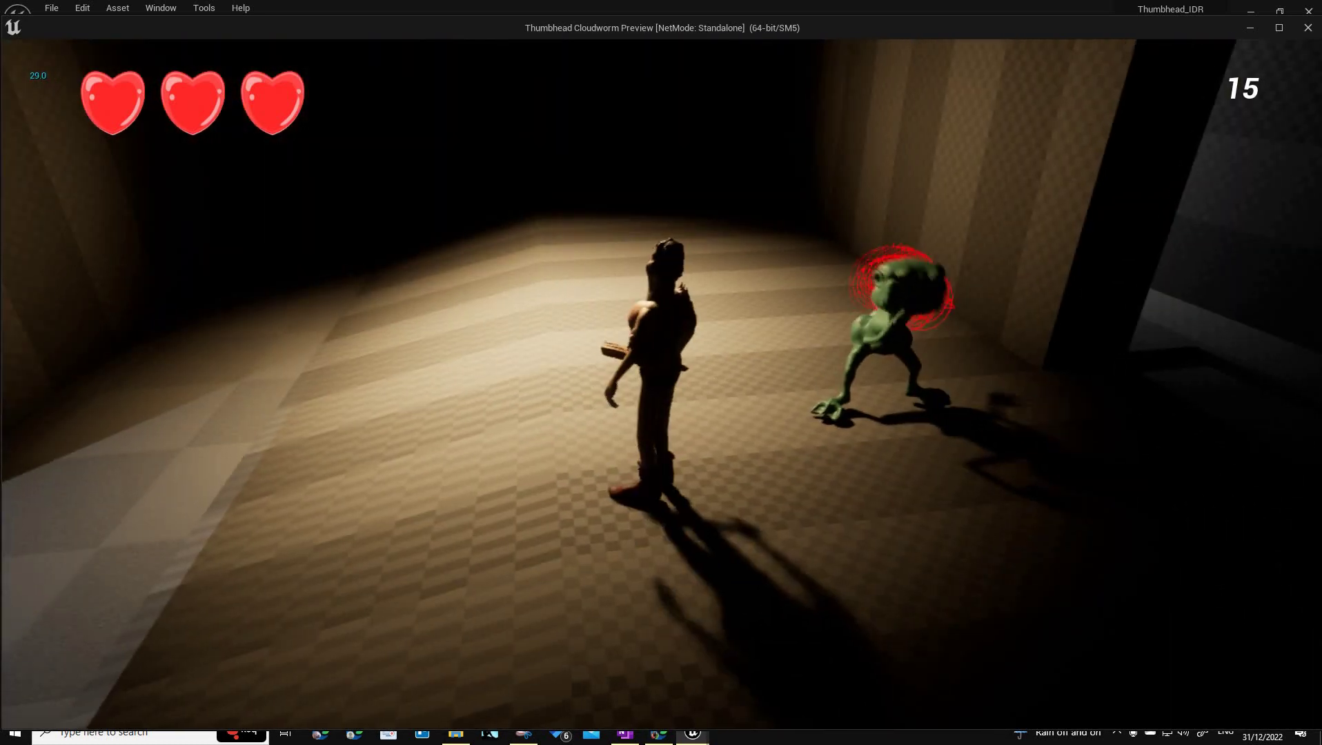
key("w")
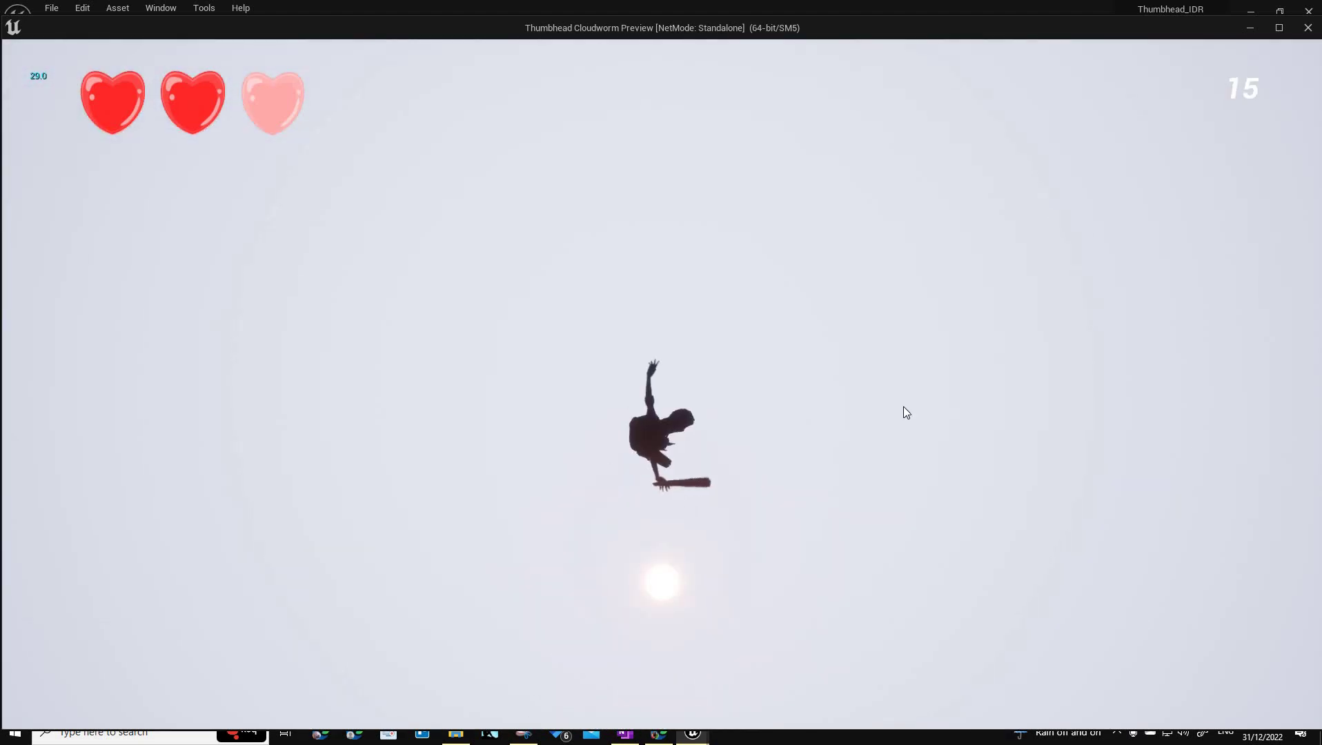
key("Escape")
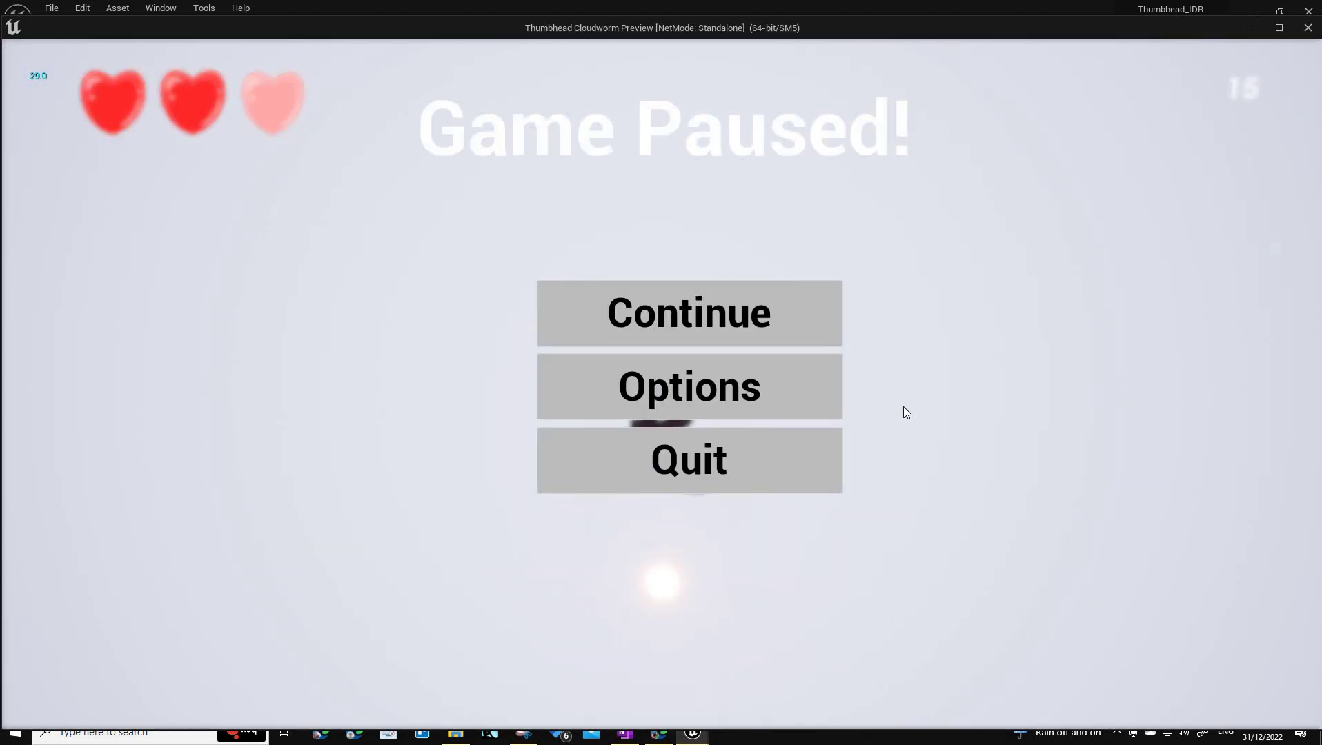